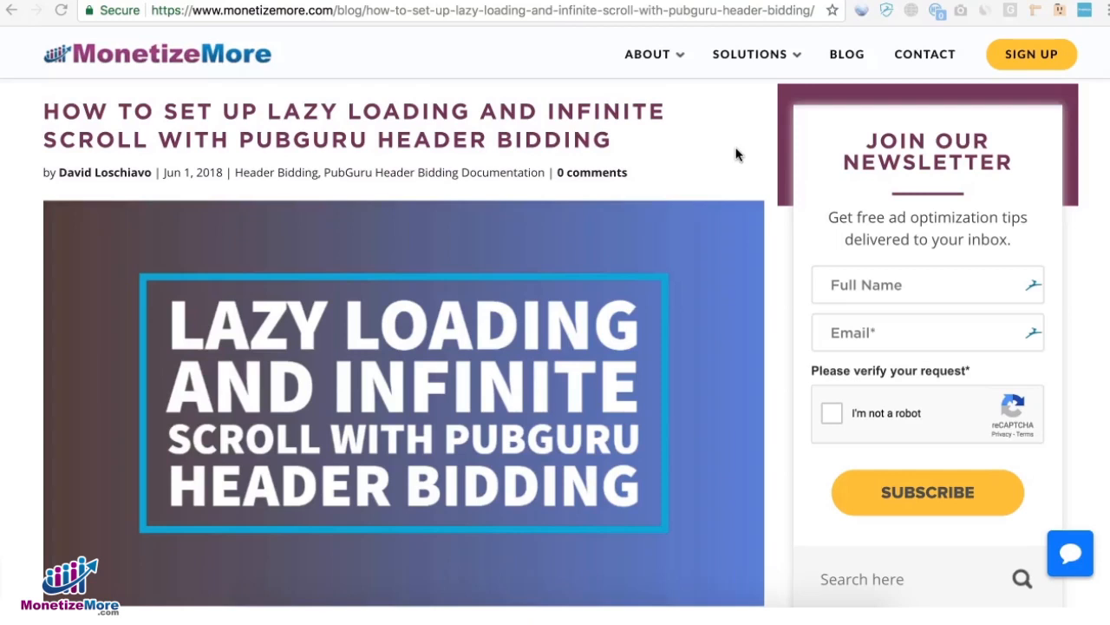
Step: Review the header config script and the three normal ad unit divs in the Lazy Loading notes in the text editor
click(297, 112)
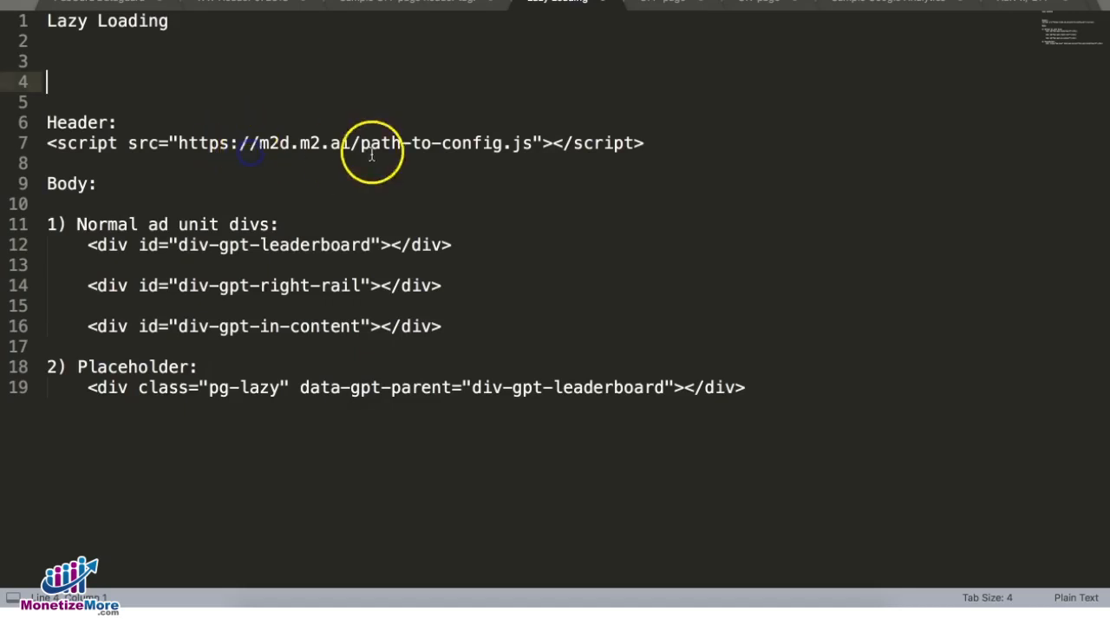
drag(664, 139, 61, 149)
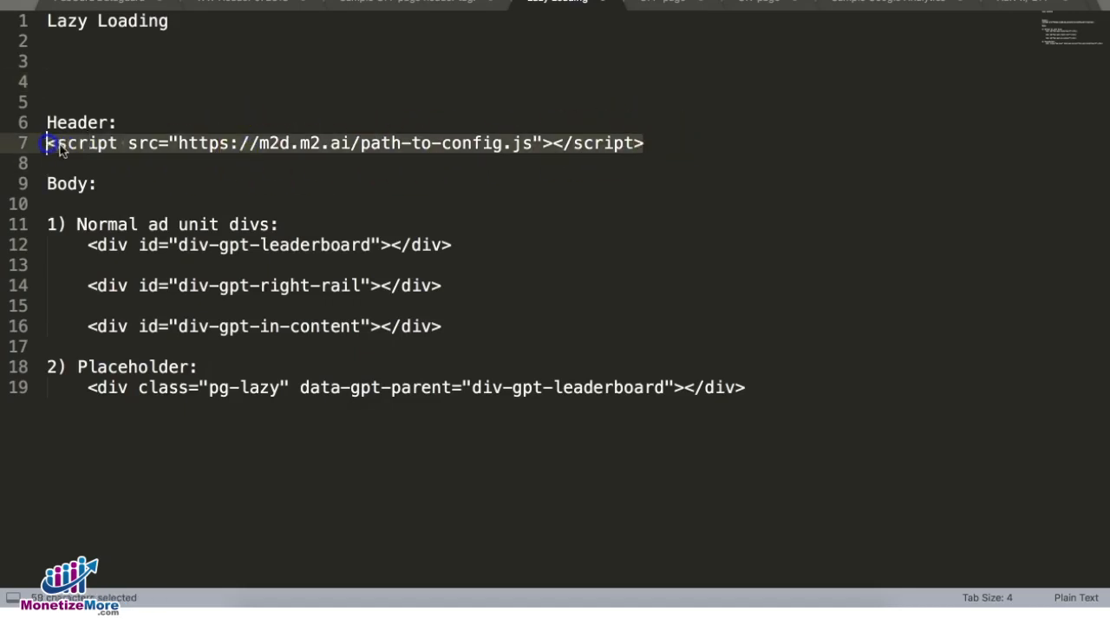
click(107, 166)
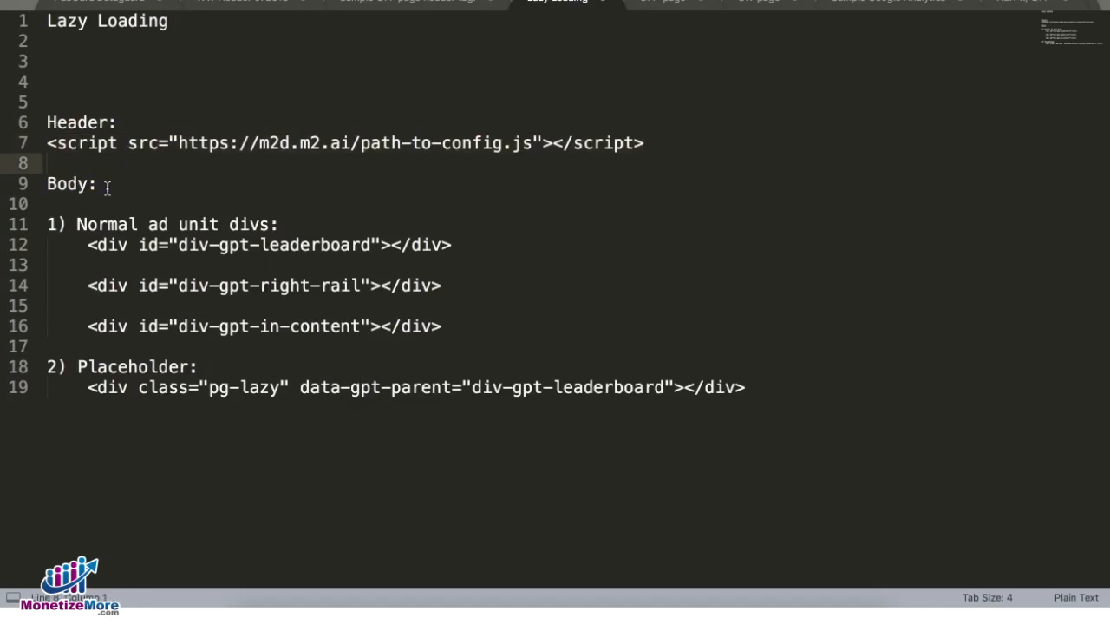
click(292, 129)
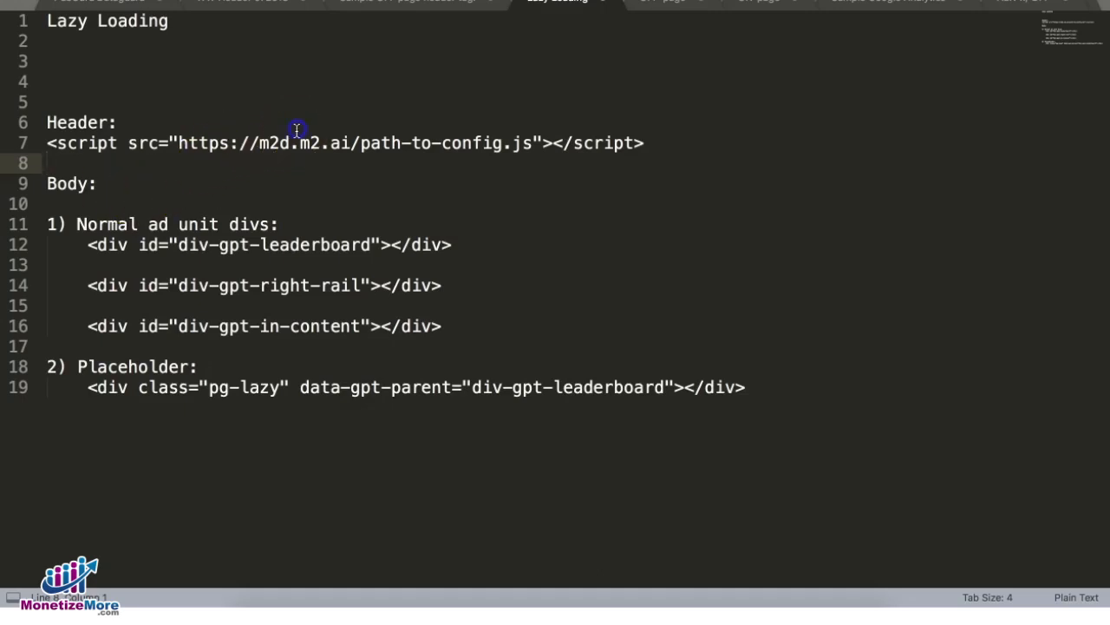
click(644, 143)
drag(644, 143, 47, 143)
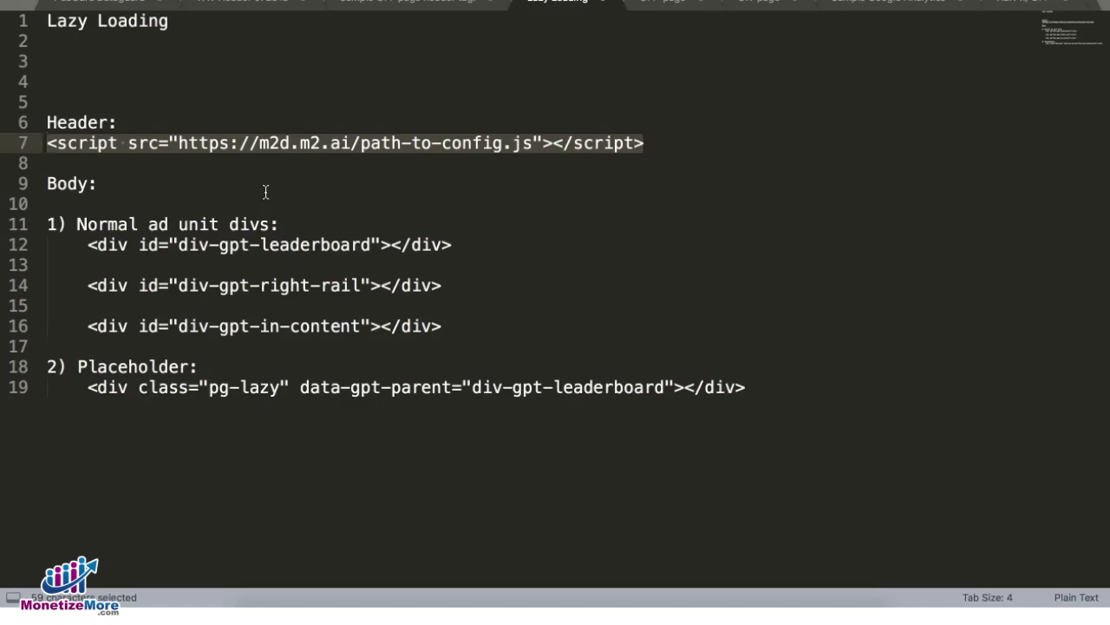
click(169, 166)
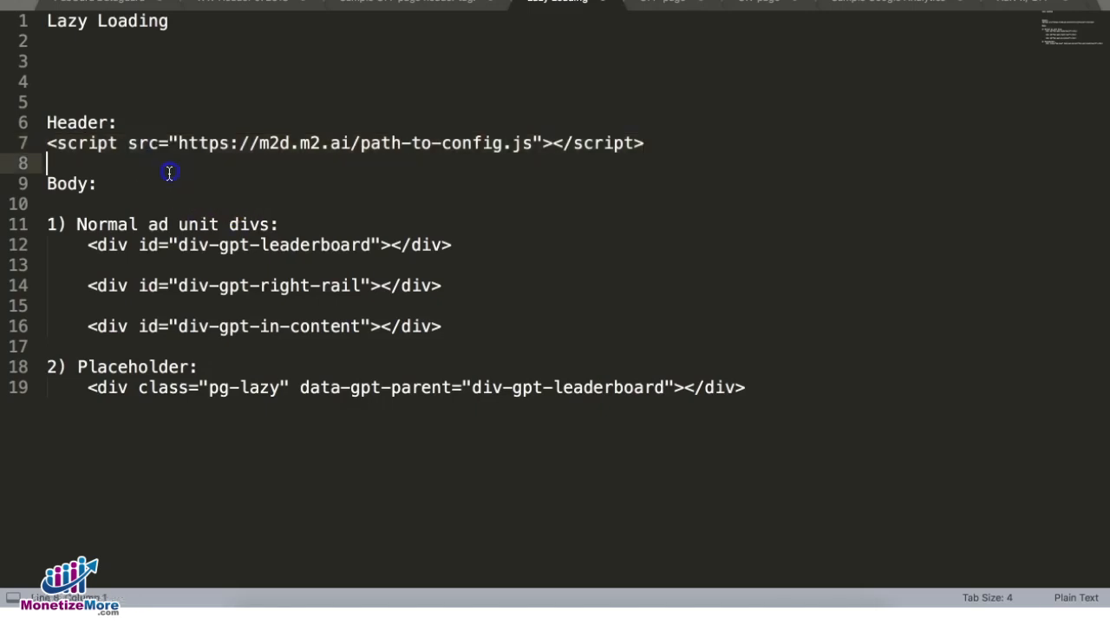
click(142, 187)
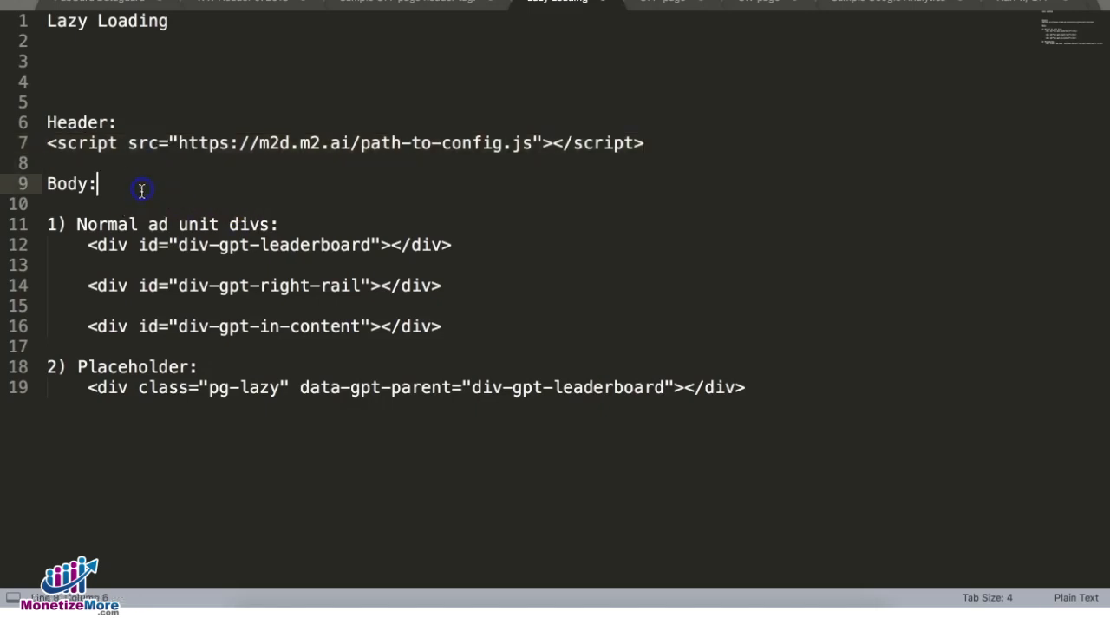
click(130, 219)
click(444, 246)
click(447, 286)
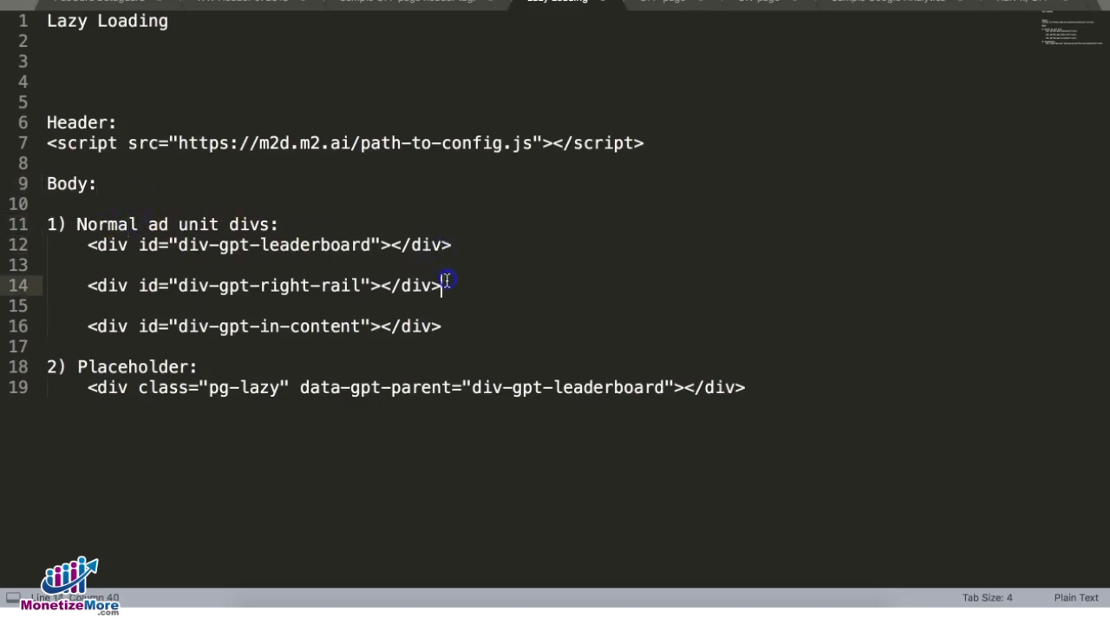
click(445, 312)
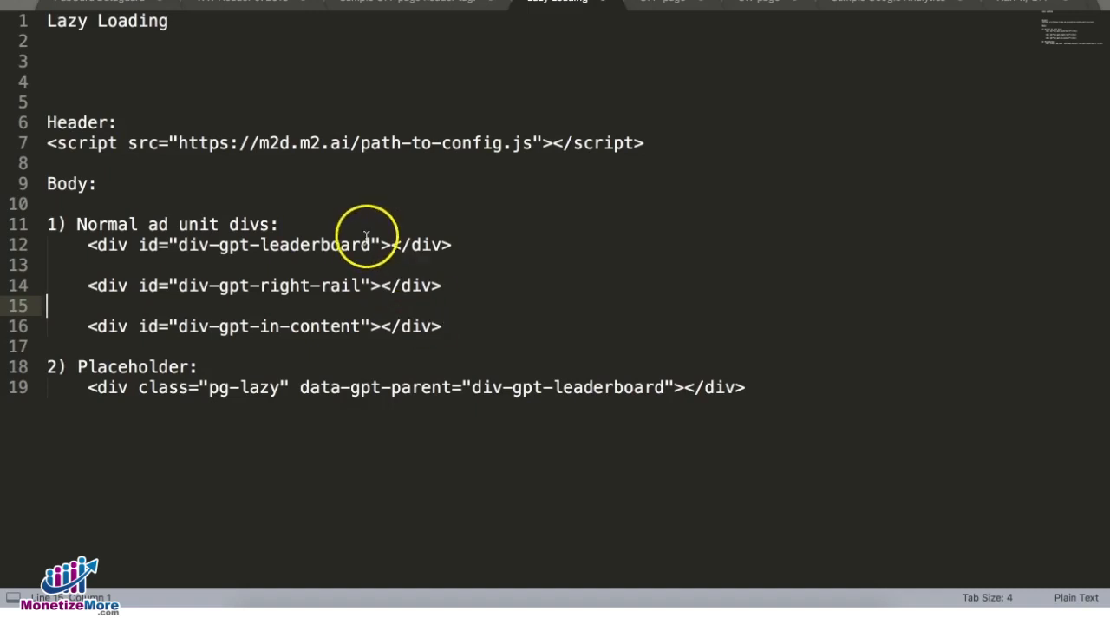
Step: Replace the leaderboard, right-rail and in-content ad unit div IDs with atf_728x90, atf_right_300x600 and mid_300x250
drag(370, 244, 179, 244)
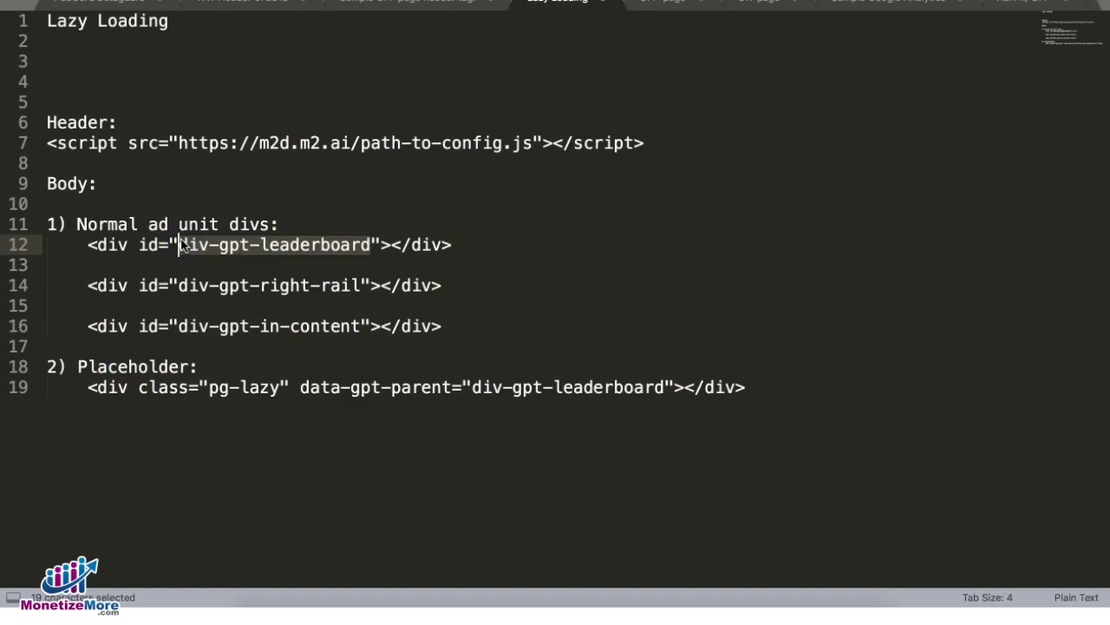
text(atf_)
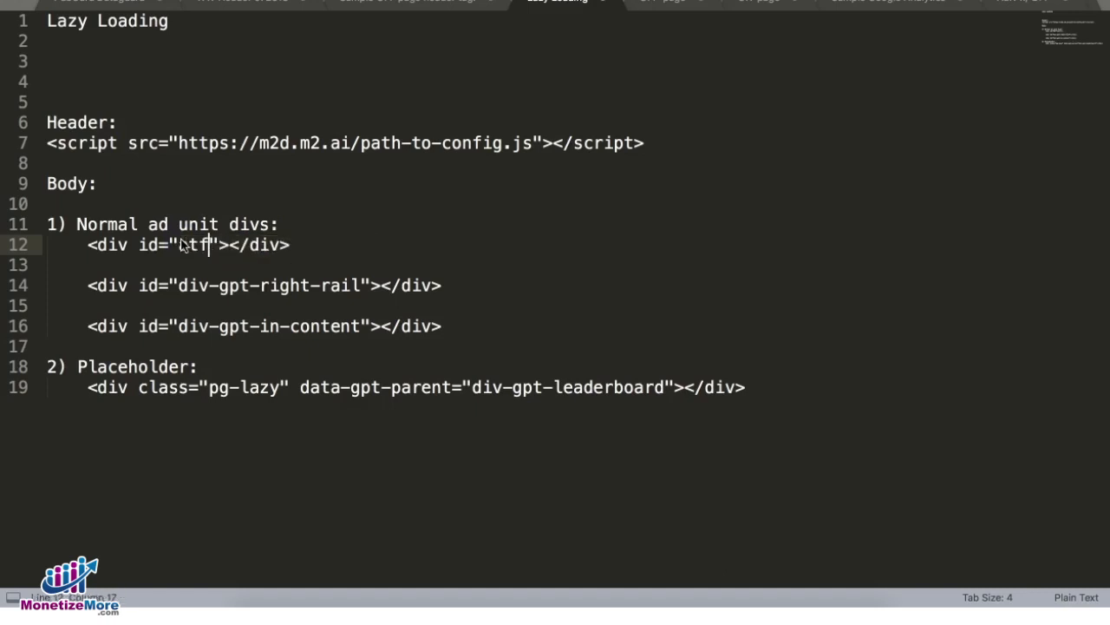
text(728x90)
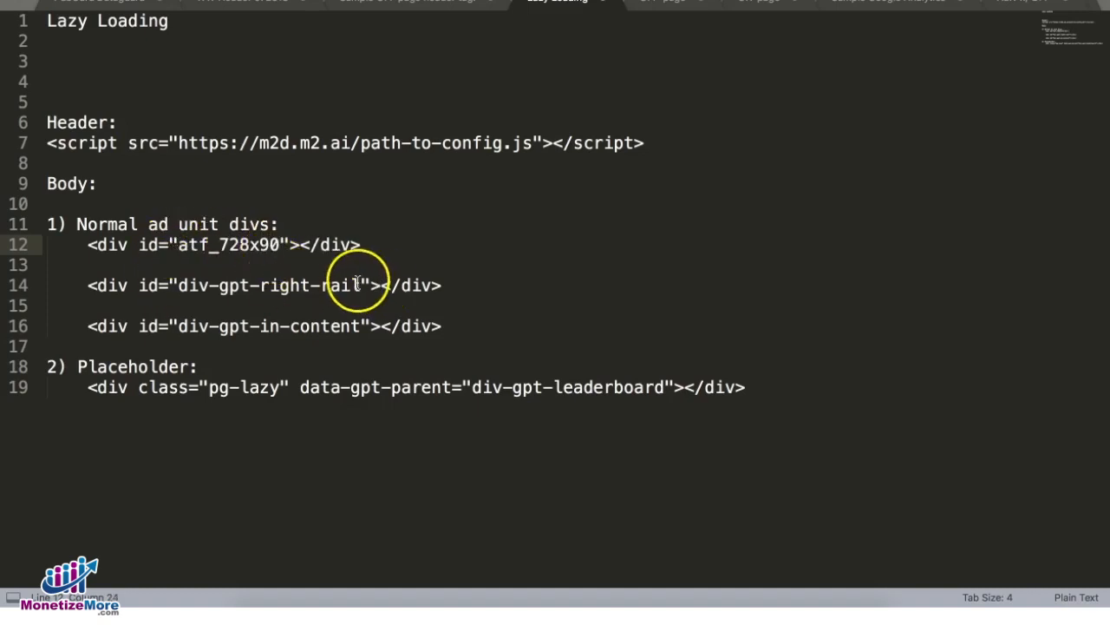
drag(361, 286, 182, 289)
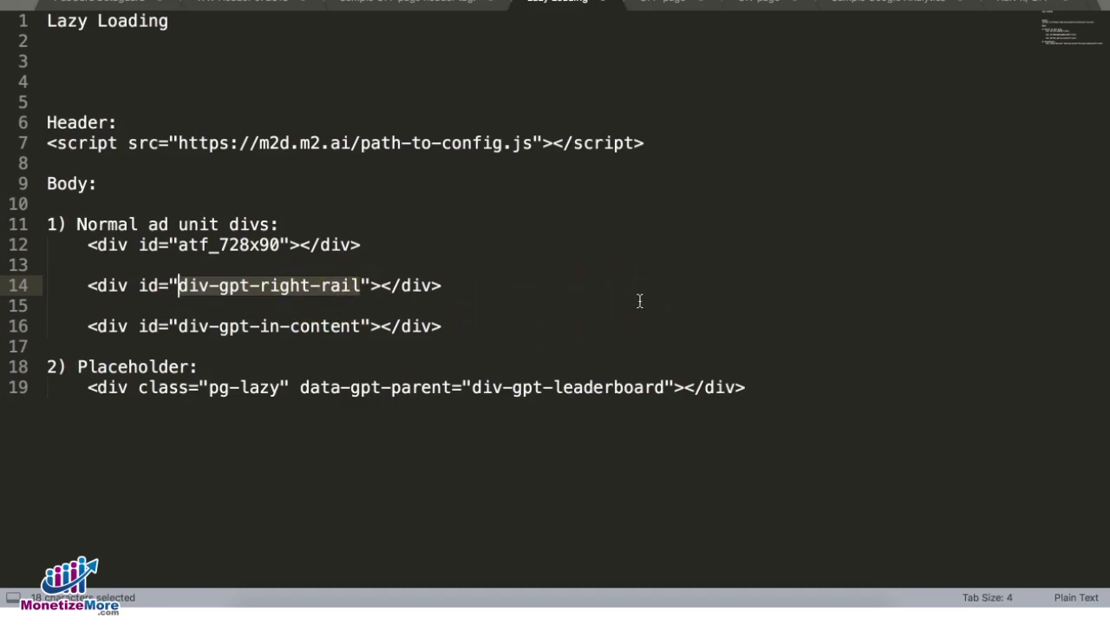
text(atf_right_)
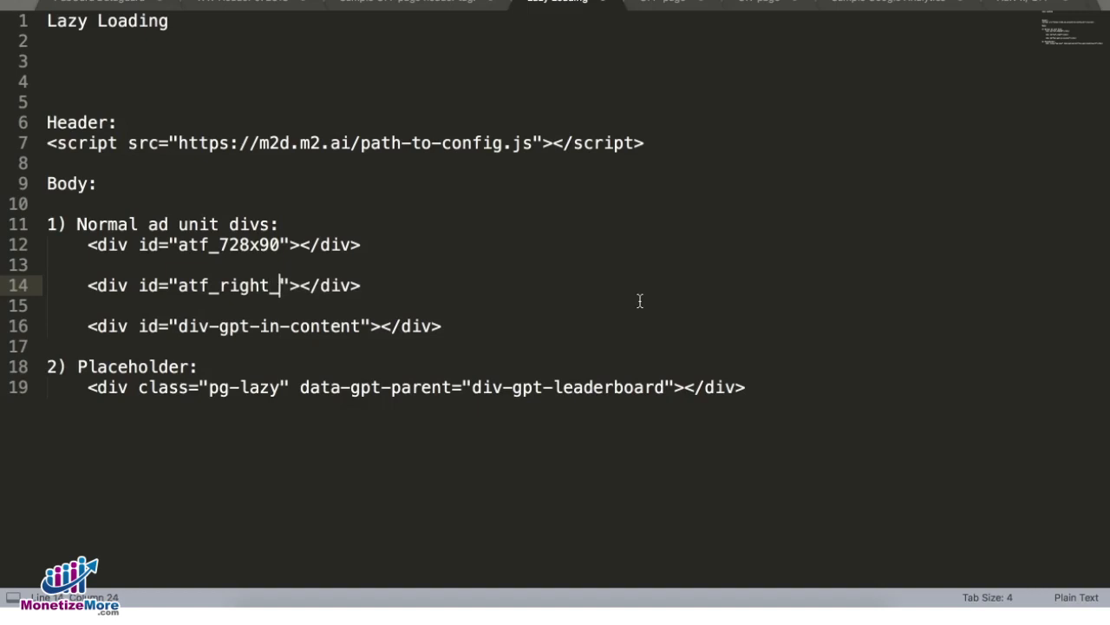
text(300x600)
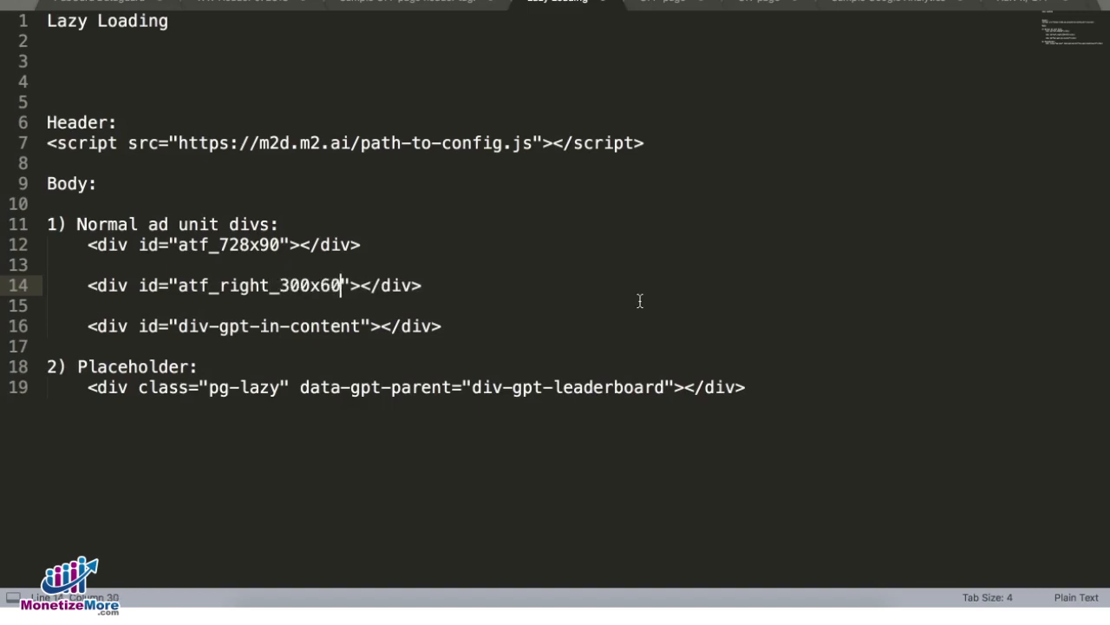
drag(178, 326, 361, 327)
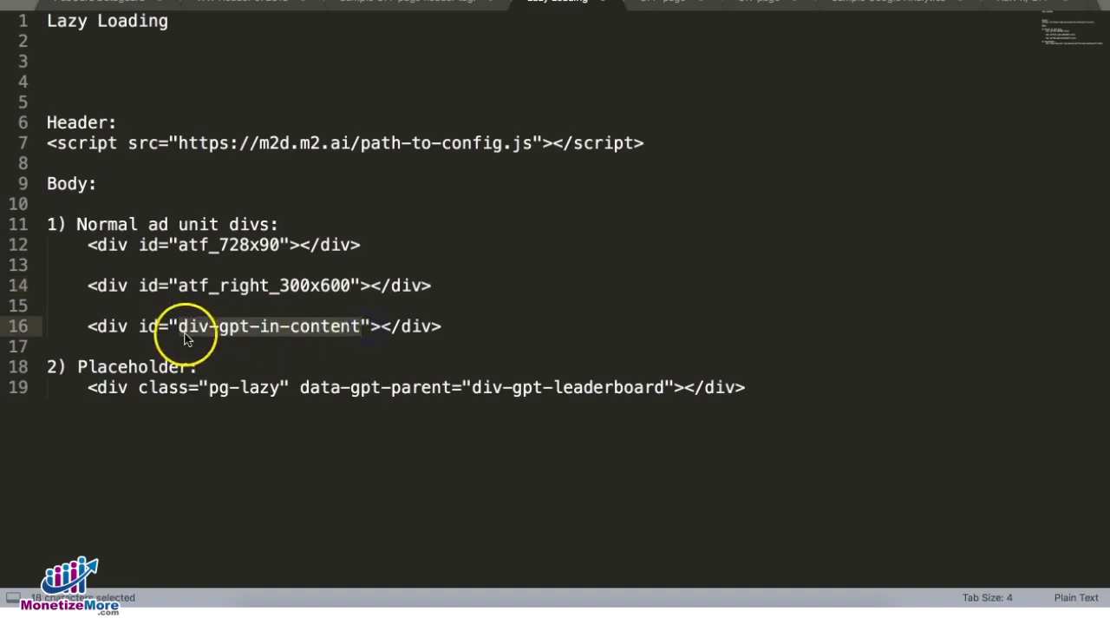
text(mid_)
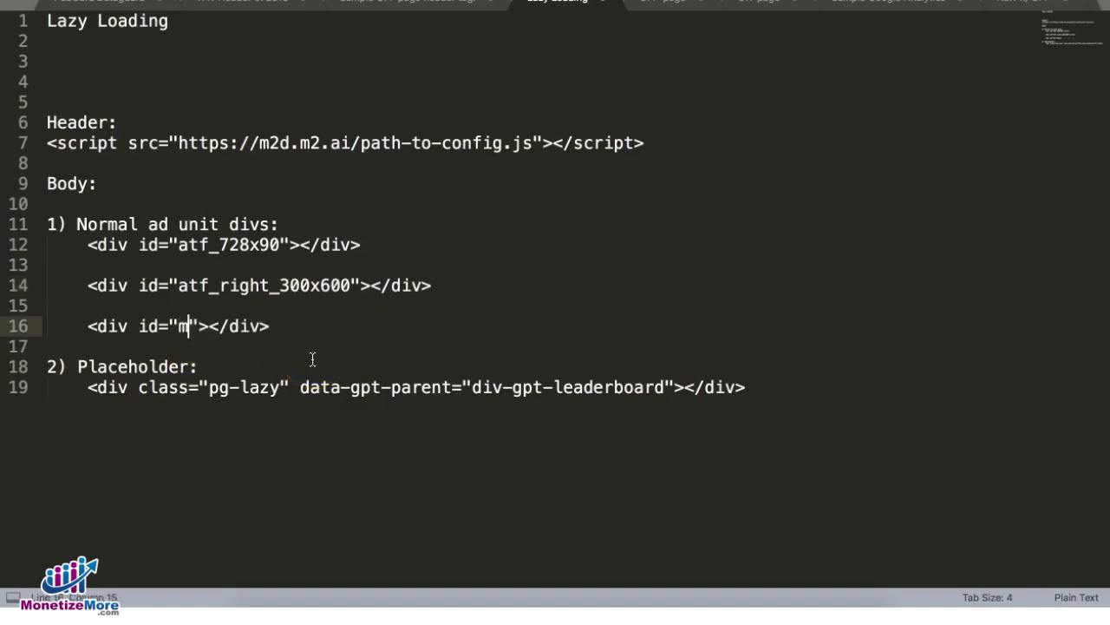
text(300x250)
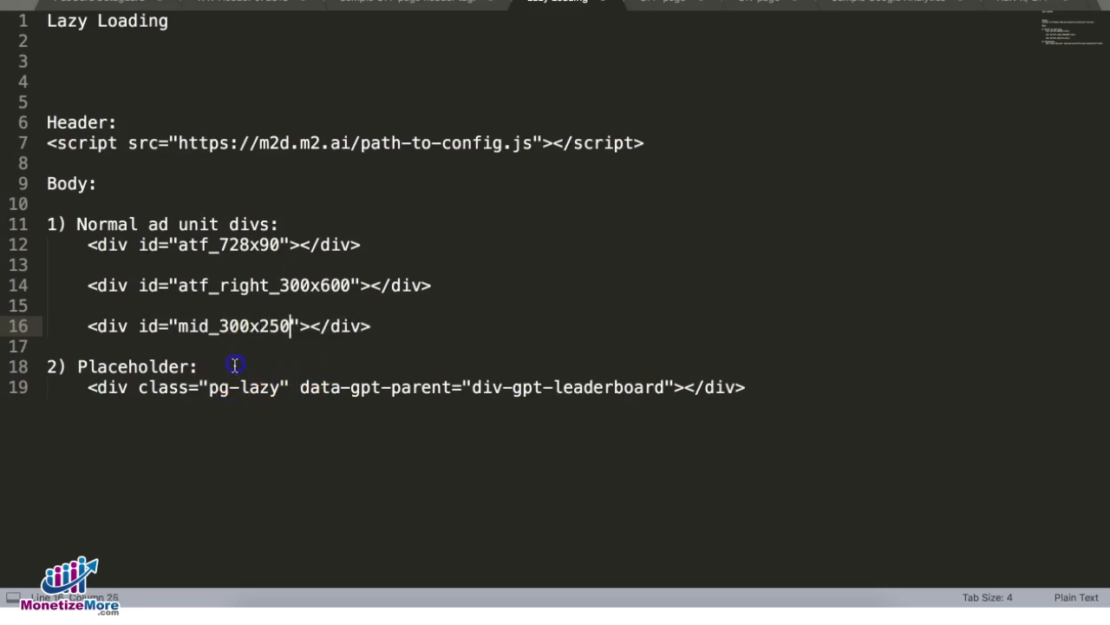
Step: Examine the placeholder div's pg-lazy class and its data-gpt-parent attribute
click(271, 368)
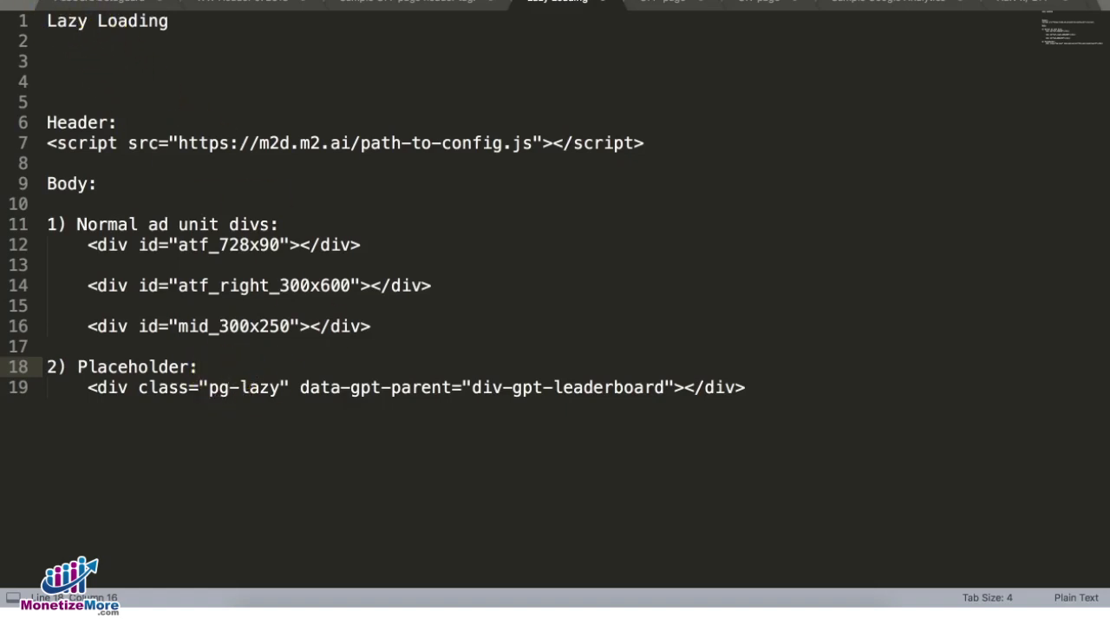
click(399, 363)
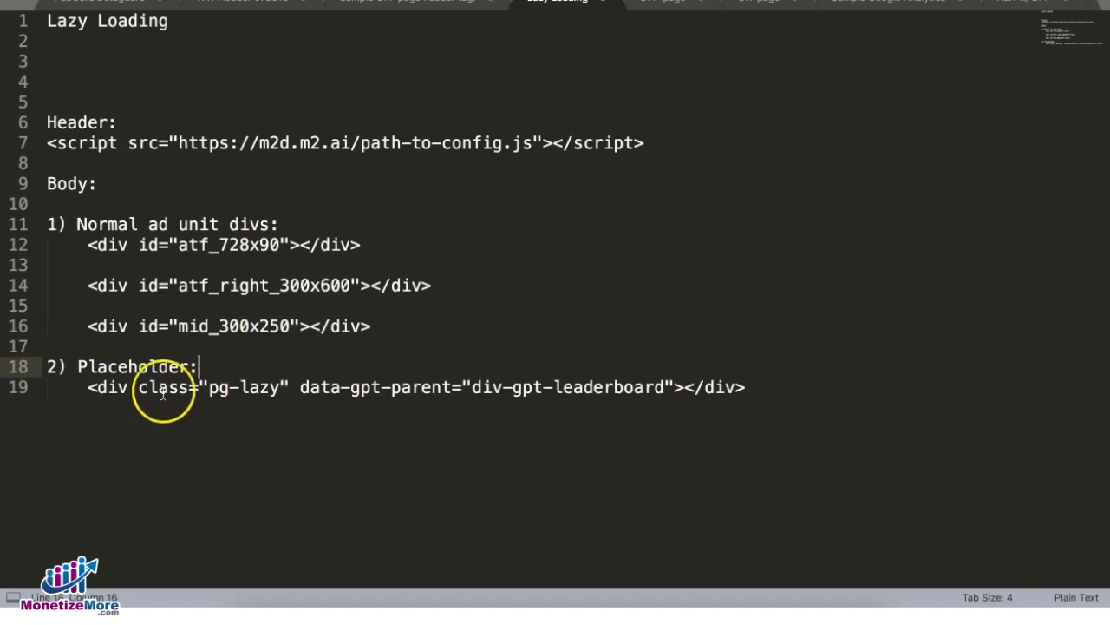
click(100, 387)
drag(101, 387, 289, 387)
click(289, 399)
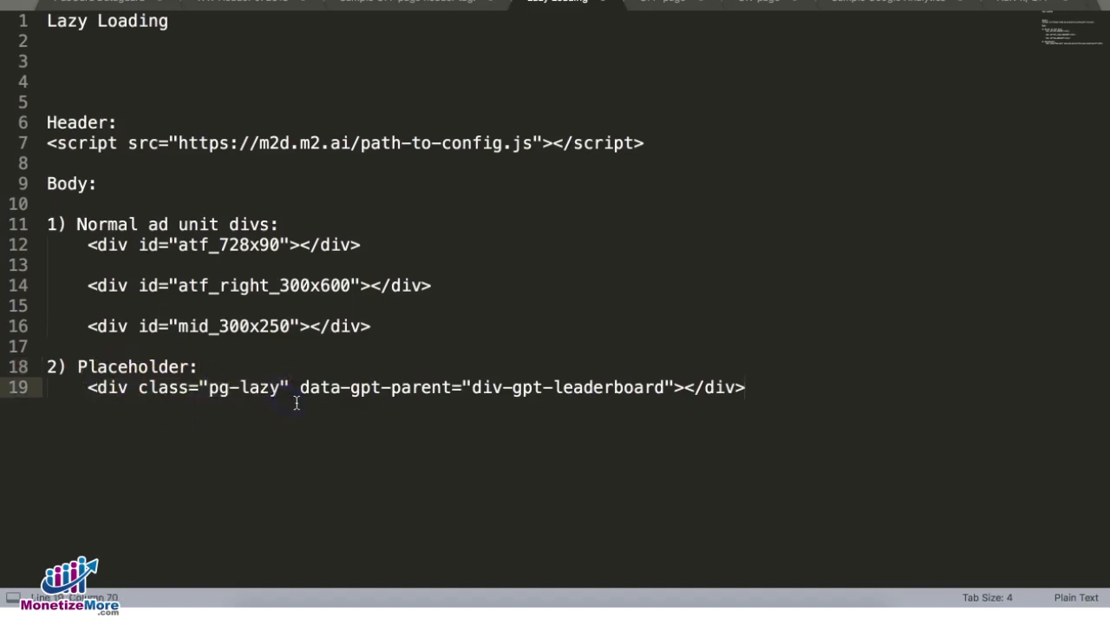
click(407, 387)
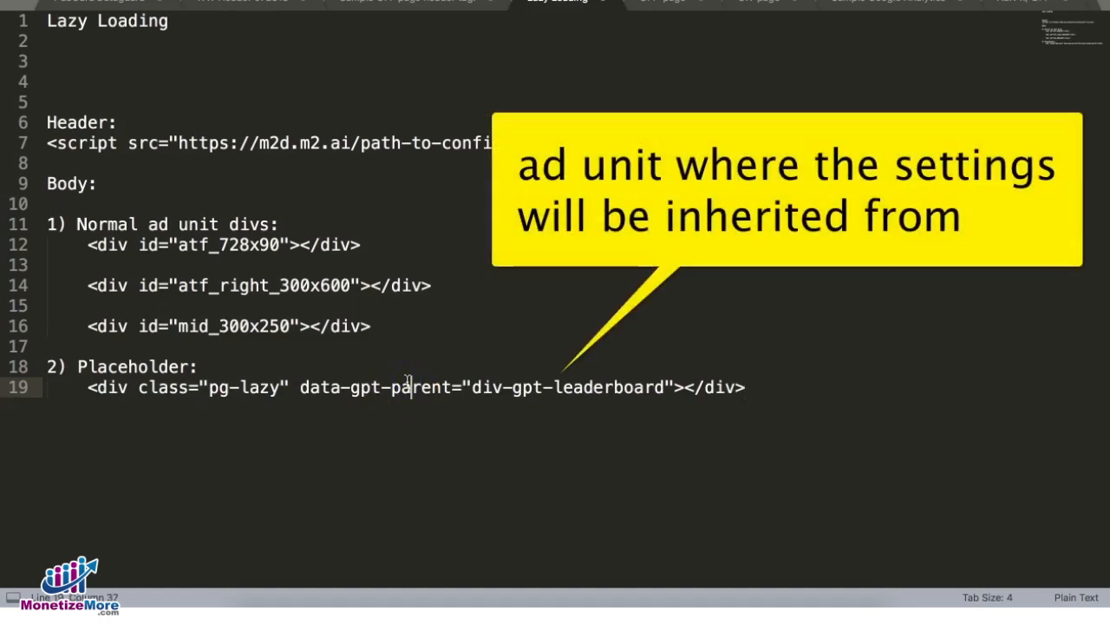
drag(476, 387, 664, 387)
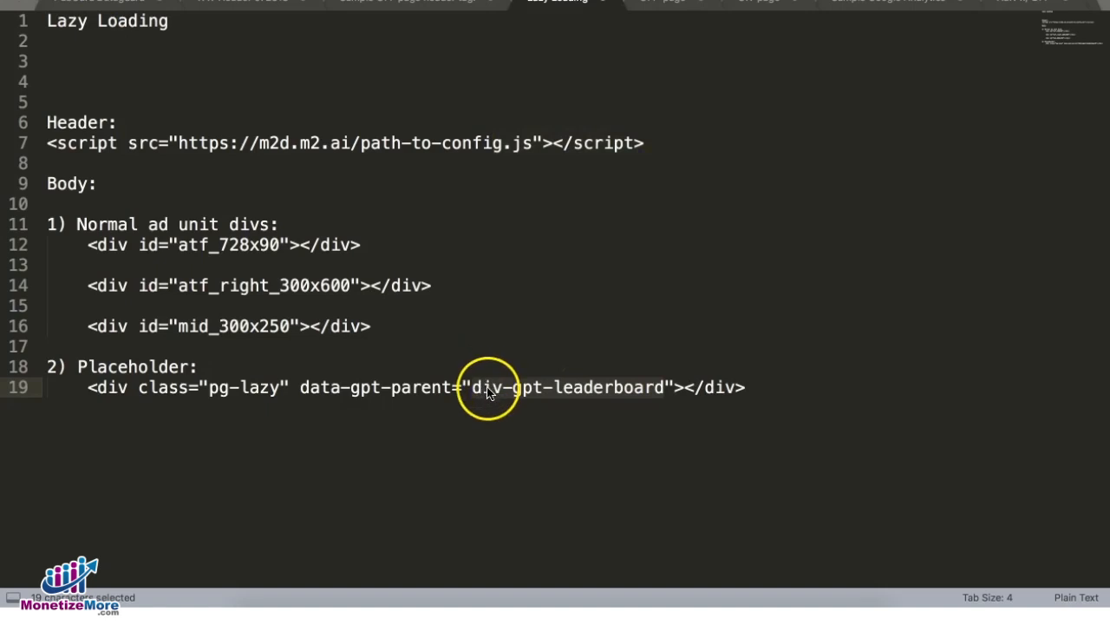
Step: Replace the placeholder's data-gpt-parent value with the first ad unit's ID, atf_728x90
drag(177, 245, 278, 245)
key(super+c)
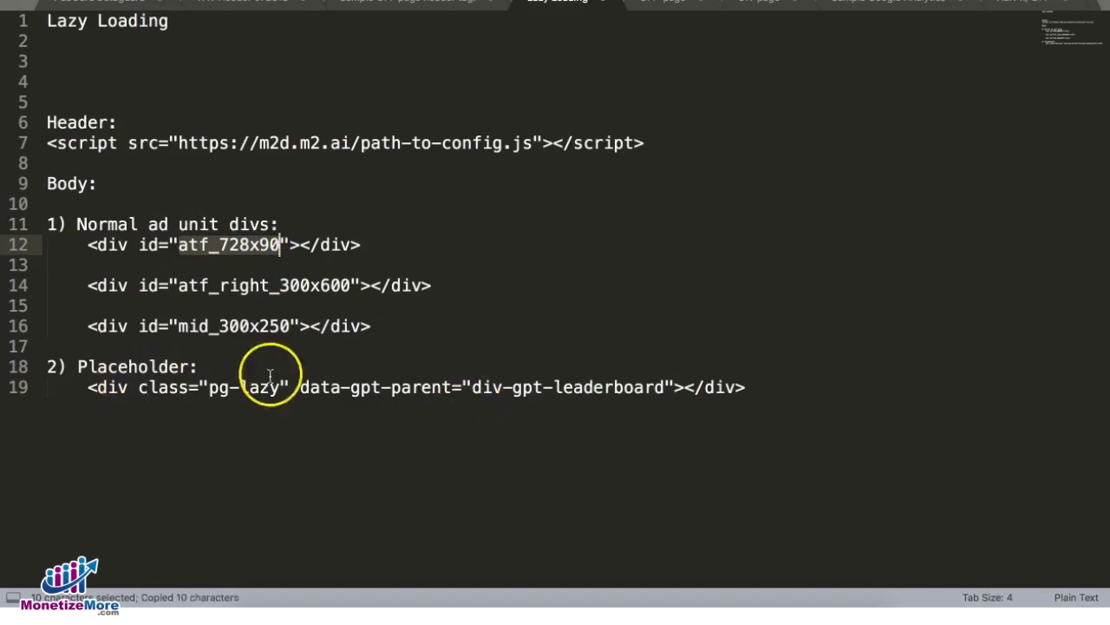
drag(472, 387, 658, 390)
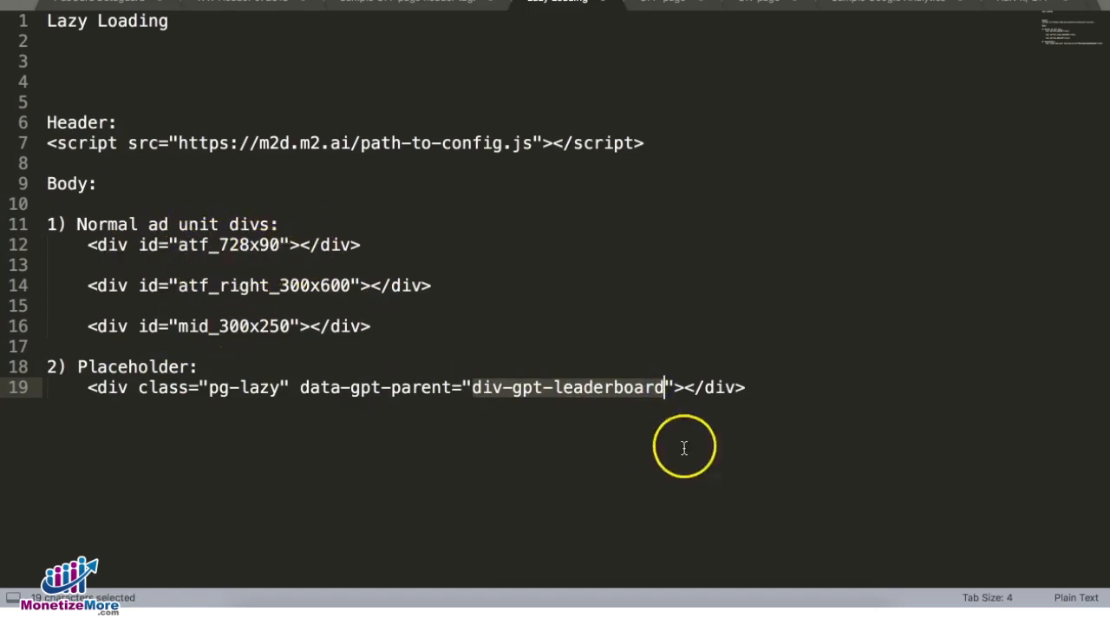
key(super+v)
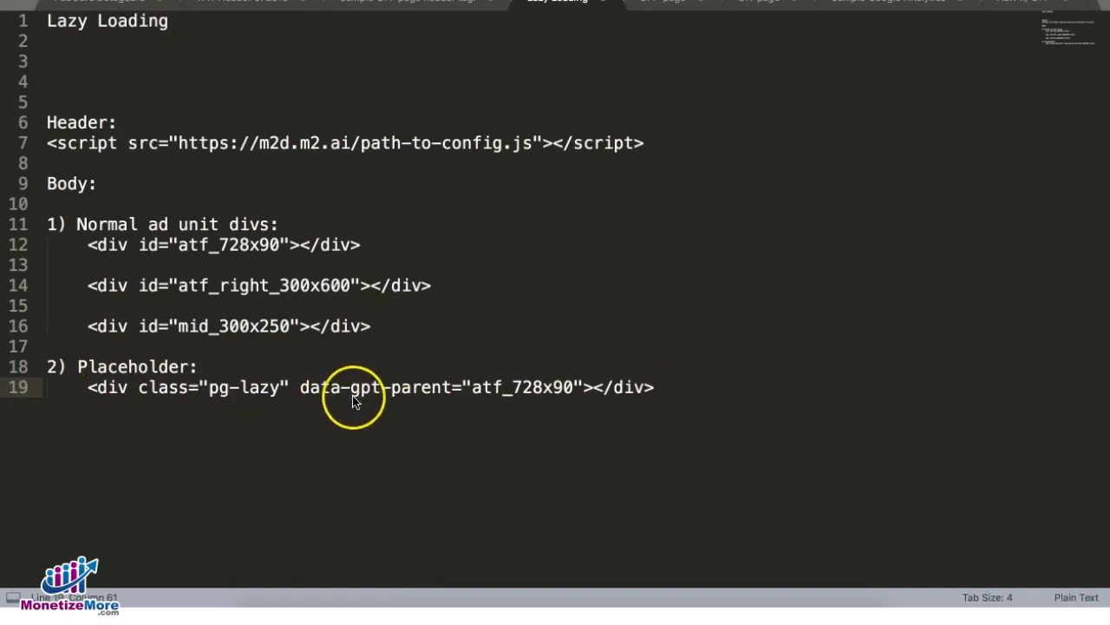
Step: Duplicate the atf_728x90 placeholder div below itself, leaving one blank line between the two
click(630, 409)
drag(663, 393, 87, 393)
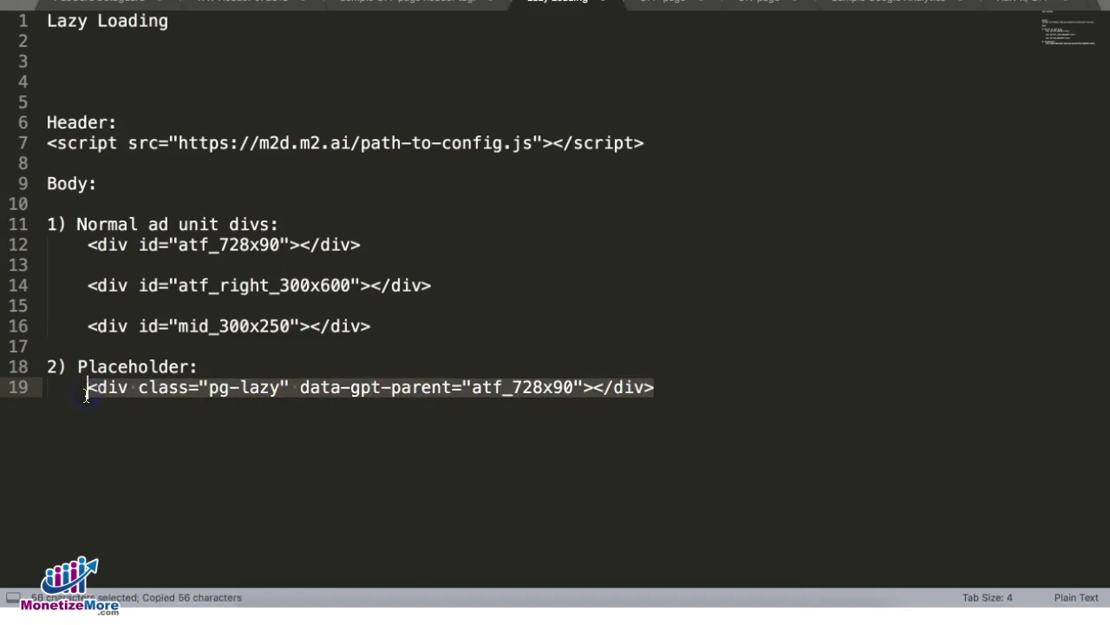
click(719, 390)
key(Return)
key(Return)
key(super+v)
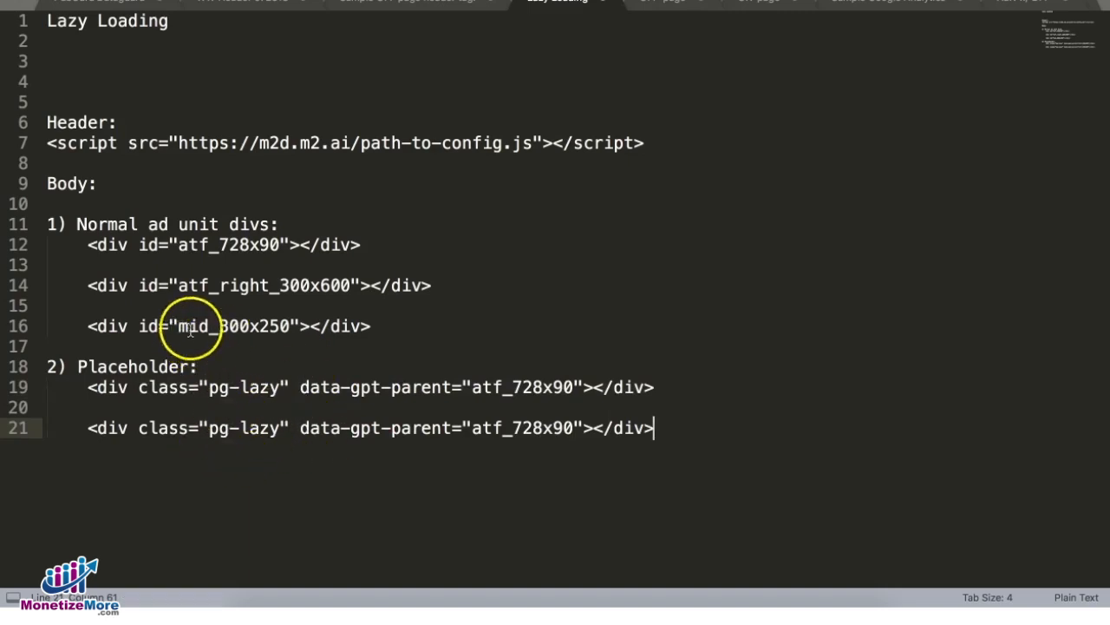
Step: Replace the second placeholder's data-gpt-parent value with the third ad unit's ID, mid_300x250
click(270, 287)
drag(182, 326, 289, 327)
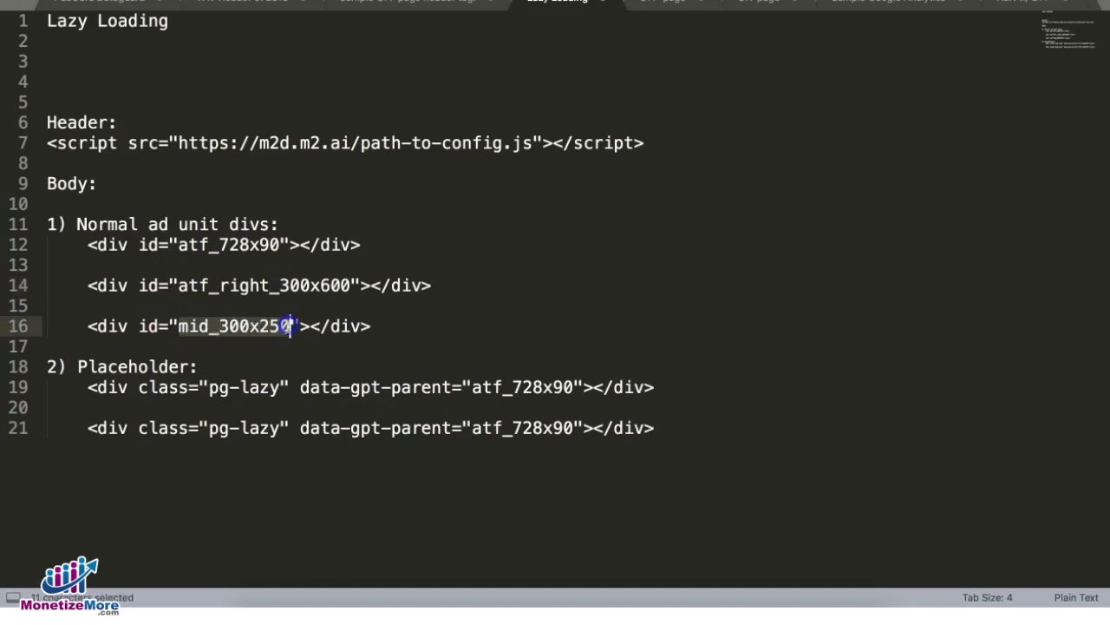
key(super+c)
click(423, 428)
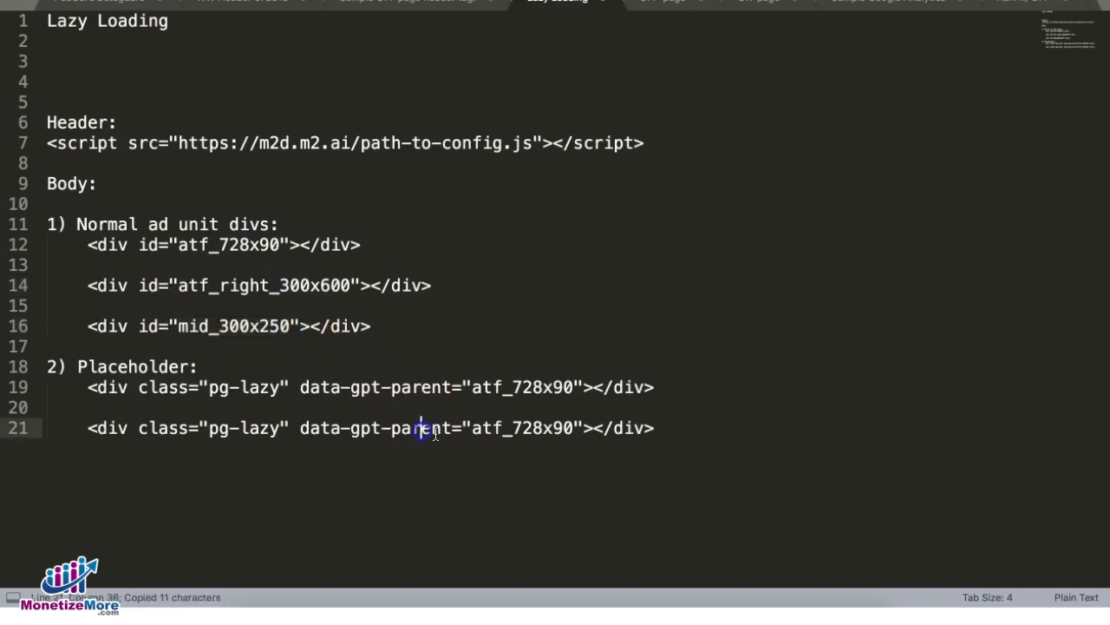
drag(573, 428, 471, 428)
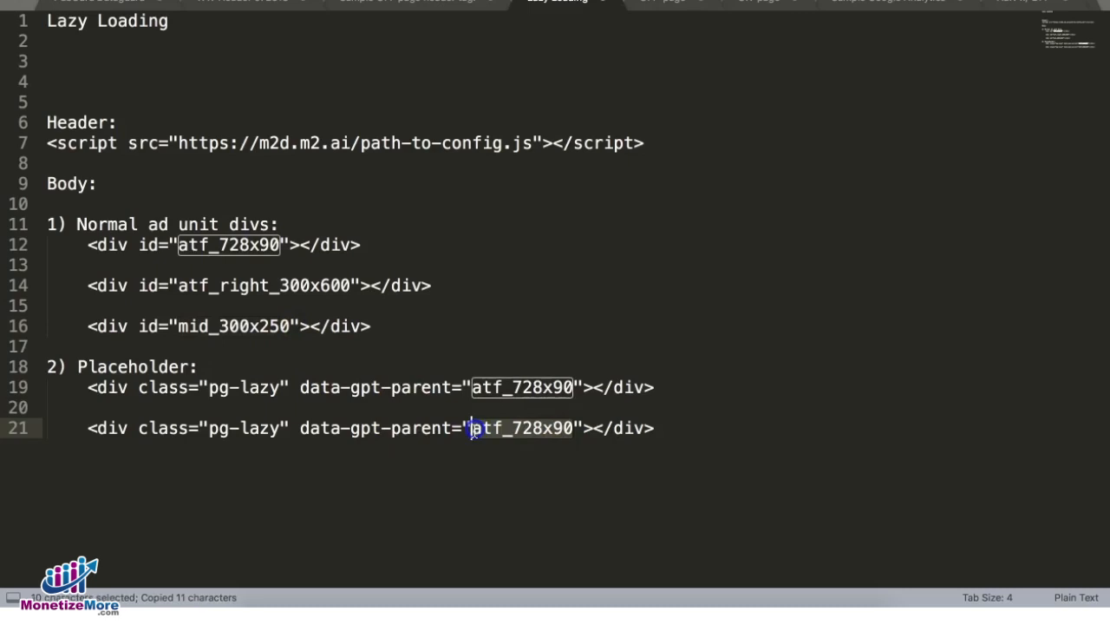
key(super+v)
Step: Duplicate the mid_300x250 placeholder div below itself after one blank line
click(673, 428)
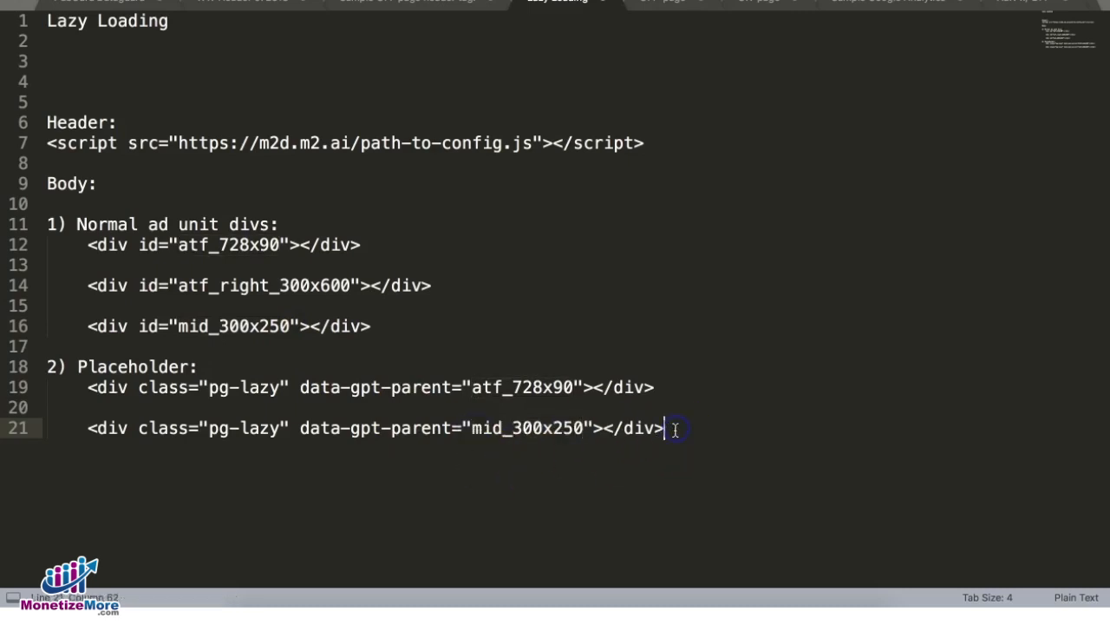
key(Return)
key(Return)
drag(685, 431, 92, 431)
key(super+c)
click(146, 461)
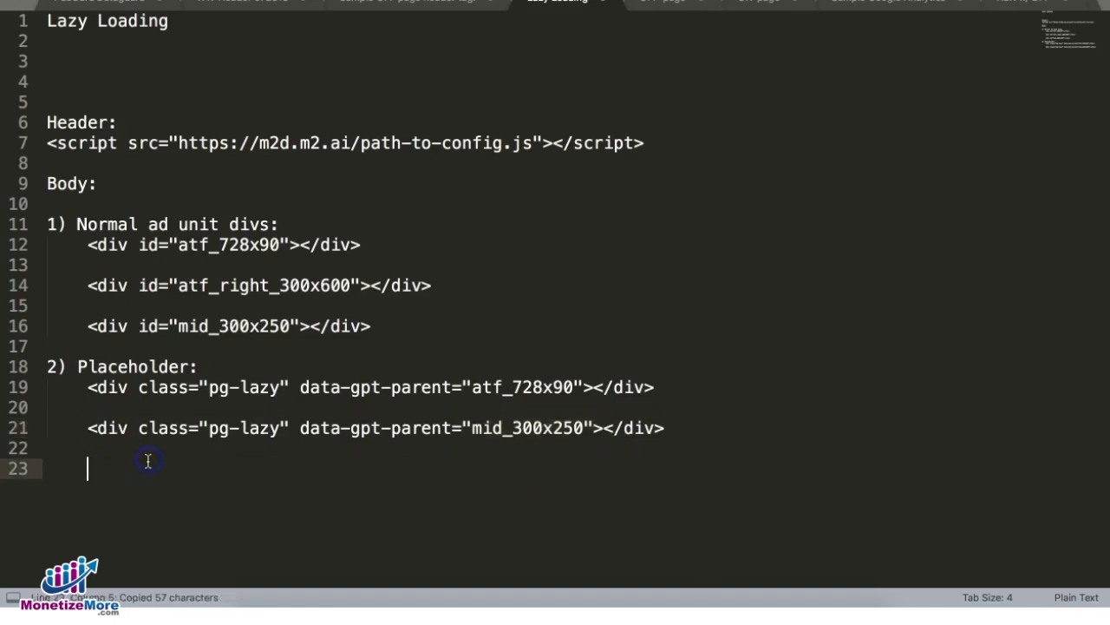
key(super+v)
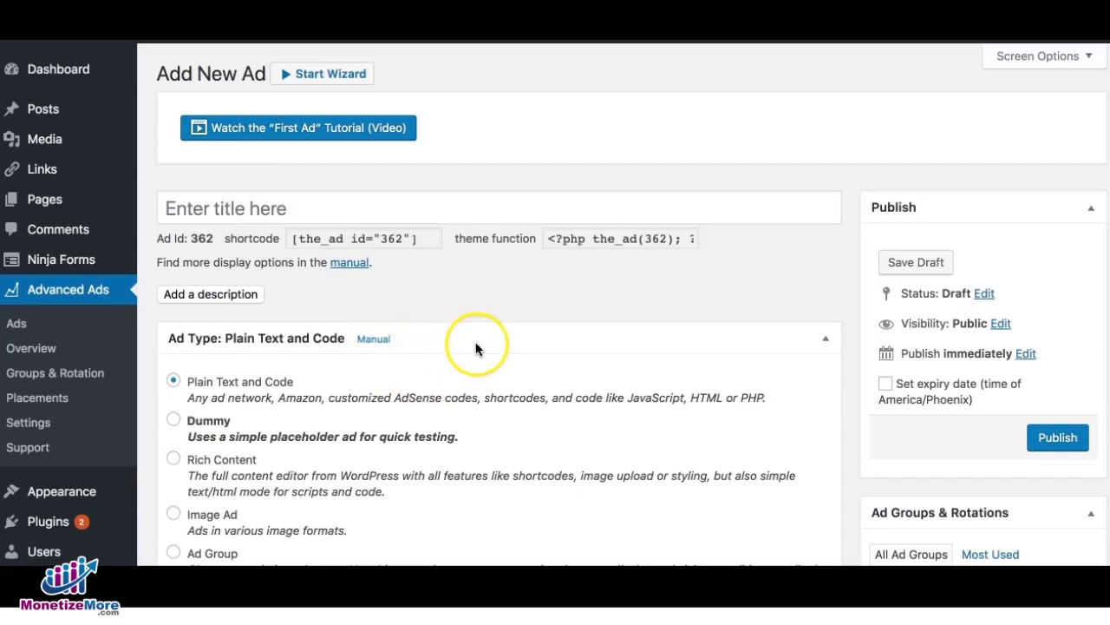
Step: Open the Groups & Rotation page of Advanced Ads in the WordPress admin
click(54, 375)
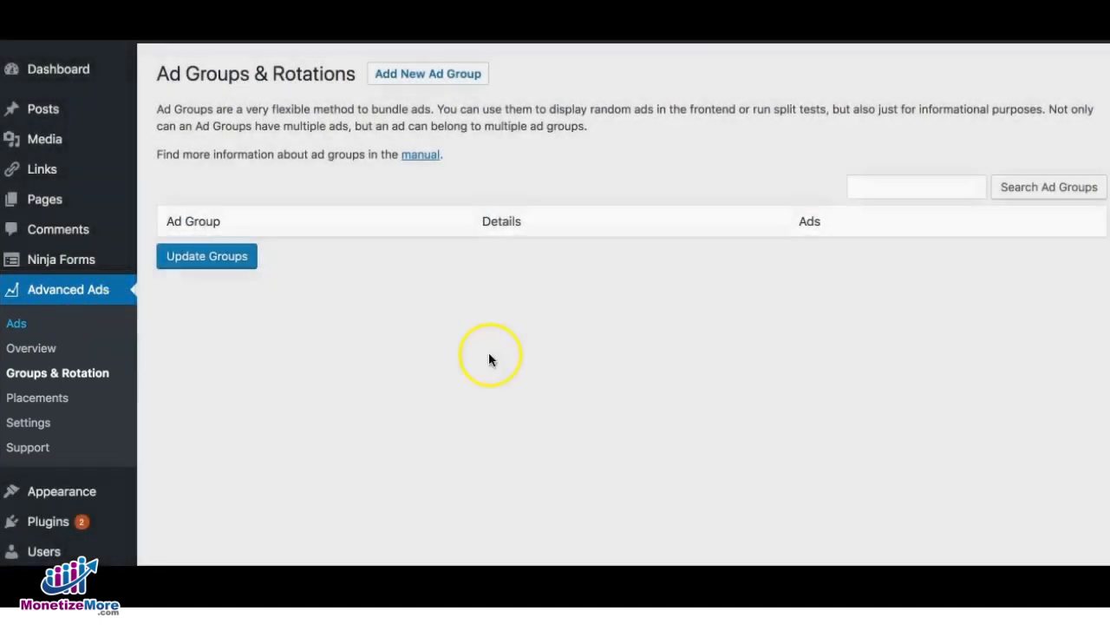
Step: Create two ad groups named Header Group and Body Group
click(456, 76)
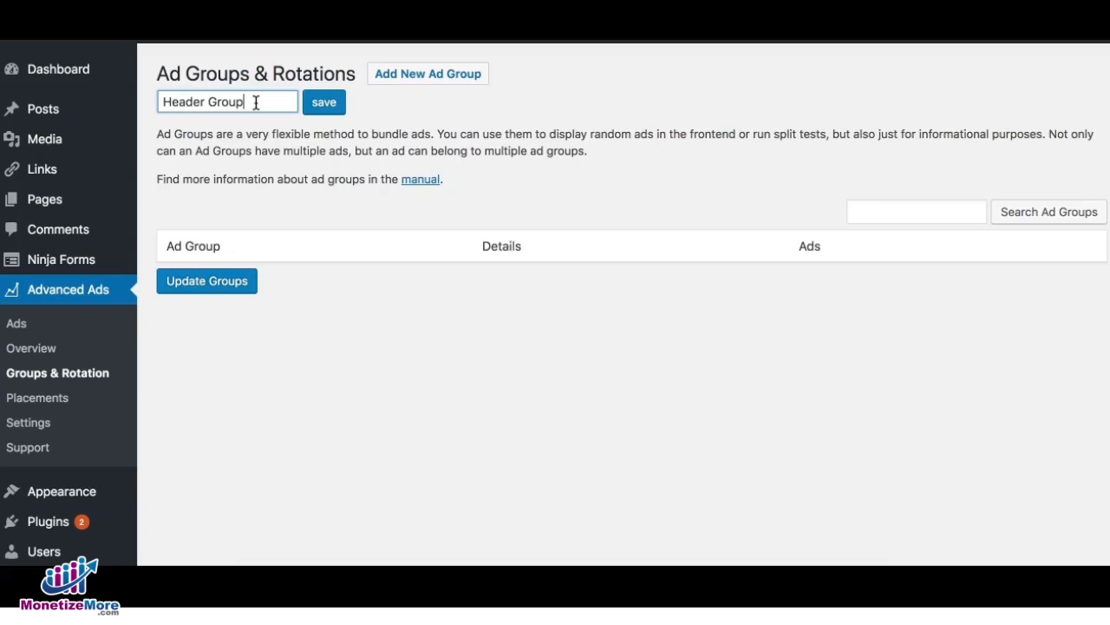
click(329, 109)
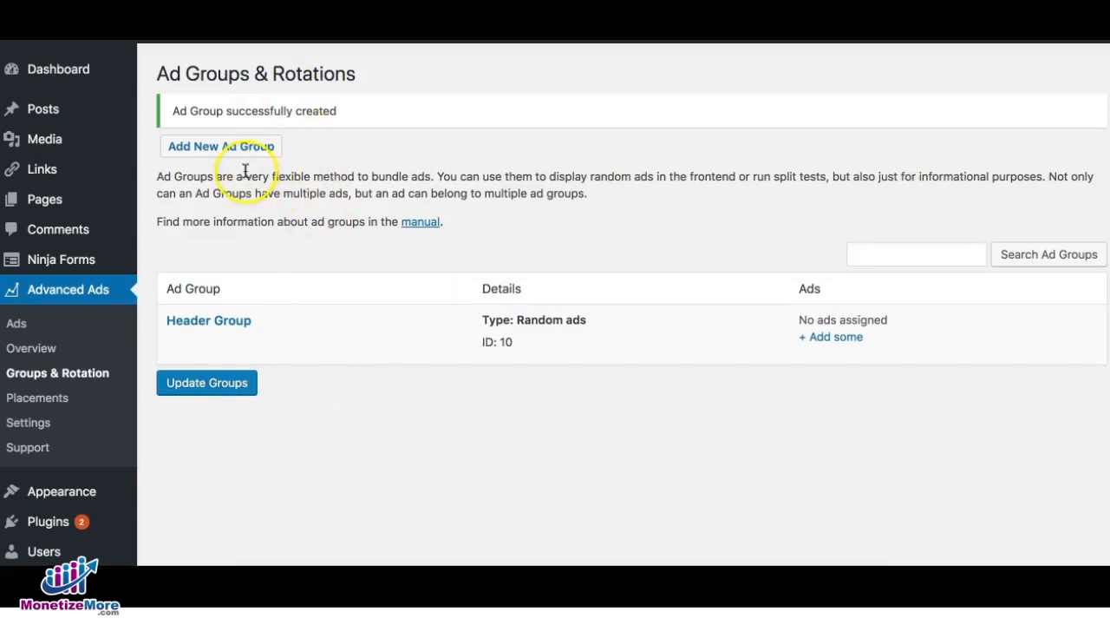
click(228, 145)
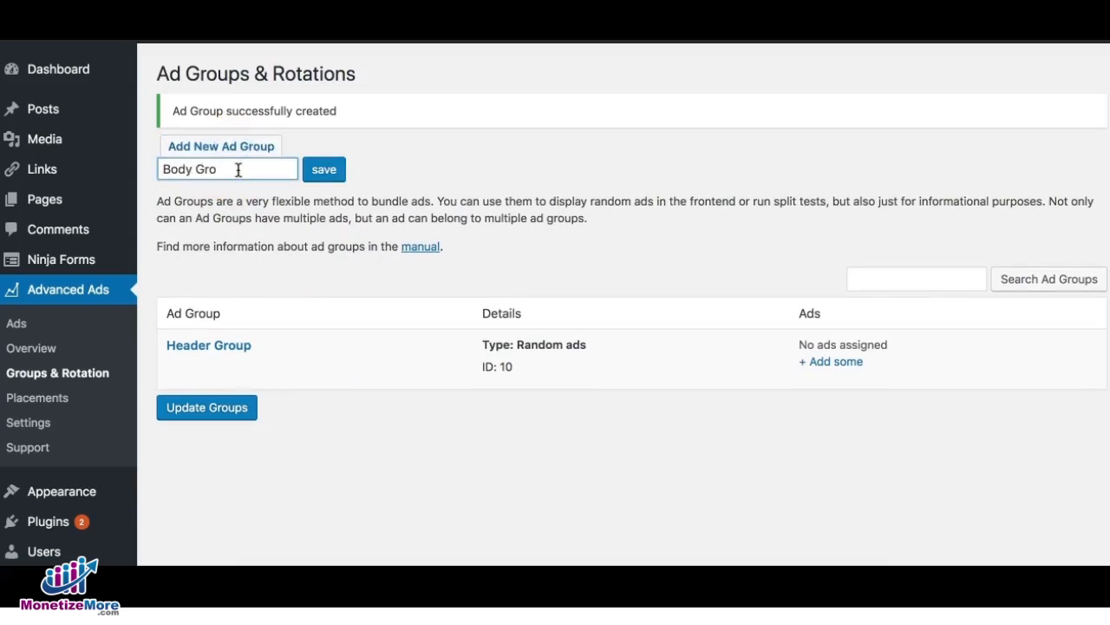
click(323, 170)
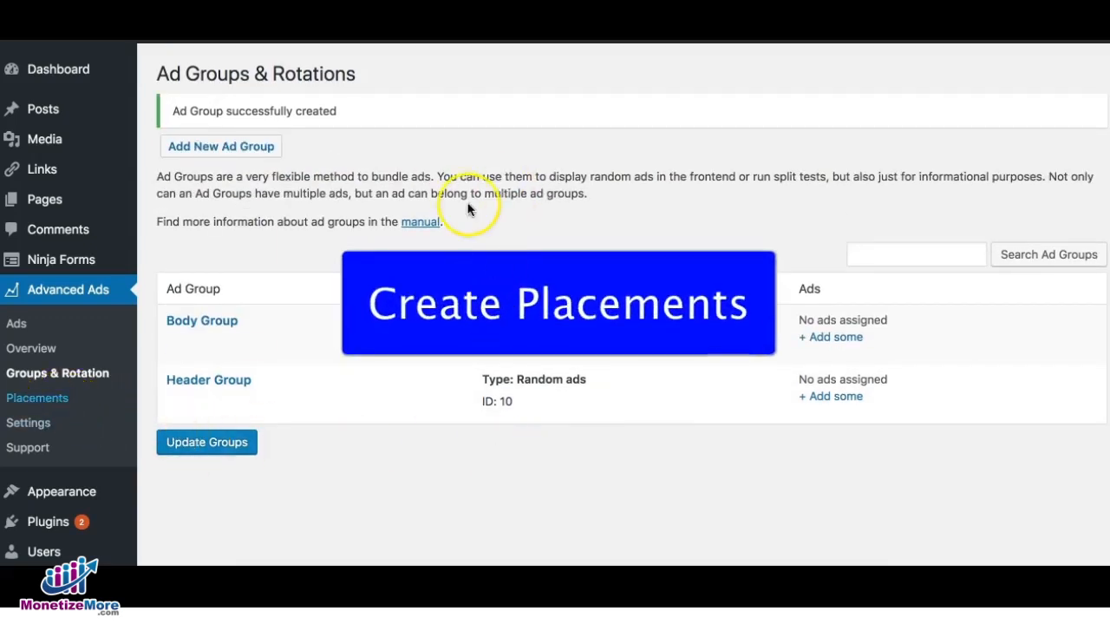
Step: Create a Header Code placement named Header Placement that displays Header Group
click(359, 262)
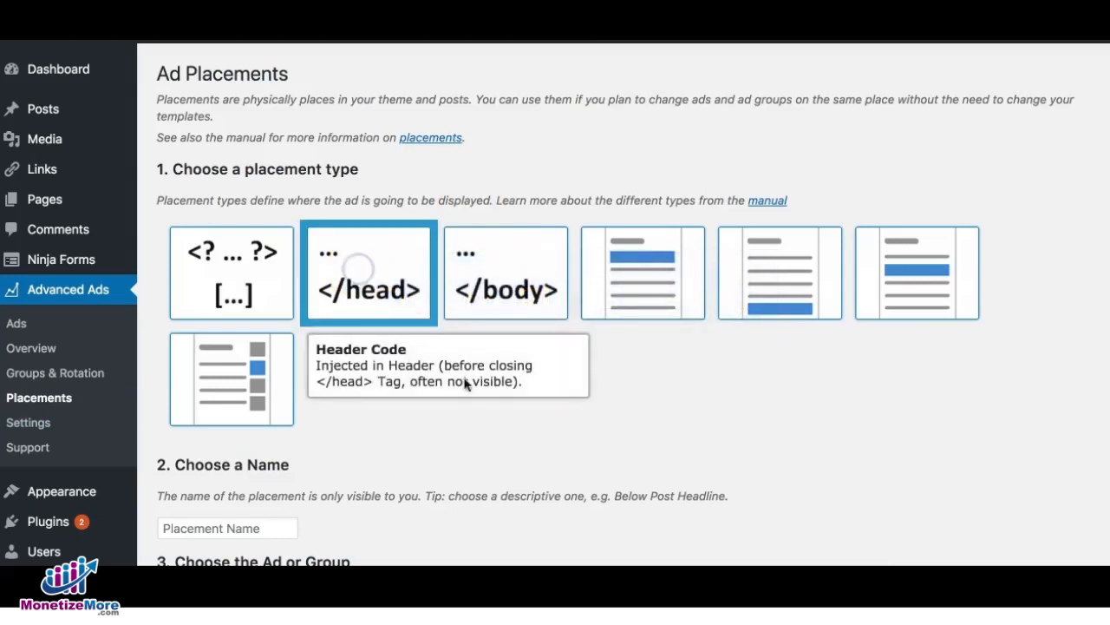
scroll(681, 433, down, 3)
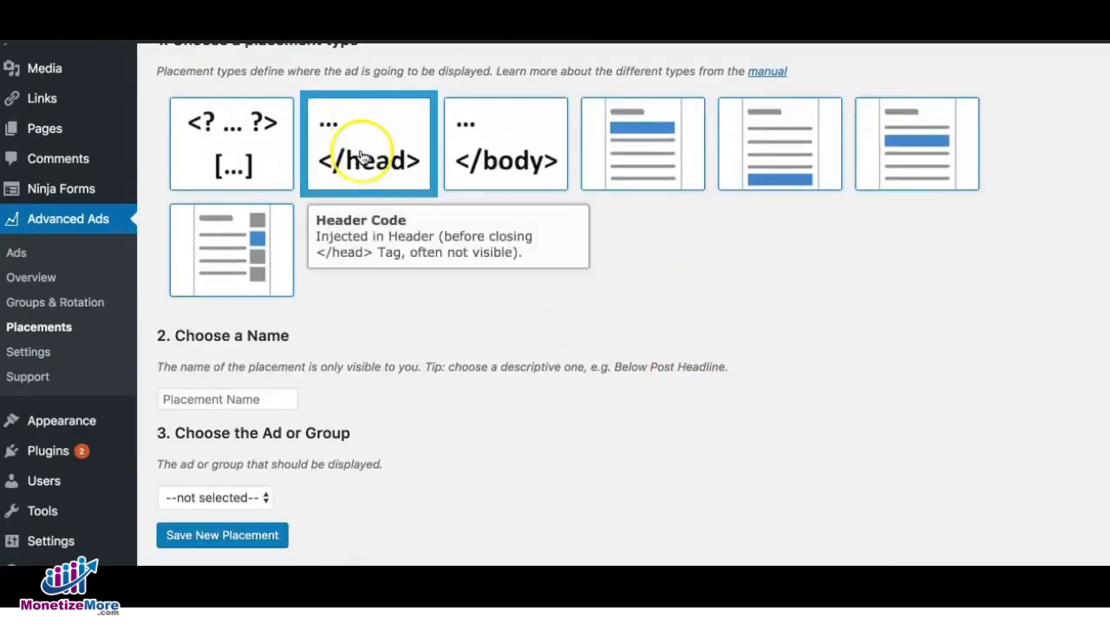
click(218, 393)
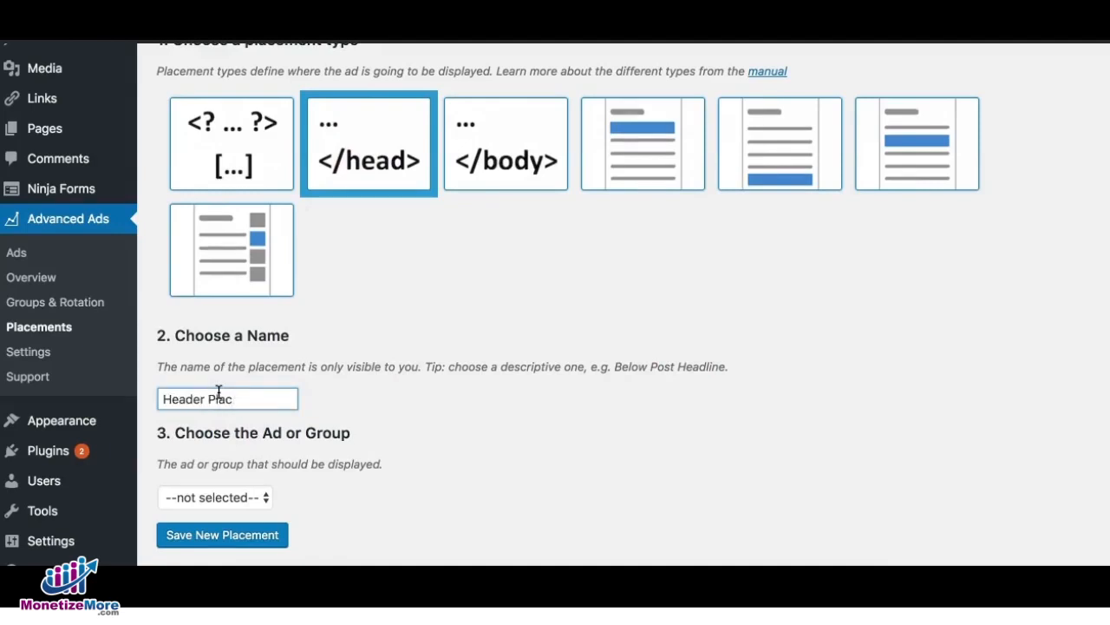
click(219, 495)
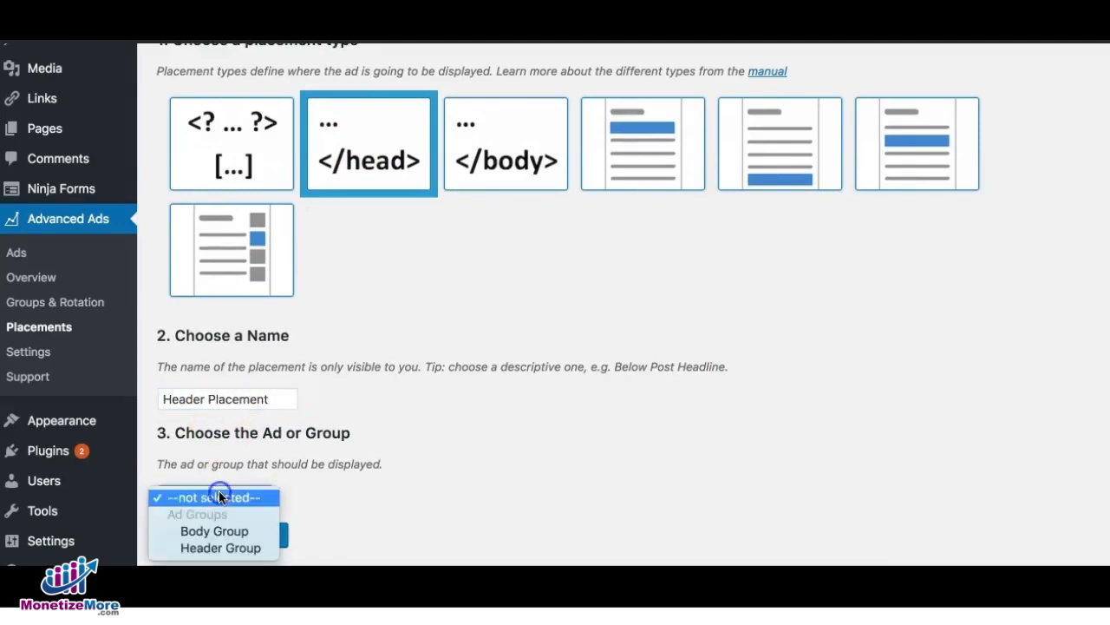
click(234, 548)
click(235, 535)
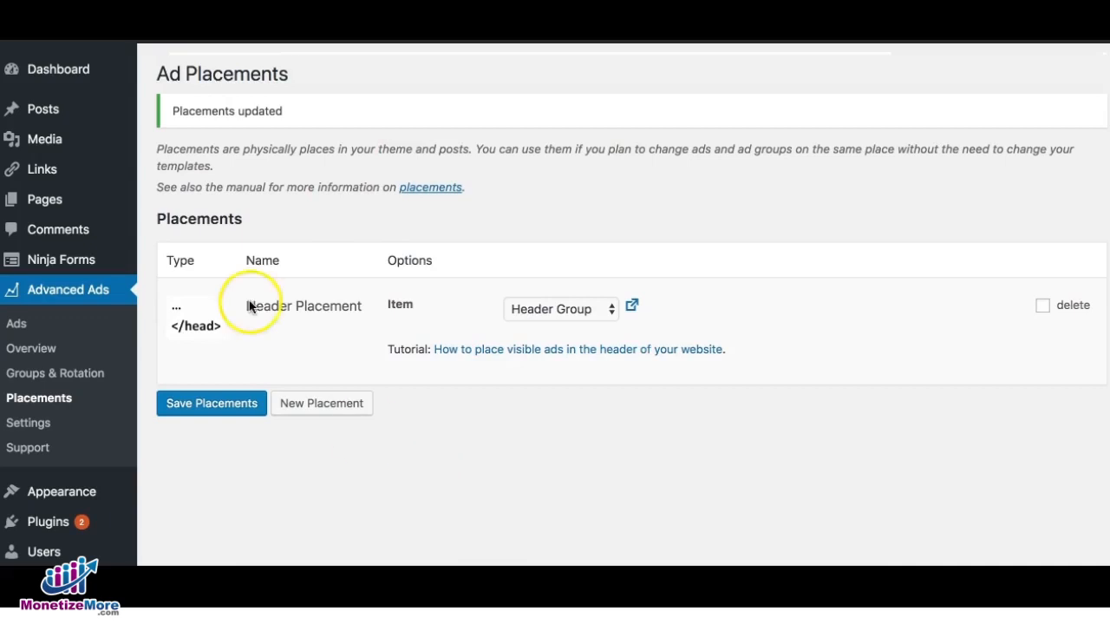
Step: Create a placement before the closing body tag, named Body Placement, that displays Body Group
click(322, 403)
scroll(440, 356, down, 3)
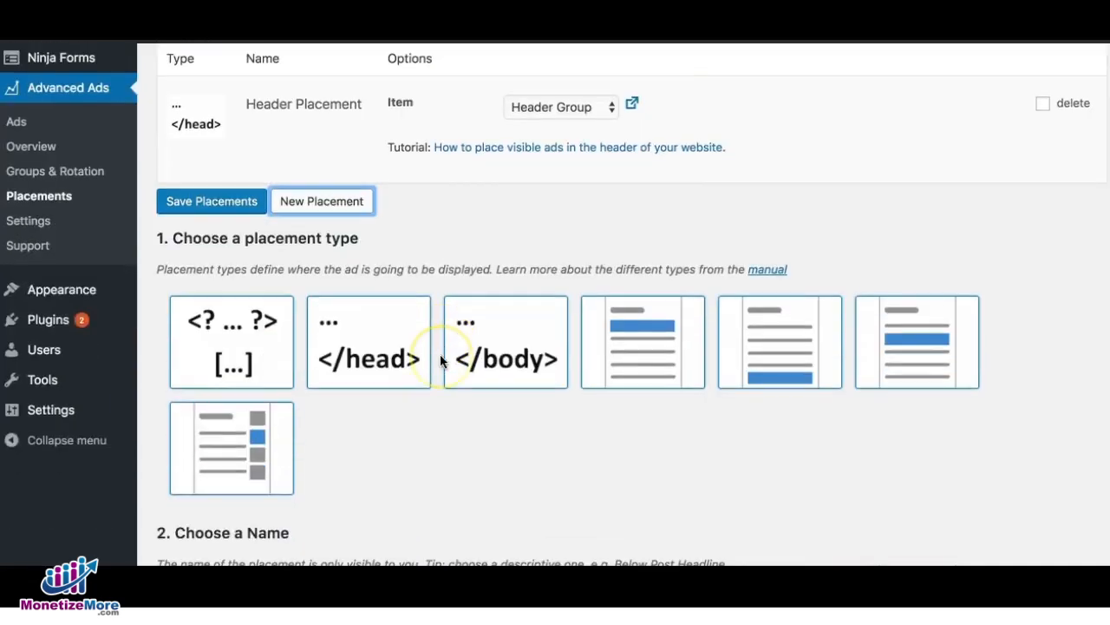
click(498, 344)
scroll(372, 396, down, 3)
click(290, 388)
text(Body Place)
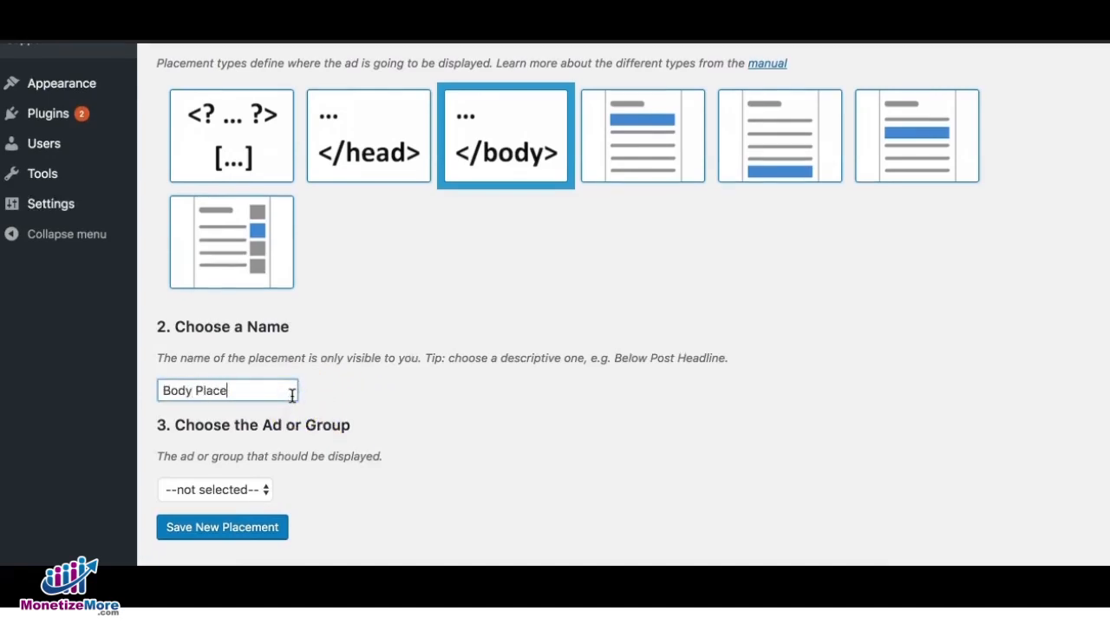
click(255, 489)
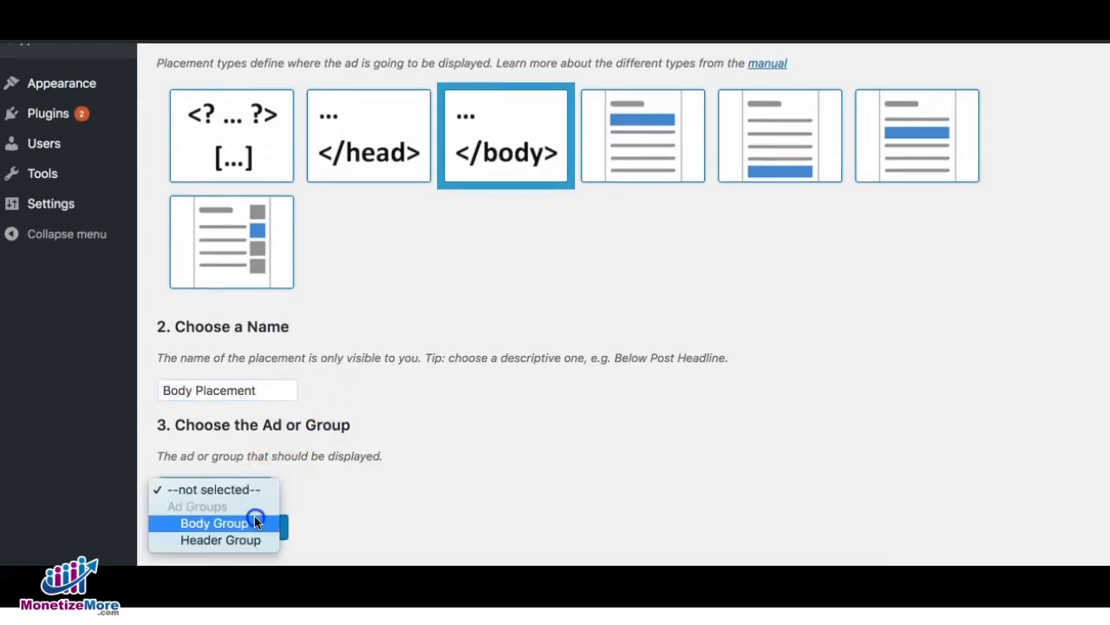
click(234, 522)
click(260, 529)
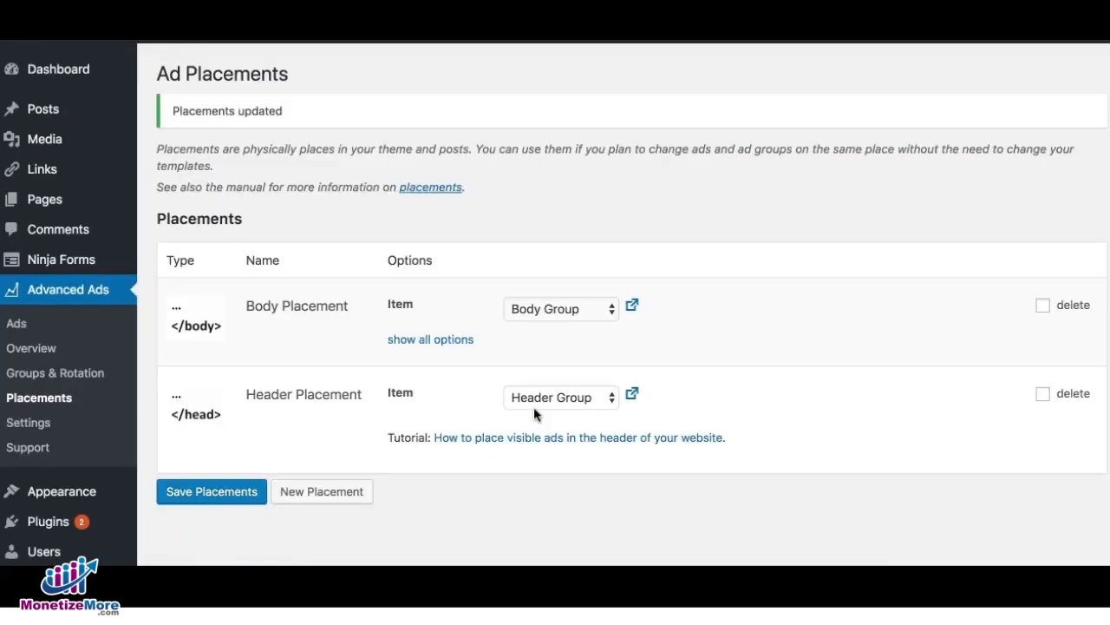
Step: Start a new Plain Text and Code ad titled Header
click(21, 331)
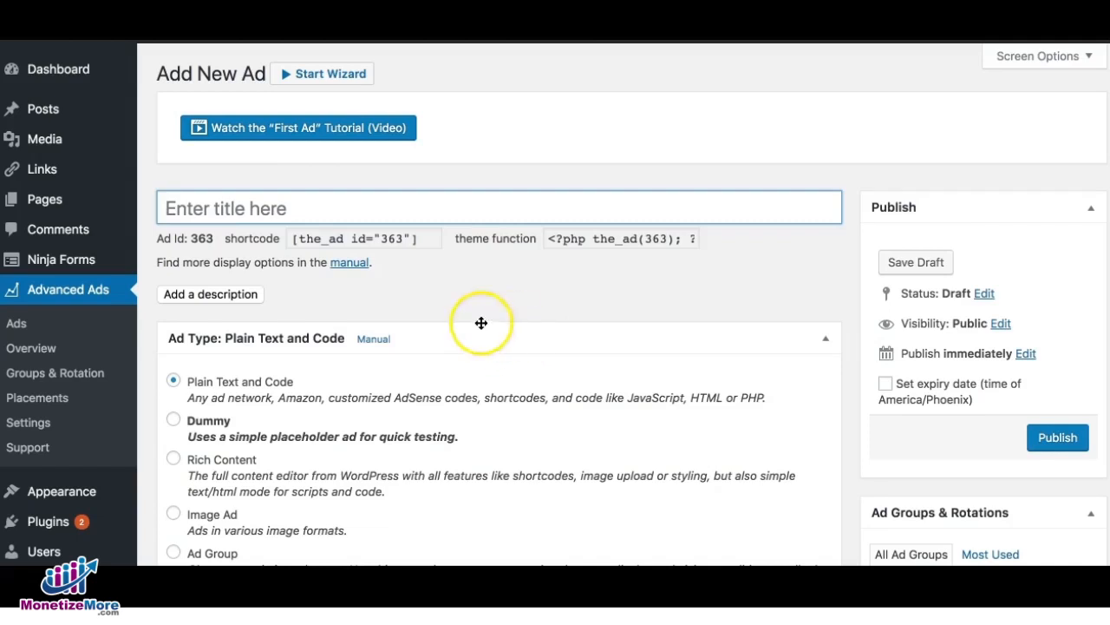
click(311, 206)
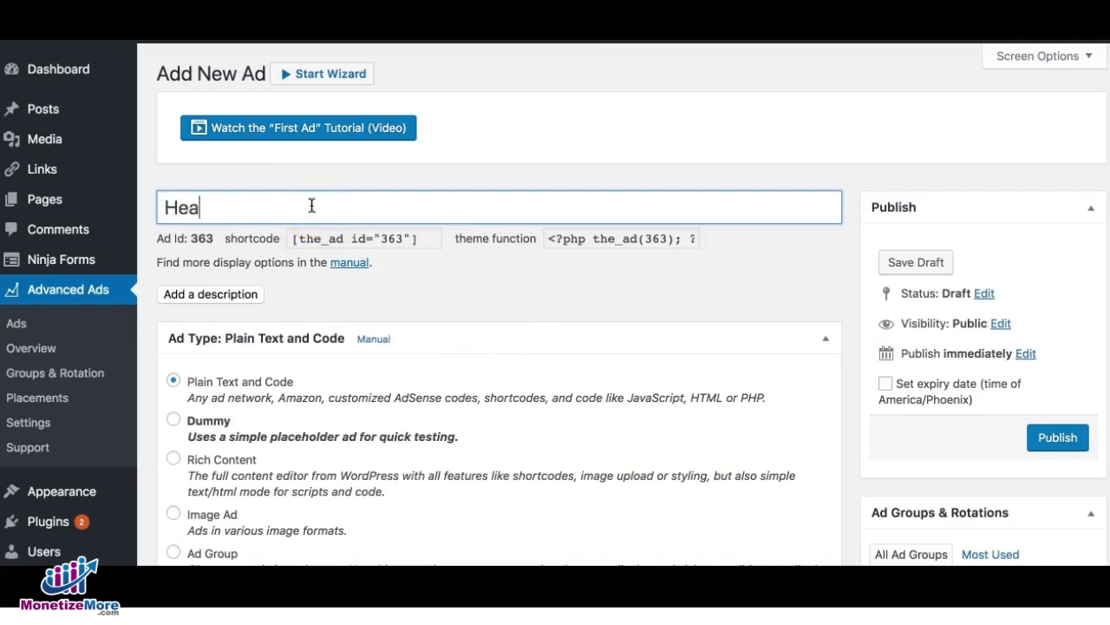
scroll(278, 312, down, 2)
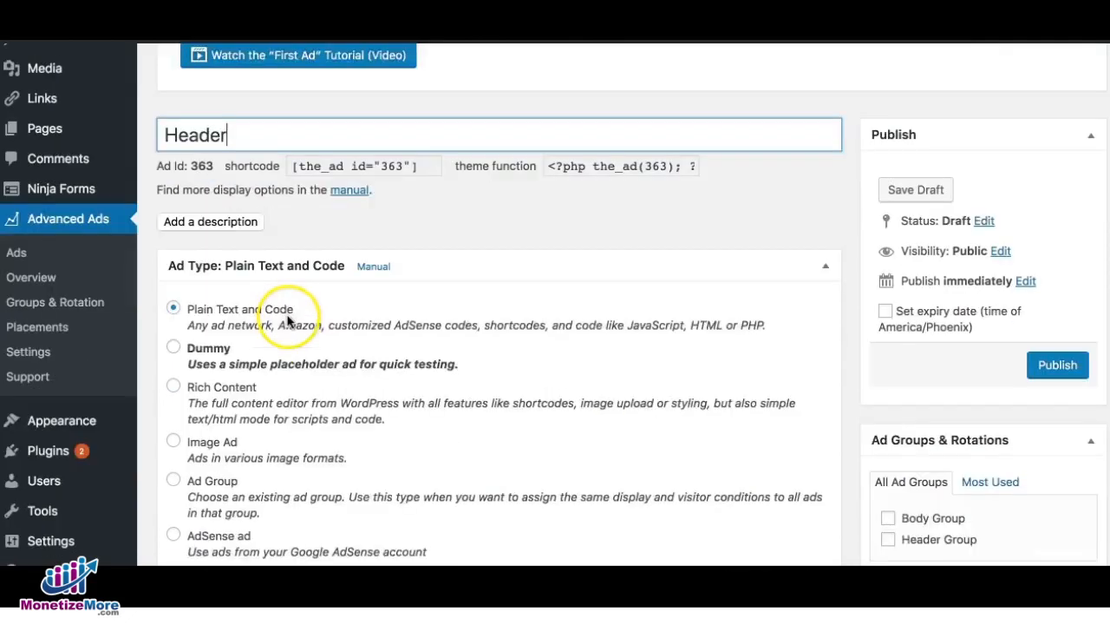
scroll(328, 347, down, 6)
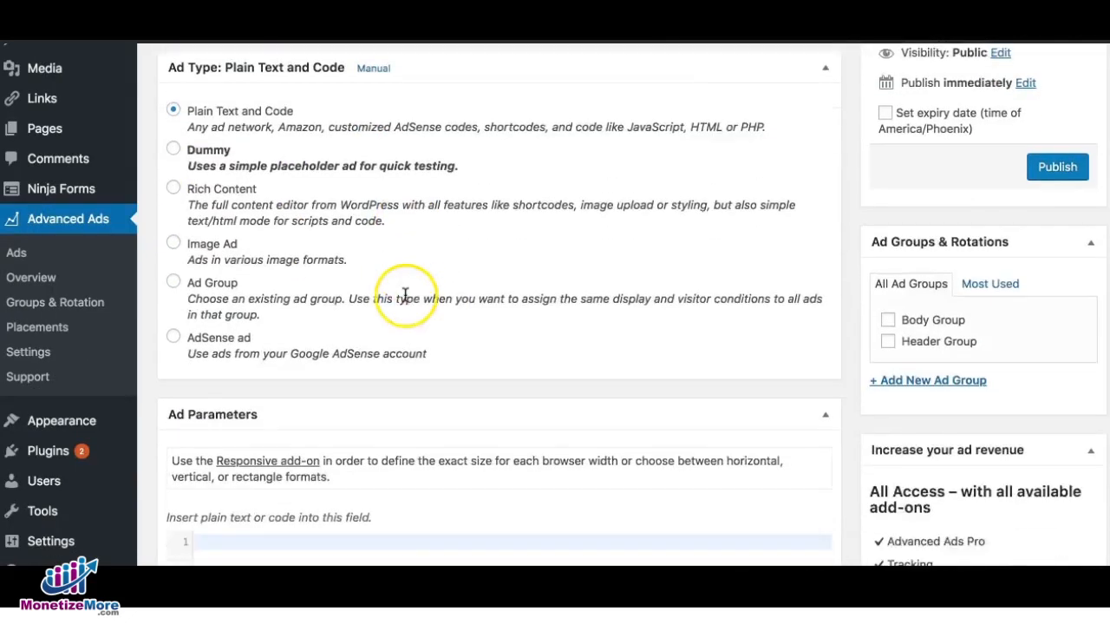
Step: Copy the path-to-config.js script line from the text editor's Header section into the ad's code field
click(324, 409)
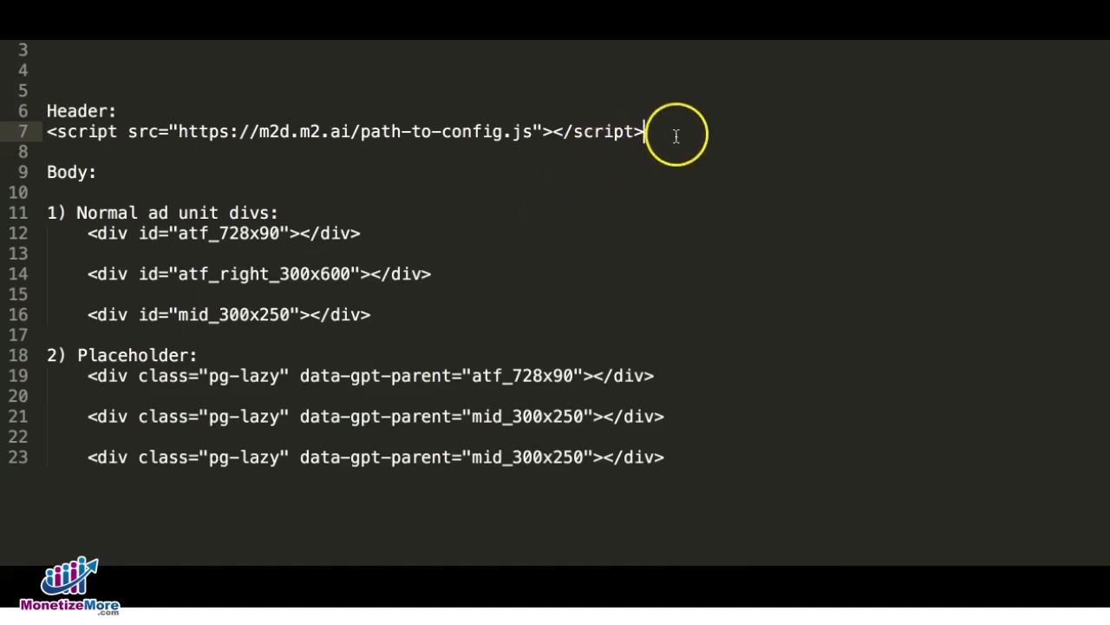
drag(674, 133, 39, 133)
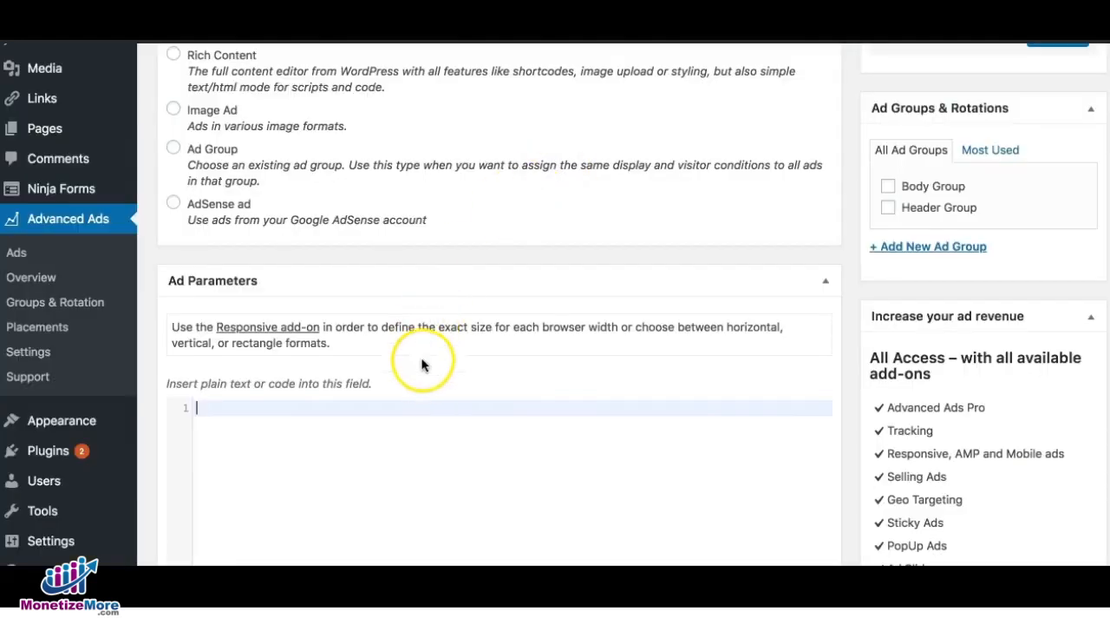
text(<script src="https://m2d.m2.ai/path-to-config.js"></script>)
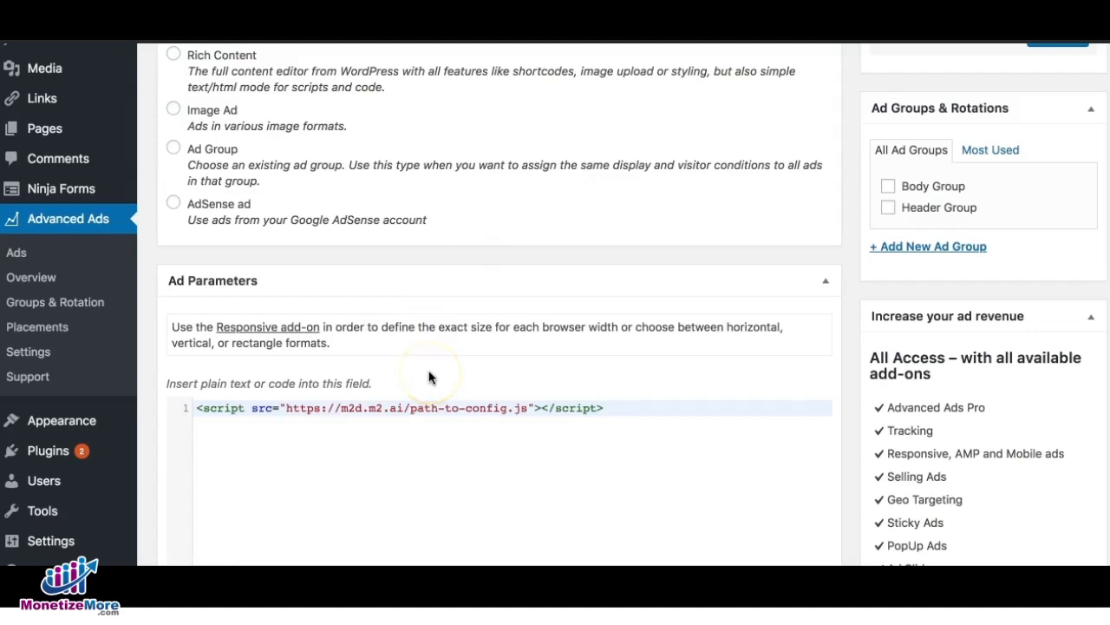
Step: Assign the Header ad to Header Group and publish it with the default layout and no display conditions
scroll(429, 378, down, 2)
scroll(429, 377, up, 2)
click(887, 212)
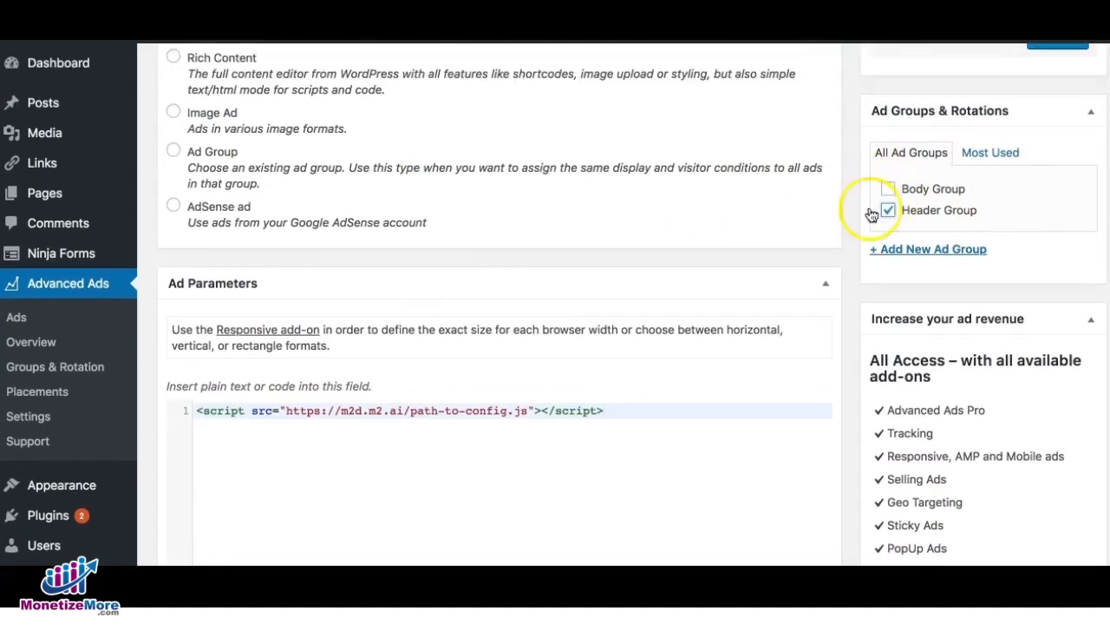
scroll(731, 289, down, 15)
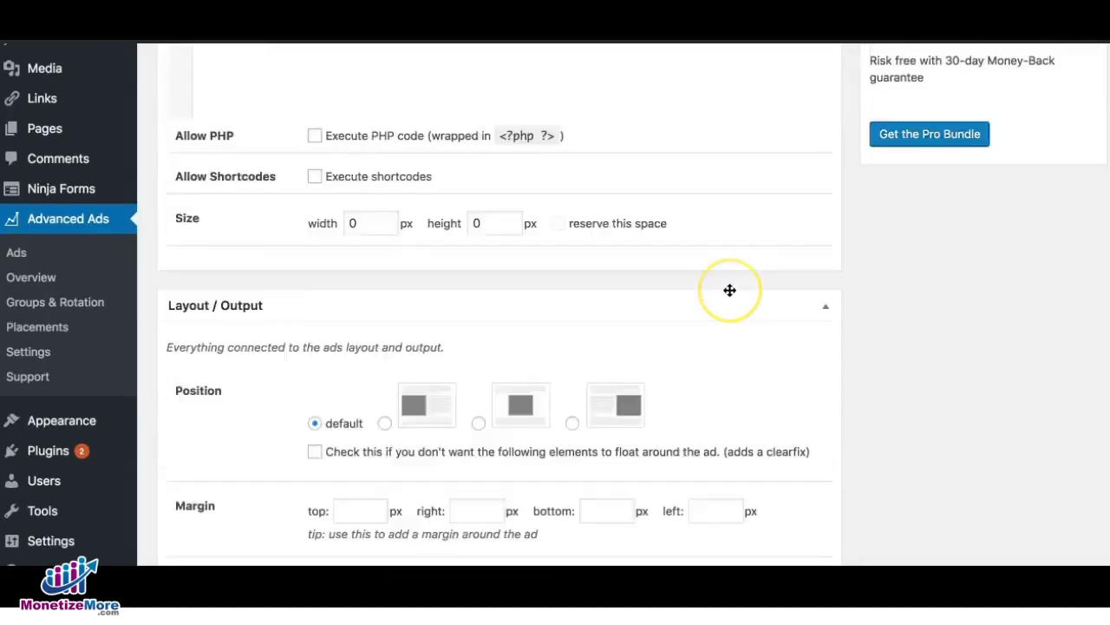
scroll(729, 289, down, 1)
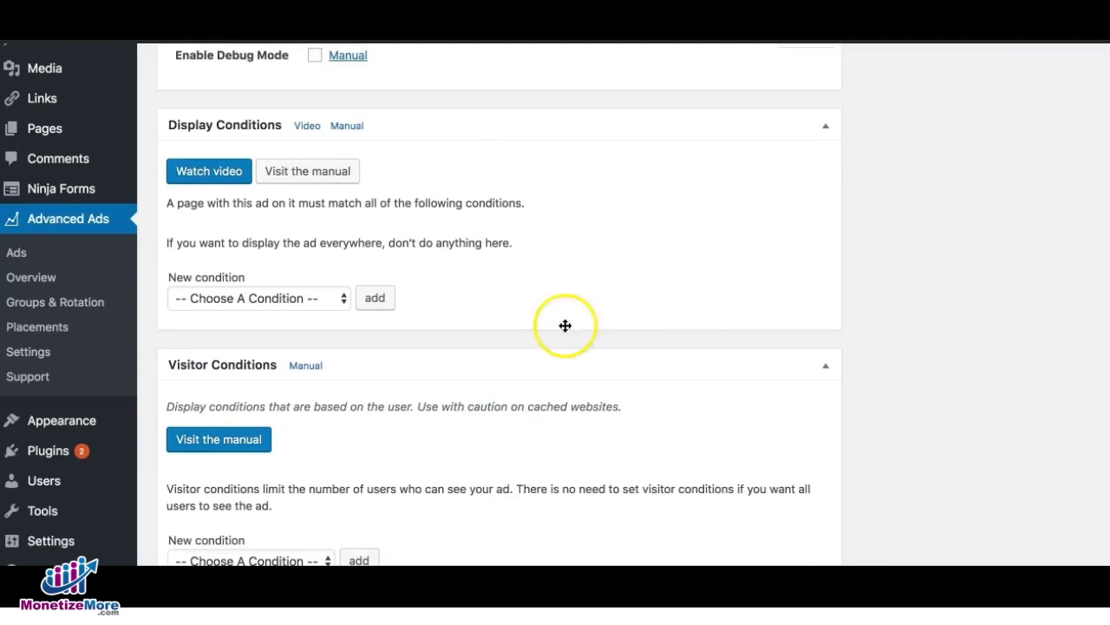
scroll(664, 234, up, 15)
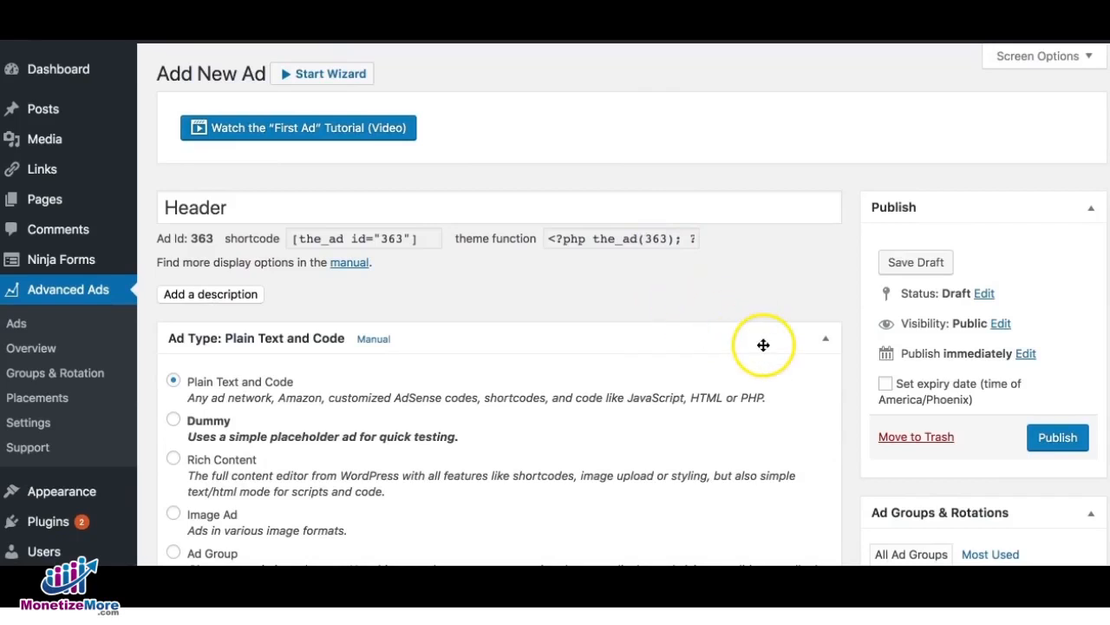
scroll(761, 344, down, 2)
scroll(763, 346, down, 1)
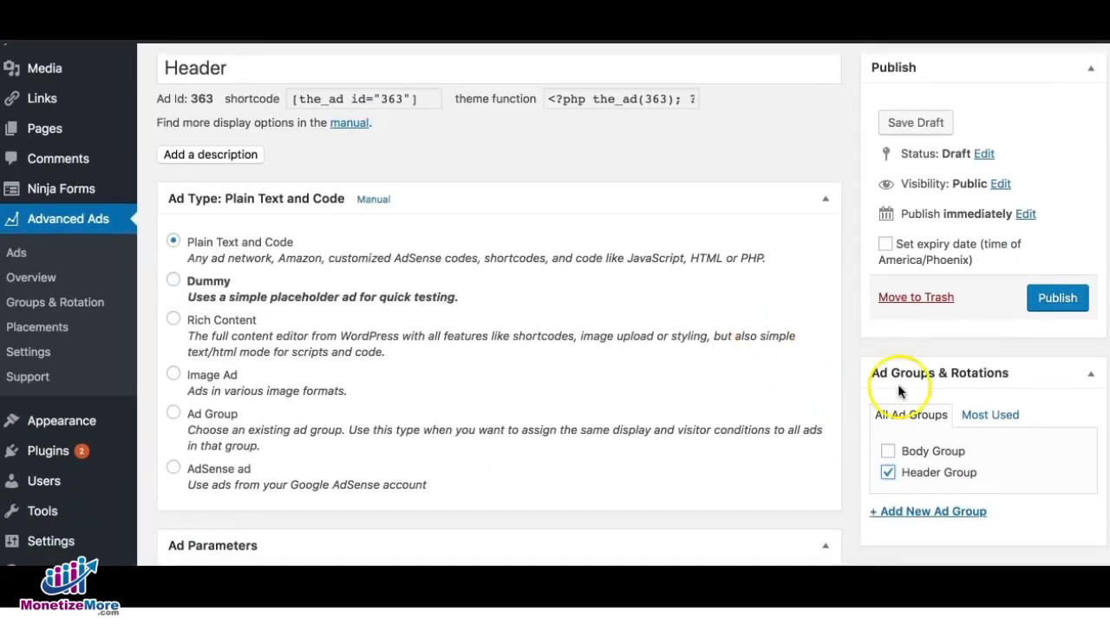
click(1059, 296)
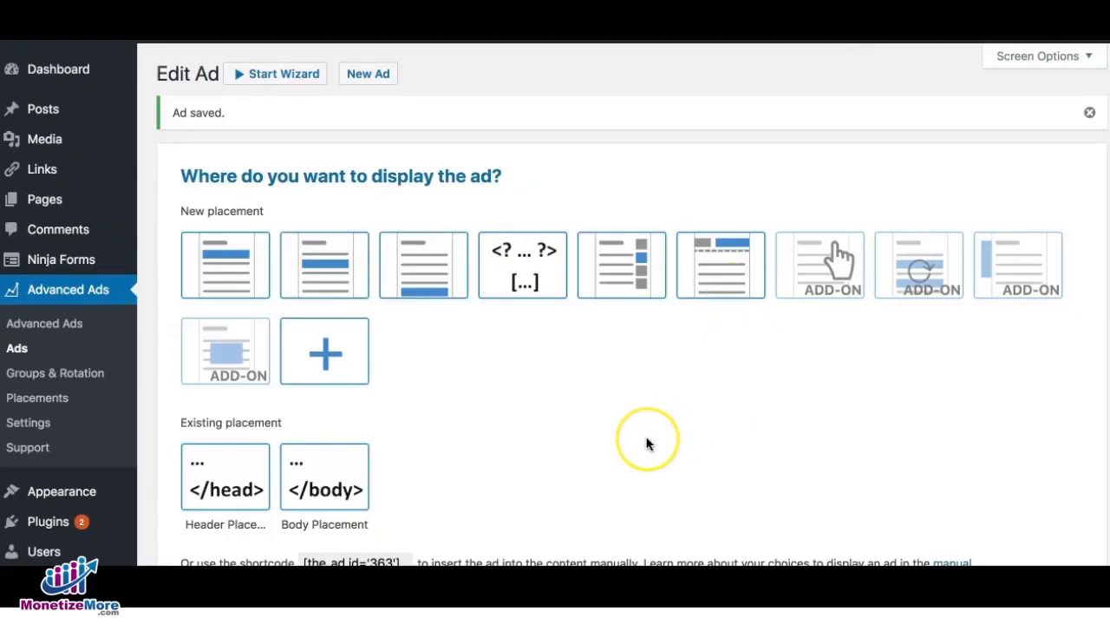
Step: Display the published Header ad through the existing Header Placement
scroll(646, 444, down, 1)
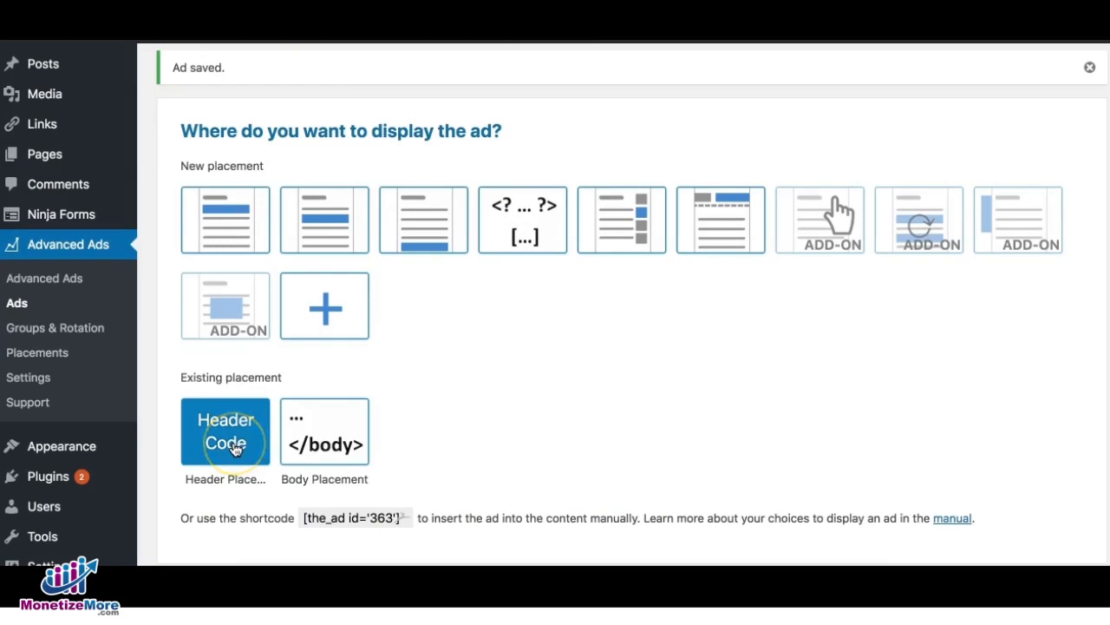
scroll(234, 448, down, 2)
click(206, 366)
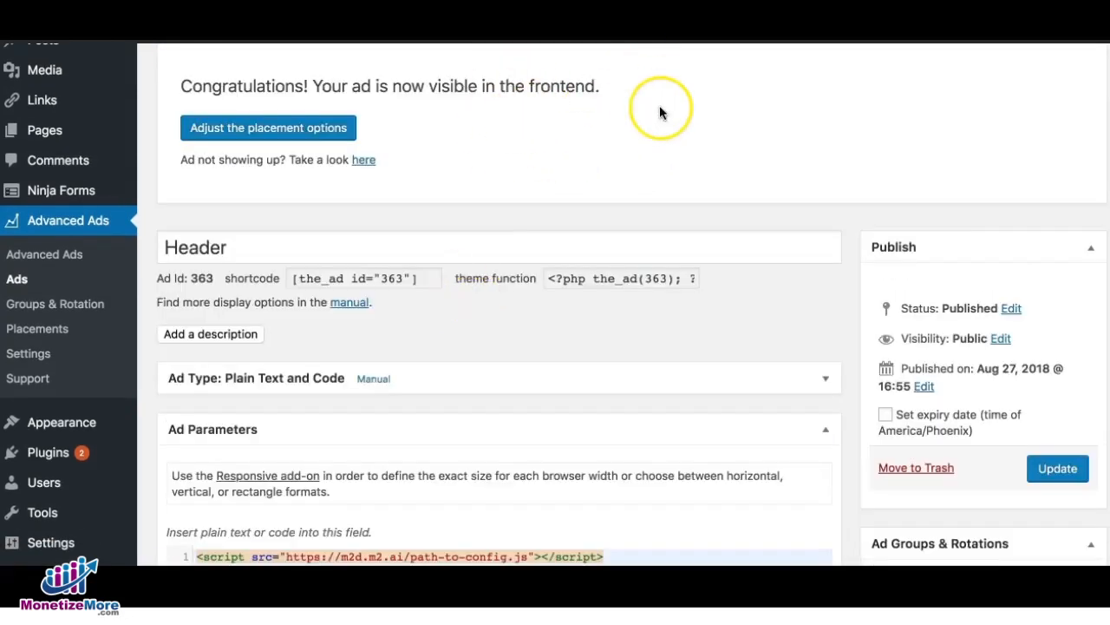
Step: Return to the Ads page, and copy the atf_728x90 div from the normal ad unit divs in the text editor
click(17, 279)
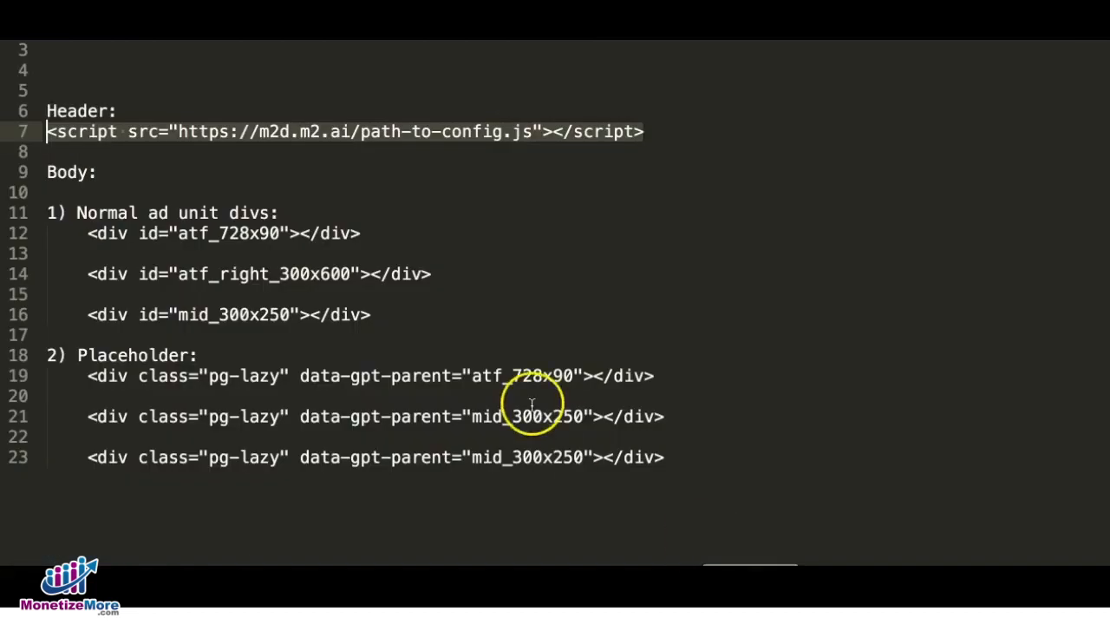
click(84, 232)
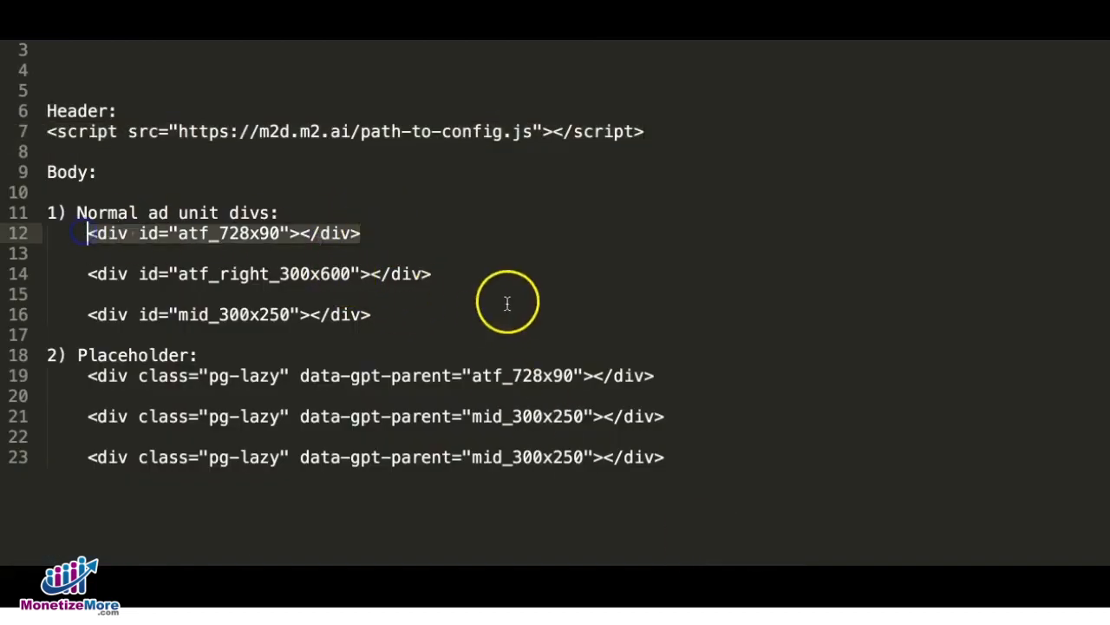
click(148, 273)
click(394, 317)
key(shift+Home)
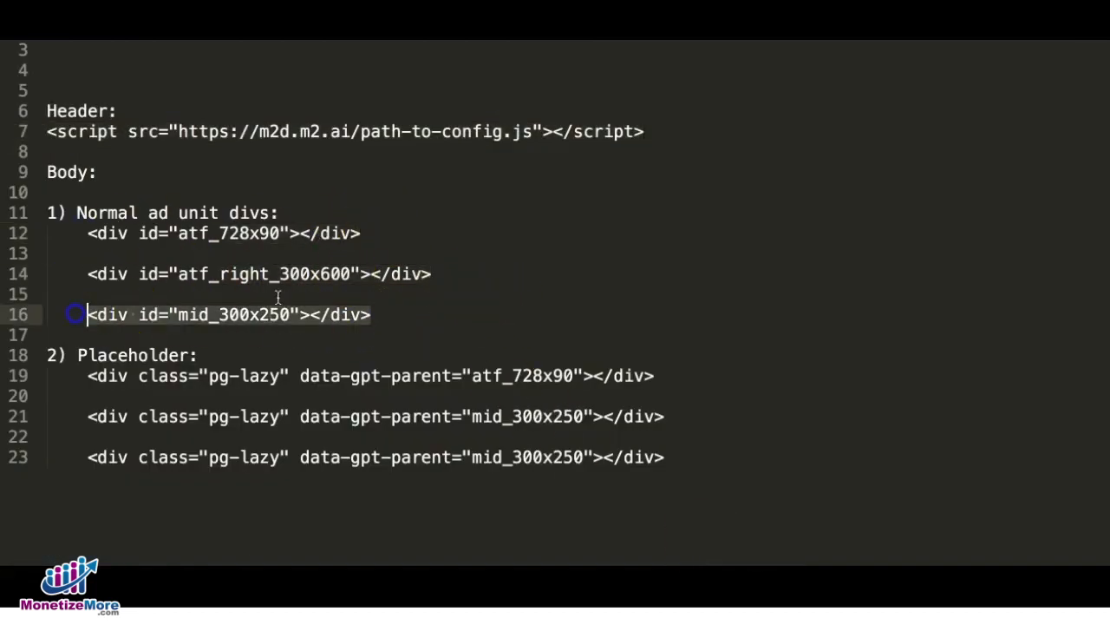
click(389, 235)
shift+click(86, 234)
key(super+c)
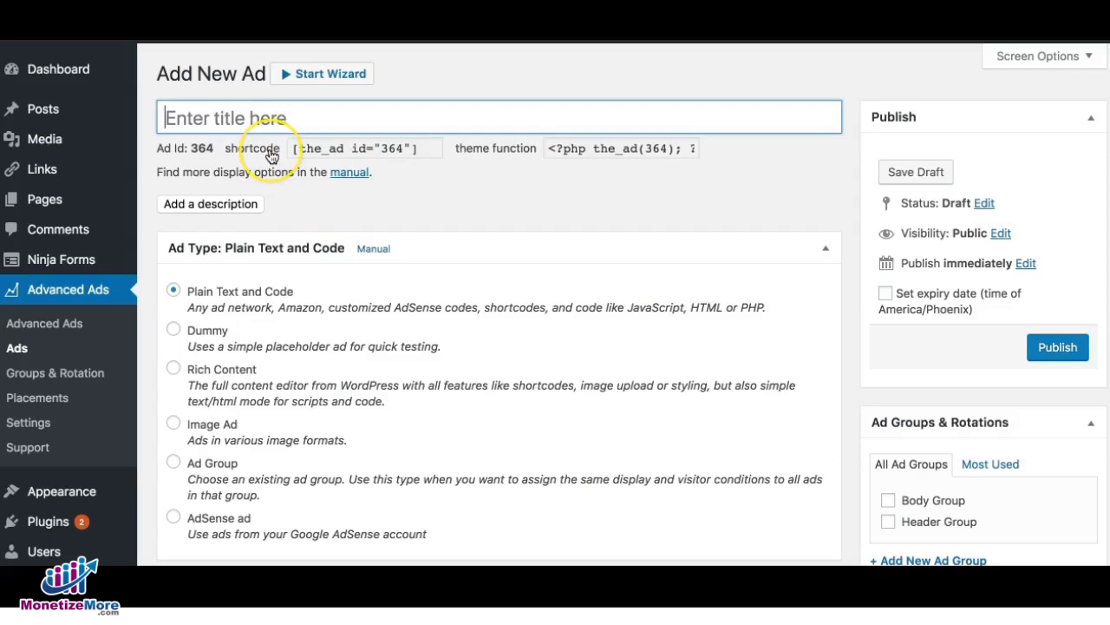
Step: Fill in the new ad with the title atf_728x90, the copied div as its code, and Body Group as its ad group
text(atf_728x90)
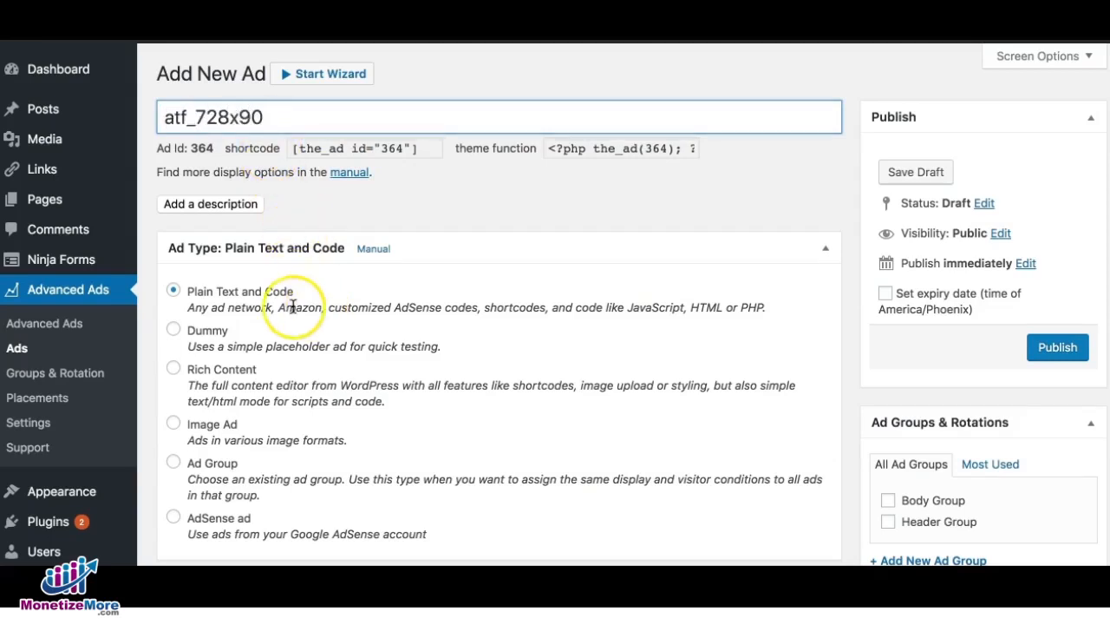
scroll(291, 306, down, 1)
click(280, 464)
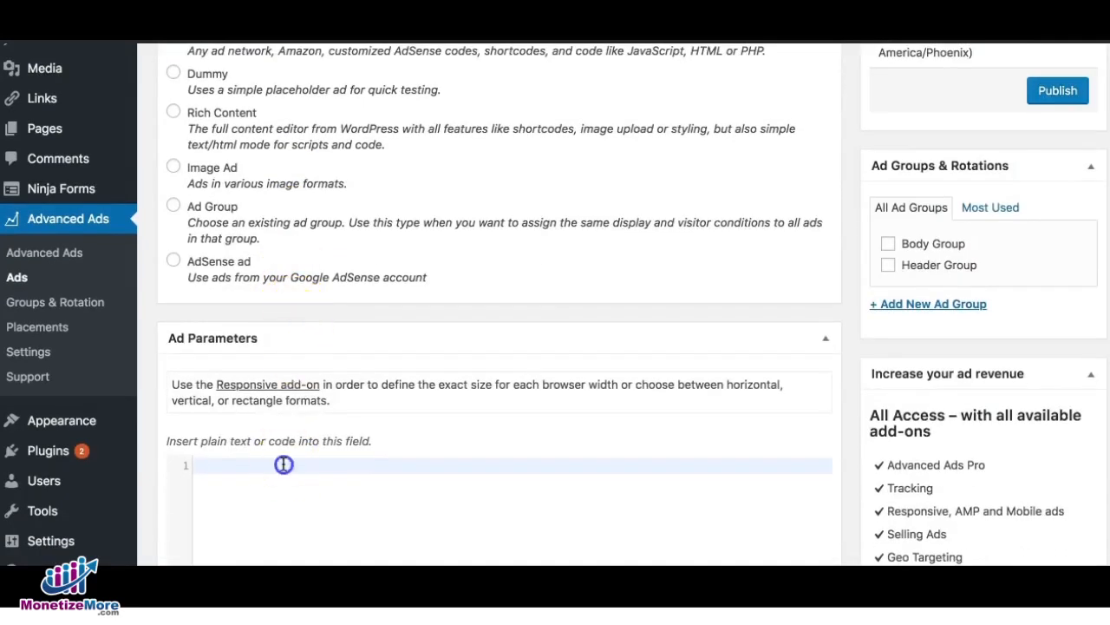
key(super+v)
click(889, 245)
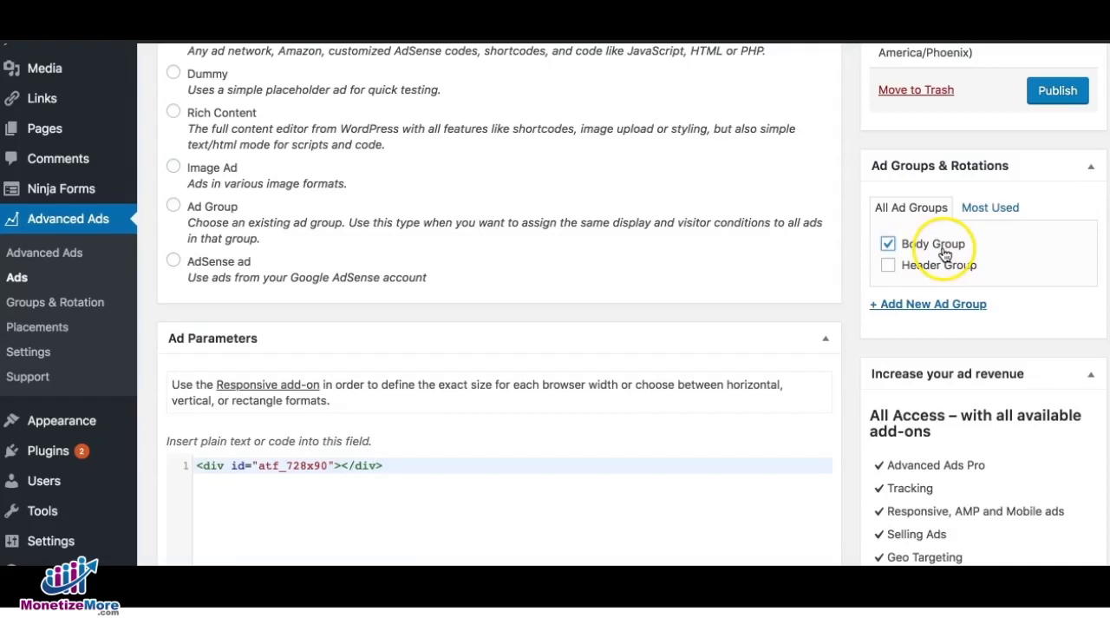
Step: Set the atf_728x90 ad's position to centered, publish it, and display it before the content through a new placement
scroll(607, 389, down, 5)
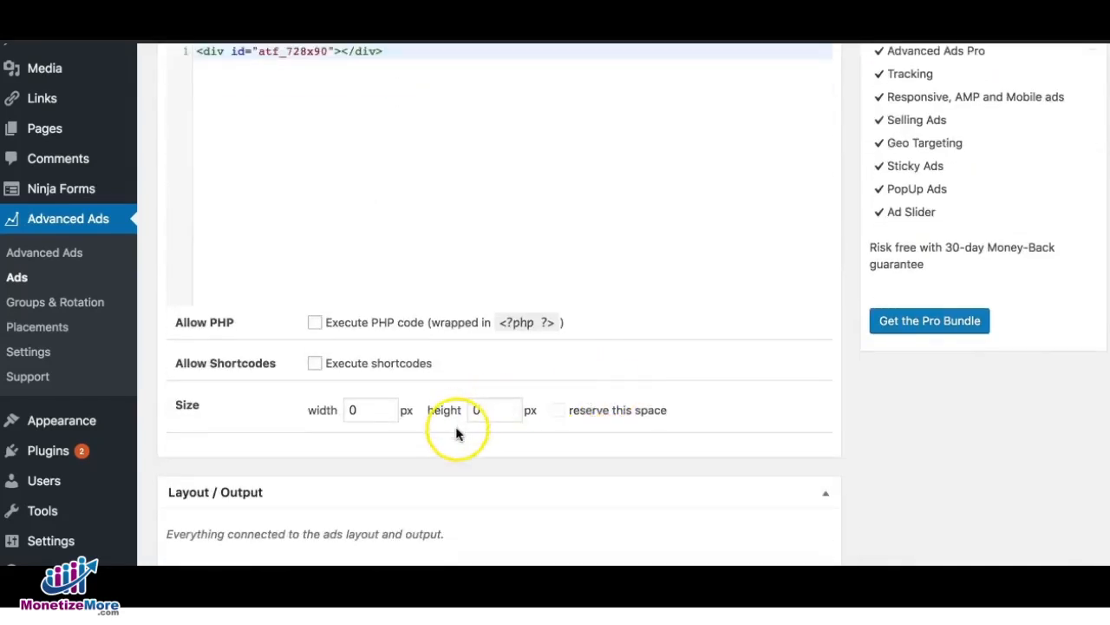
scroll(456, 426, down, 2)
click(478, 425)
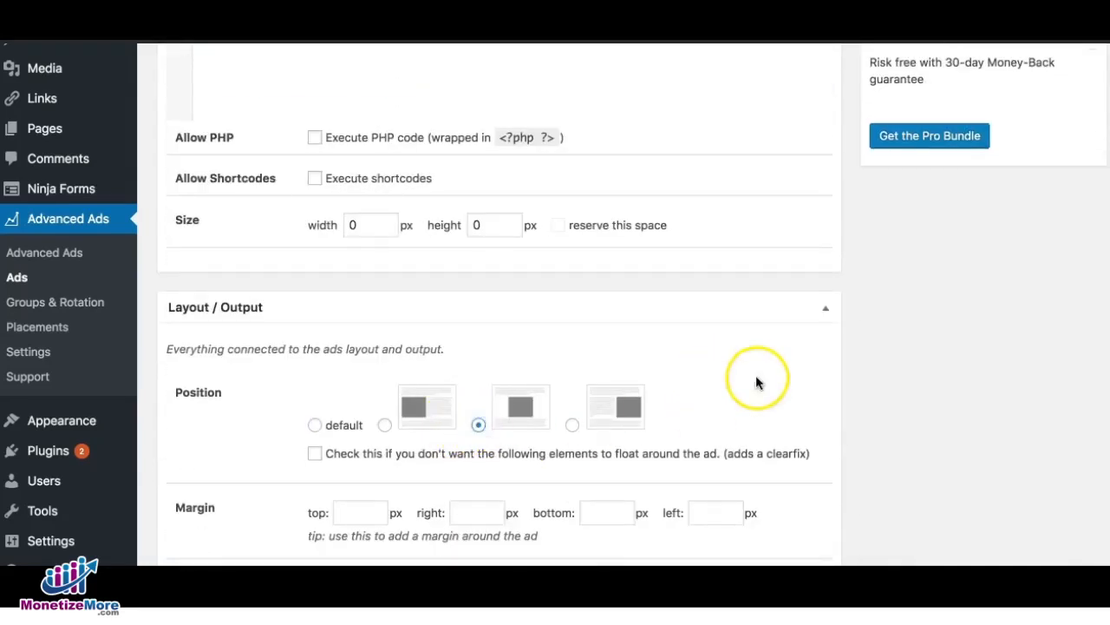
scroll(867, 364, up, 10)
click(1058, 382)
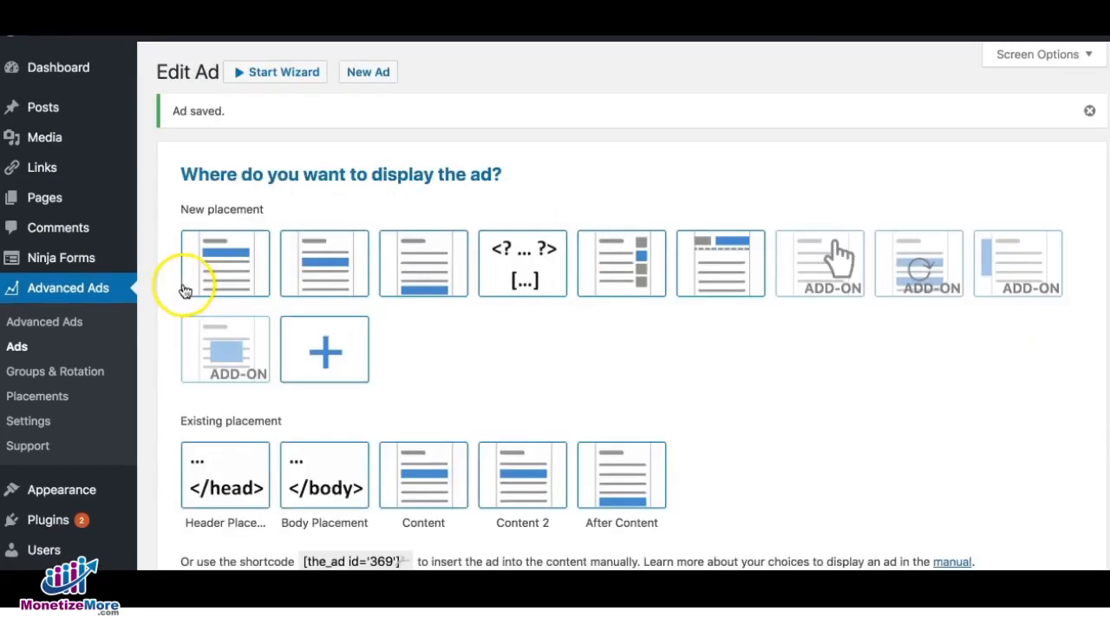
click(230, 270)
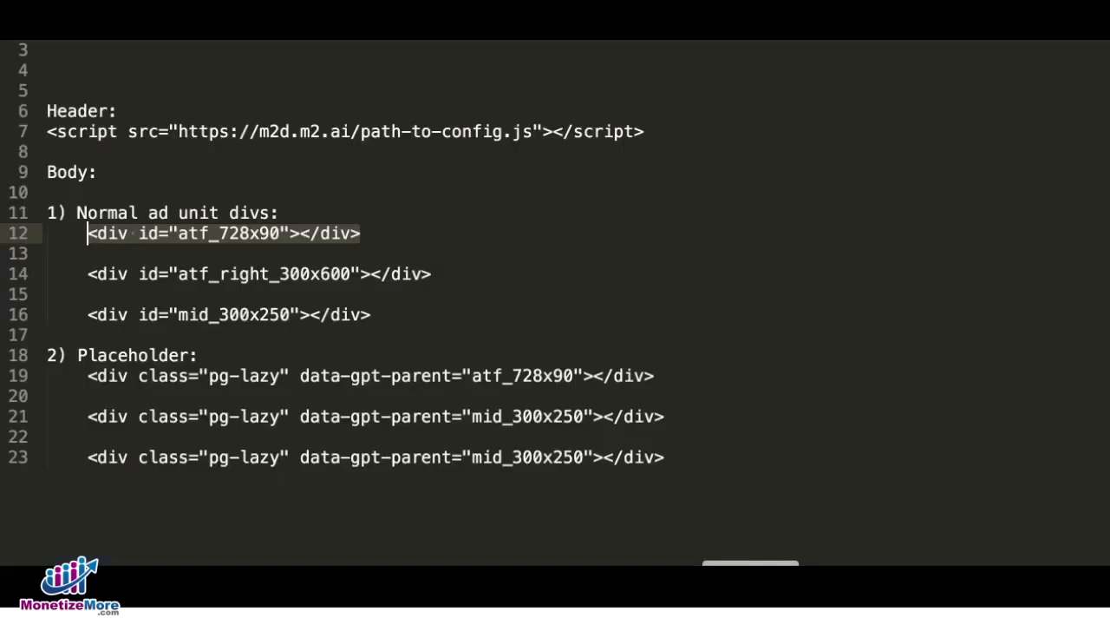
Step: Copy the atf_right_300x600 div from the text editor and create a new ad titled atf_right_300x600 with it as the code
drag(432, 274, 90, 276)
key(super+c)
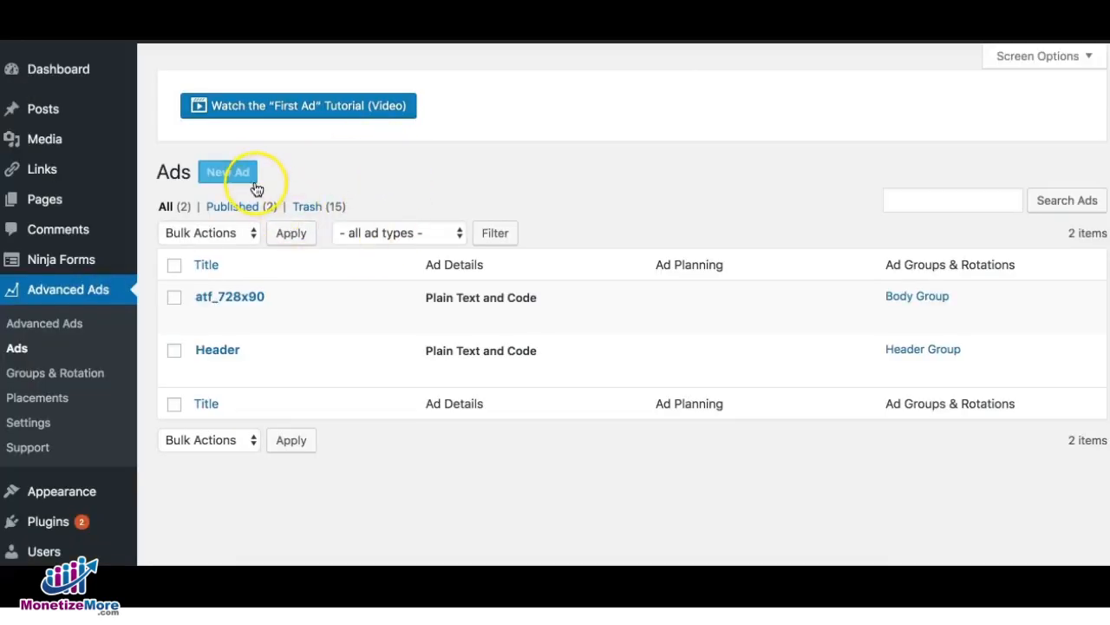
click(248, 173)
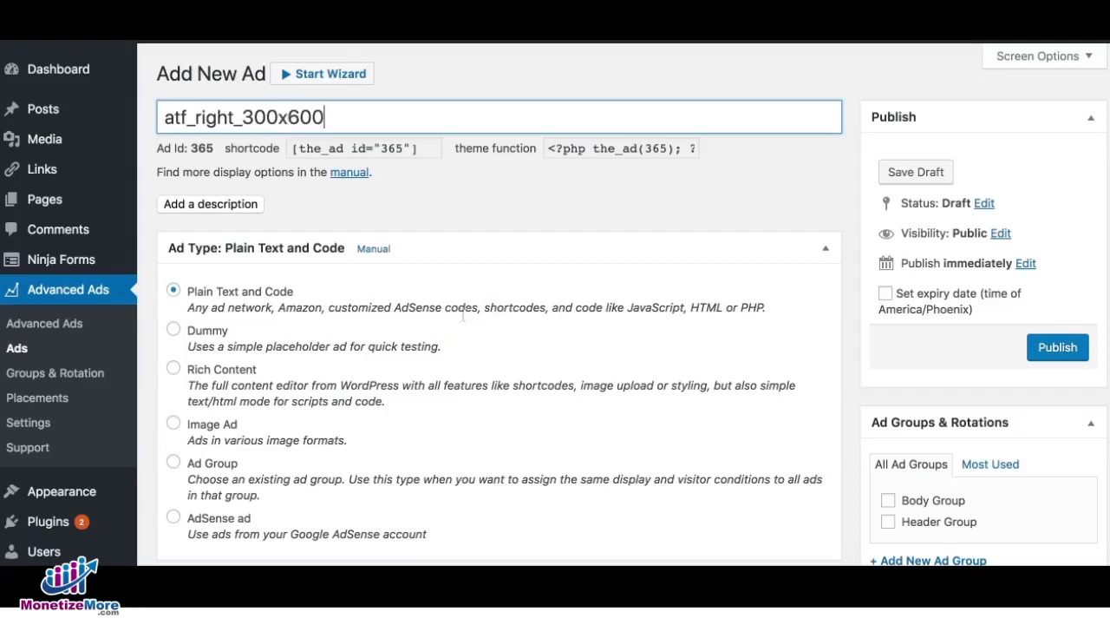
scroll(451, 447, down, 5)
click(282, 516)
key(super+v)
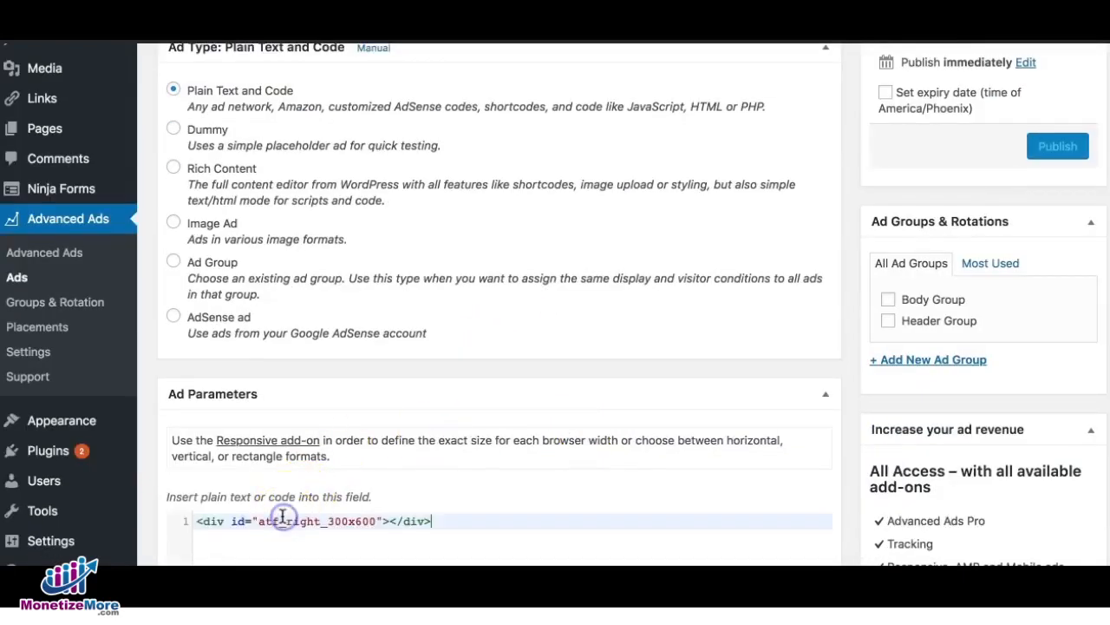
Step: Assign the atf_right_300x600 ad to Body Group and publish it
click(887, 299)
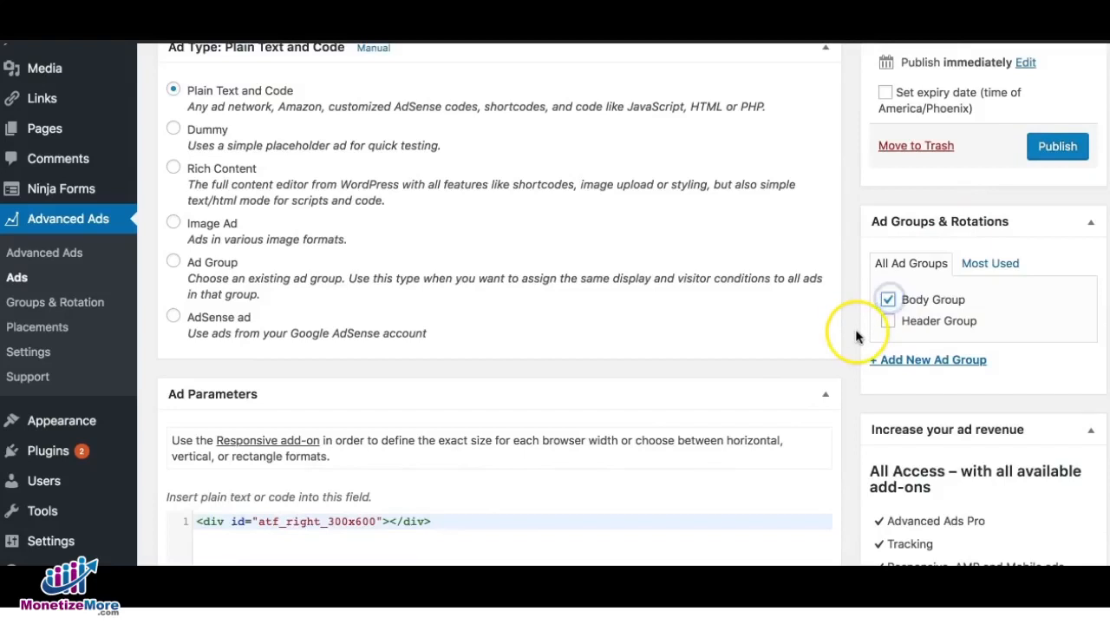
scroll(856, 337, down, 6)
scroll(827, 340, down, 3)
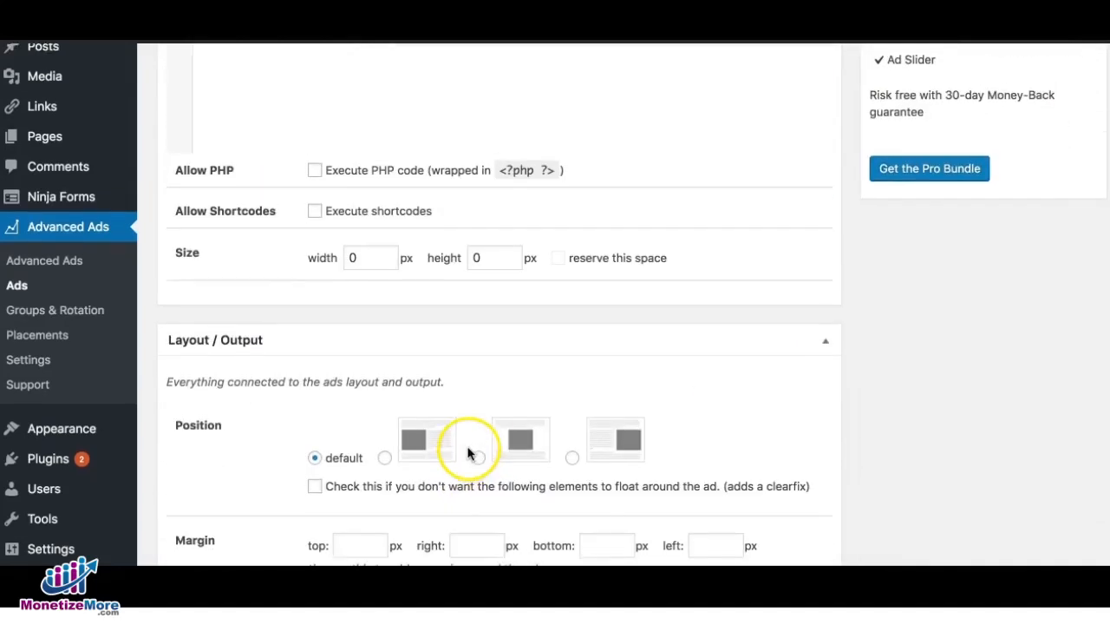
scroll(868, 382, up, 15)
click(1067, 349)
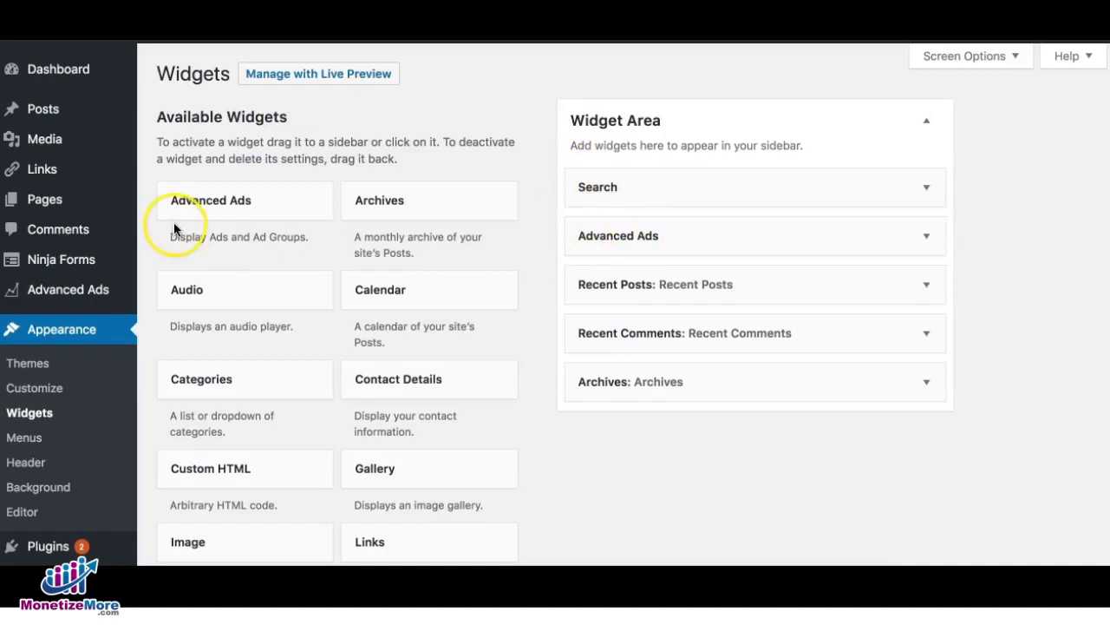
Step: Add an Advanced Ads widget to the Widget Area below Search, set it to show atf_right_300x600, and save it
drag(250, 218, 228, 205)
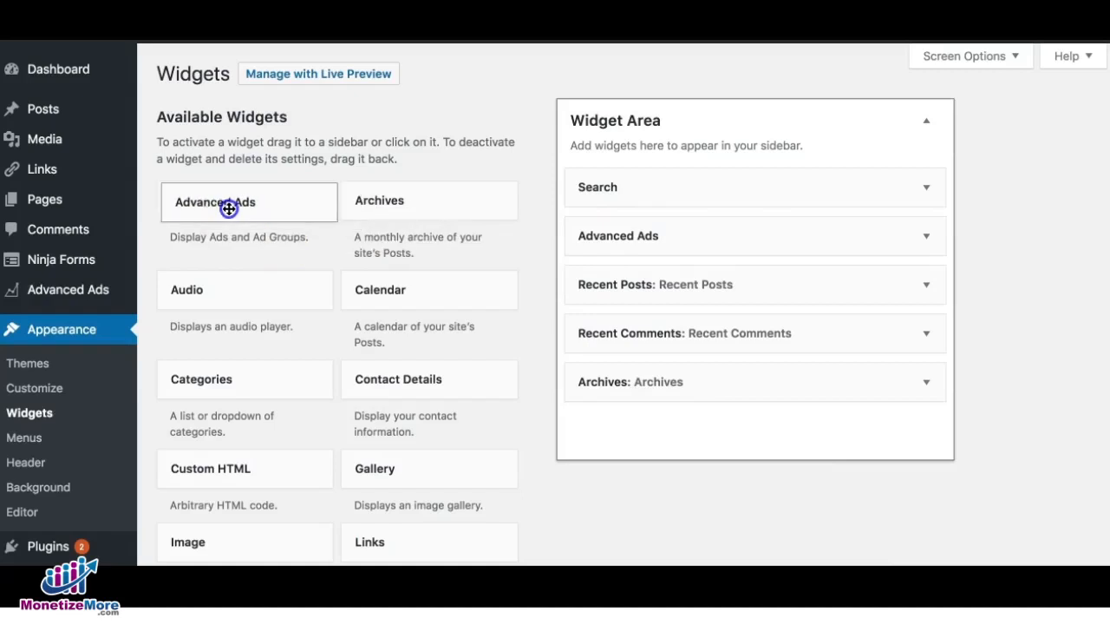
click(579, 222)
click(648, 297)
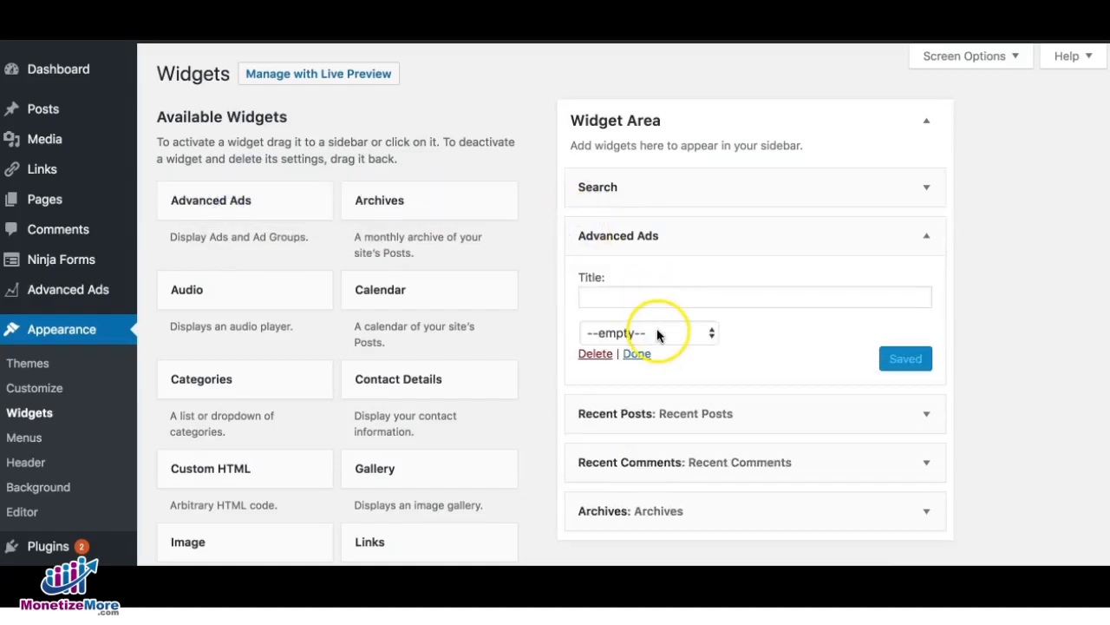
click(657, 333)
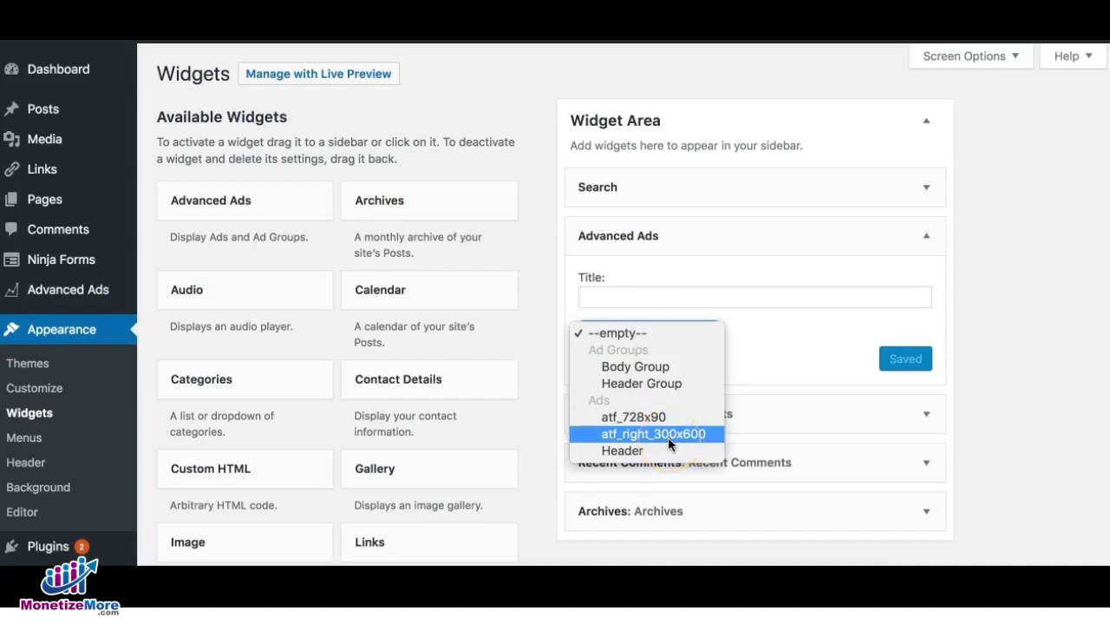
click(606, 441)
click(686, 434)
click(907, 365)
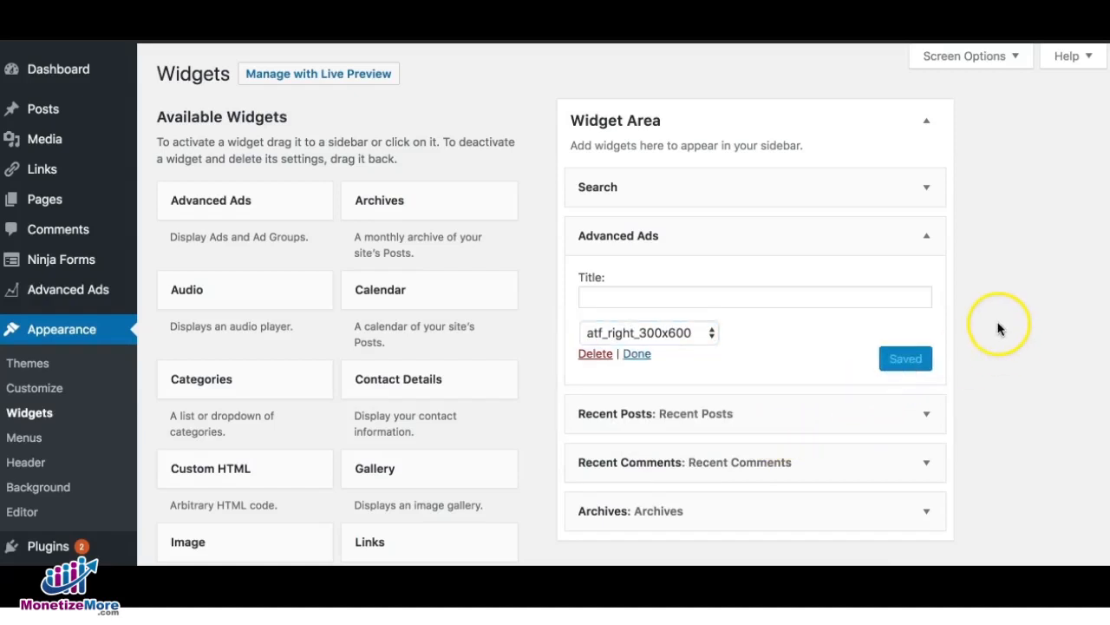
Step: Copy the mid_300x250 div from the normal ad unit divs and create a new ad titled mid_300x250 with it as the code
mouse_move(82, 291)
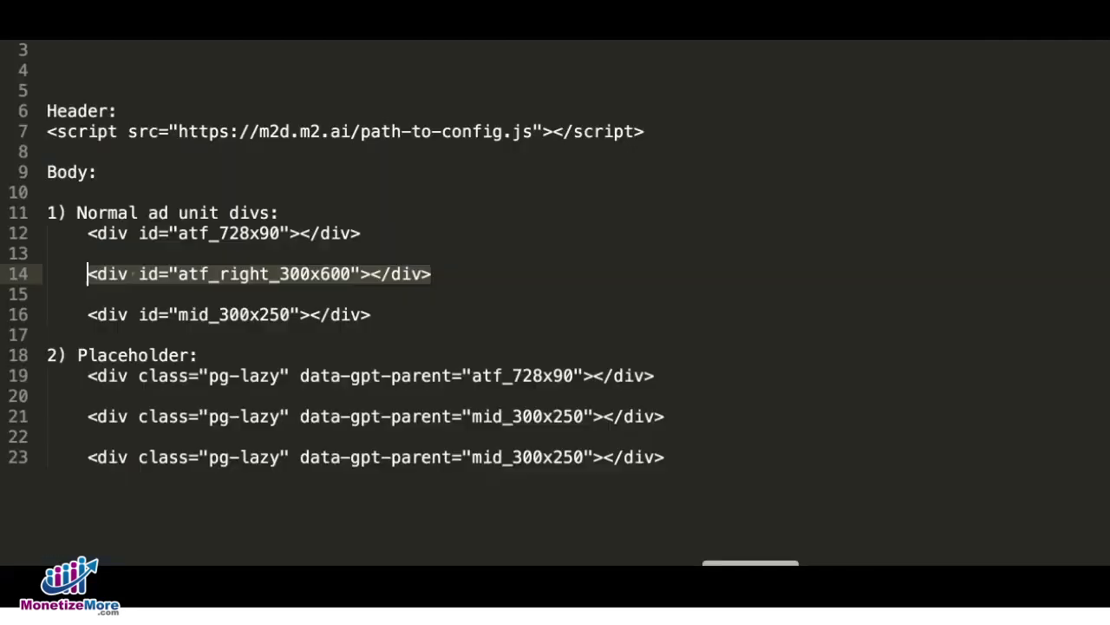
drag(399, 314, 90, 315)
key(ctrl+c)
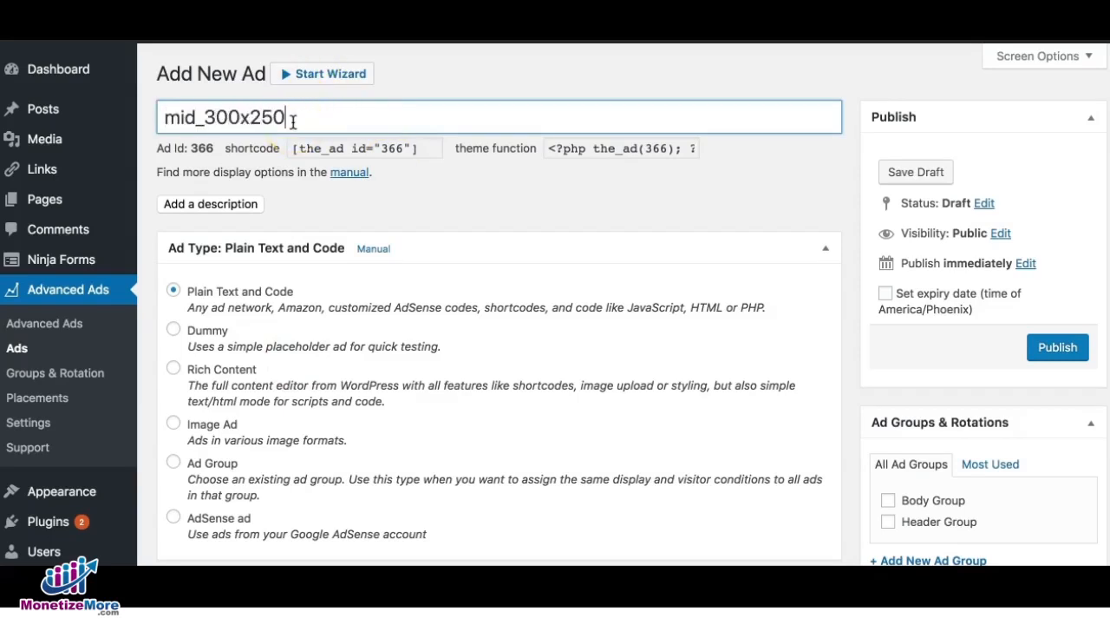
scroll(360, 309, down, 3)
click(289, 536)
key(ctrl+v)
scroll(466, 486, down, 2)
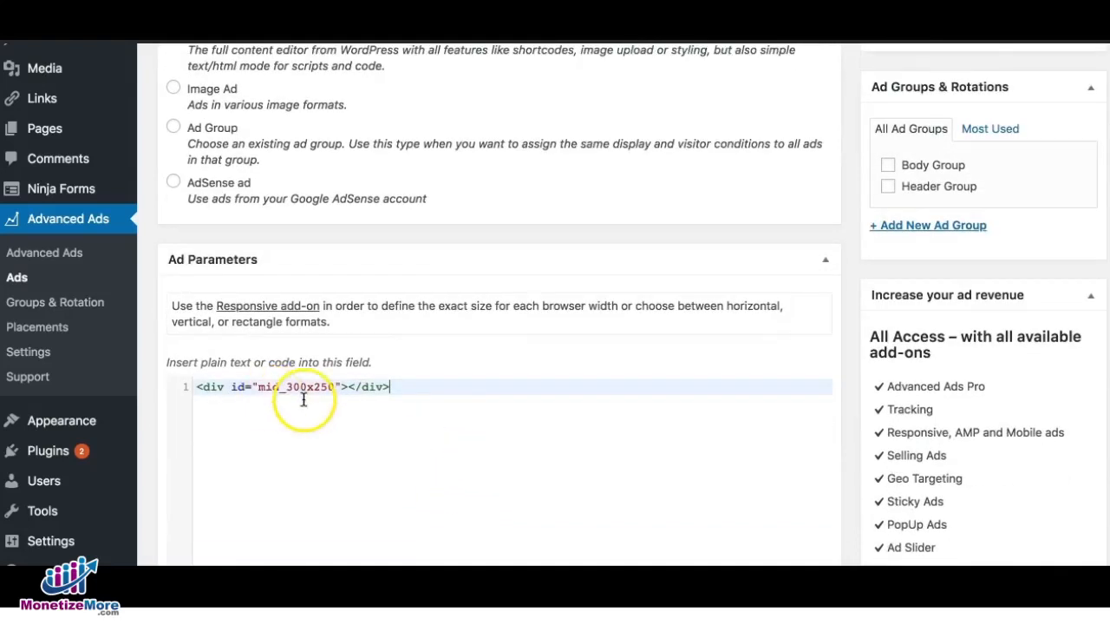
Step: Center the mid_300x250 ad's position, assign it to Body Group, and publish it
scroll(435, 402, down, 5)
click(476, 491)
scroll(717, 409, up, 7)
click(888, 193)
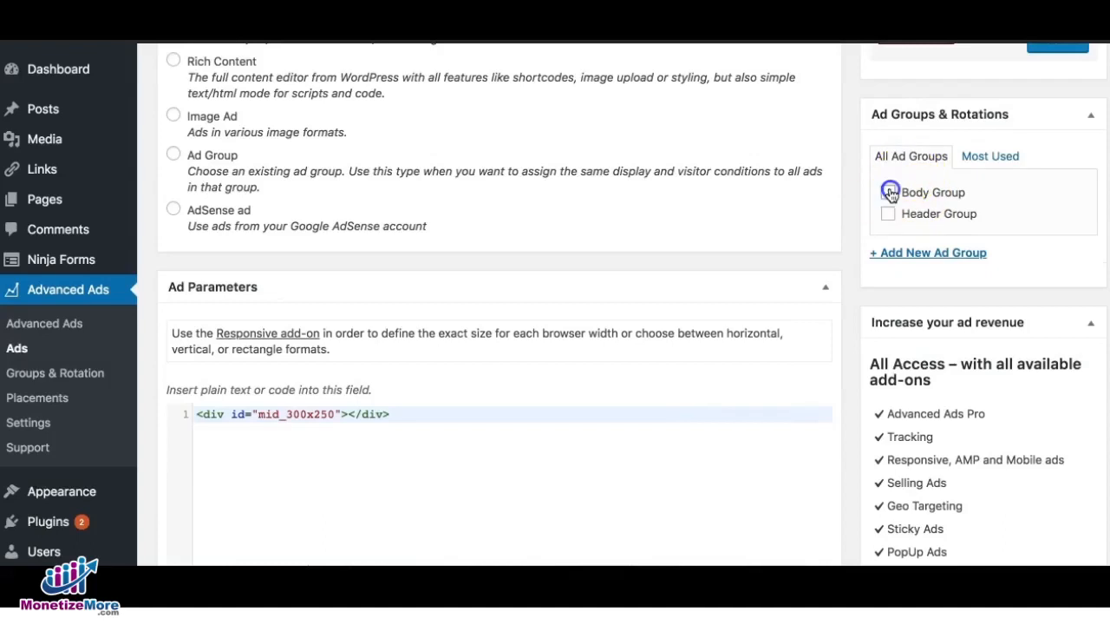
scroll(1037, 238, up, 2)
click(1058, 161)
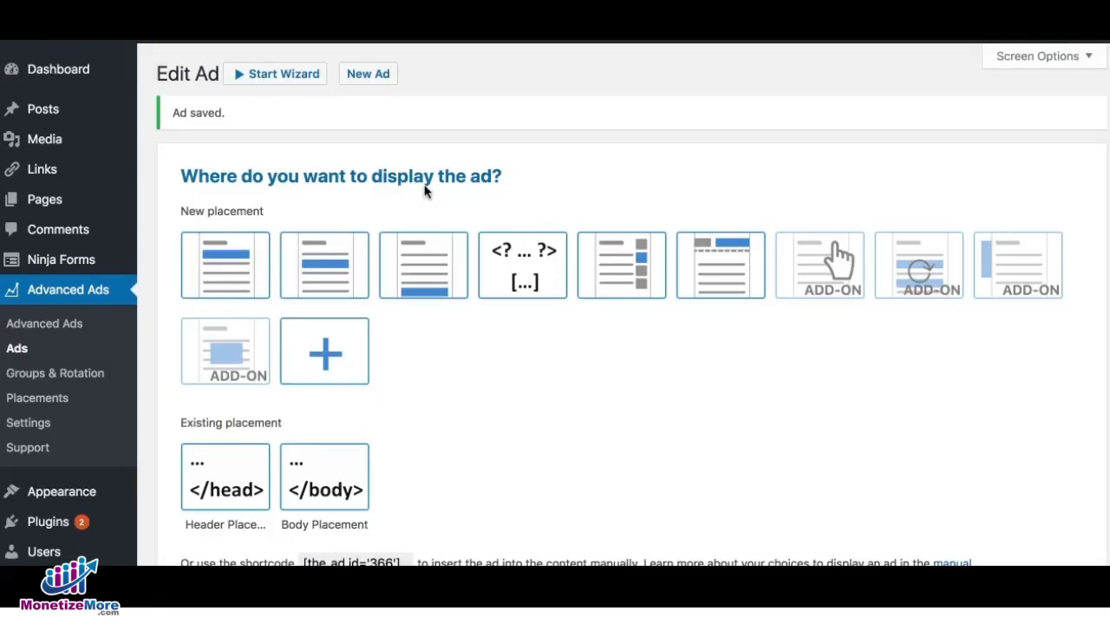
Step: Display the mid_300x250 ad through a new Content placement after paragraph 3
click(309, 276)
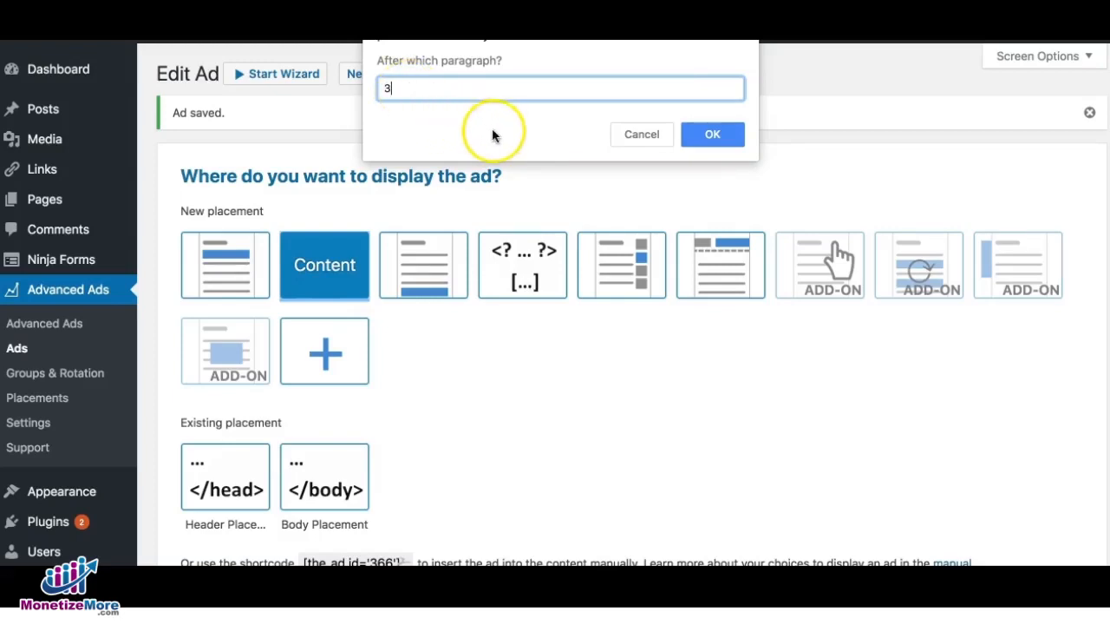
click(733, 136)
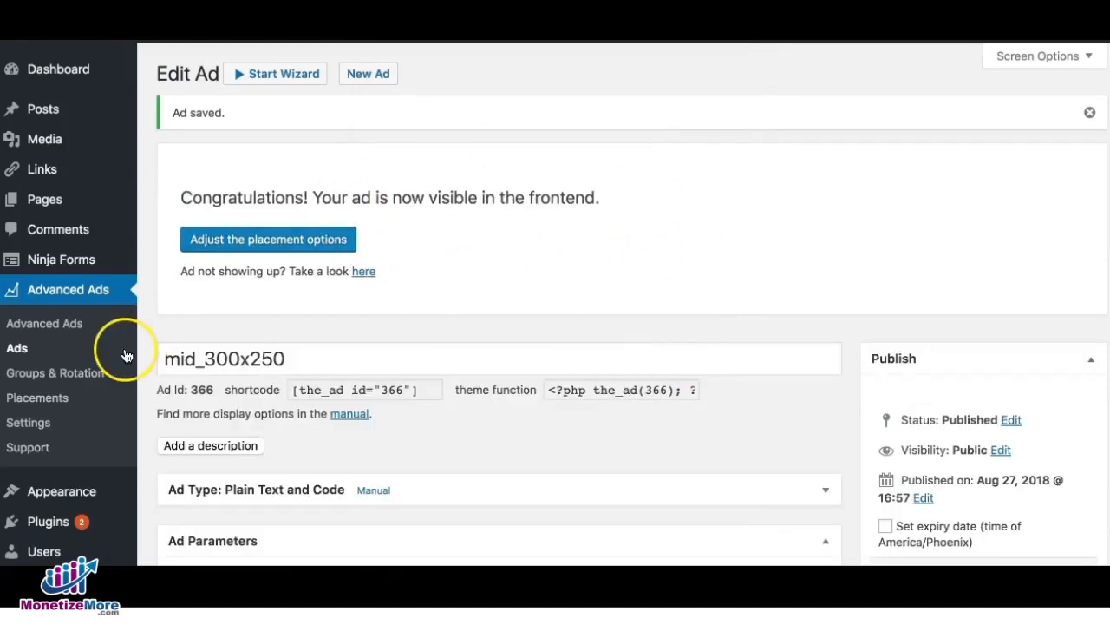
scroll(565, 339, down, 5)
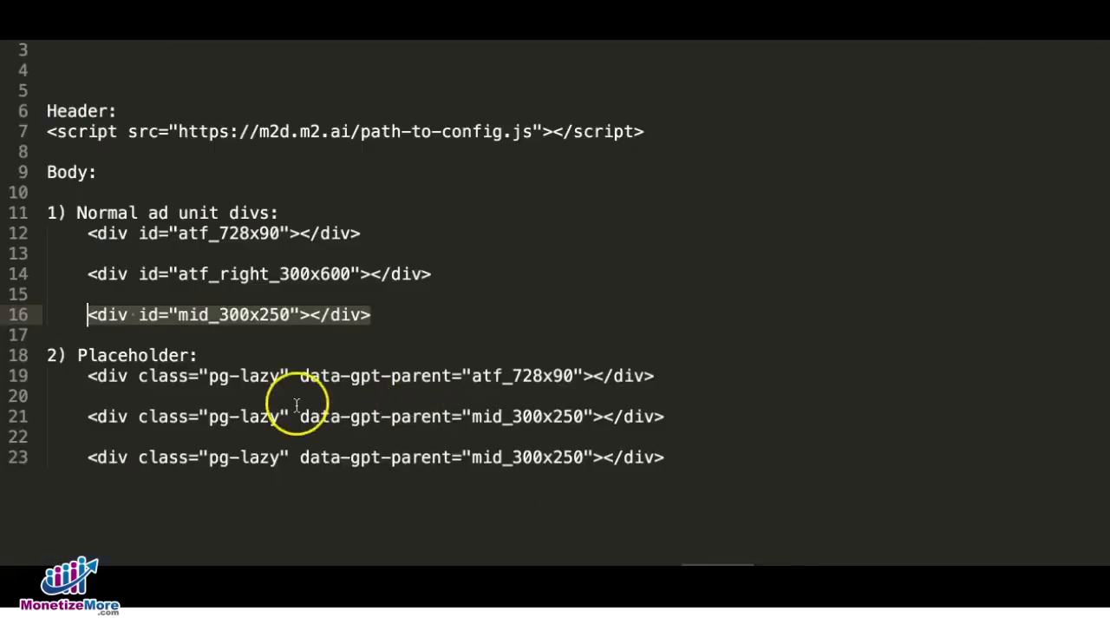
Step: Examine the pg-lazy class and data-gpt-parent value of the first placeholder div in the text editor
click(212, 356)
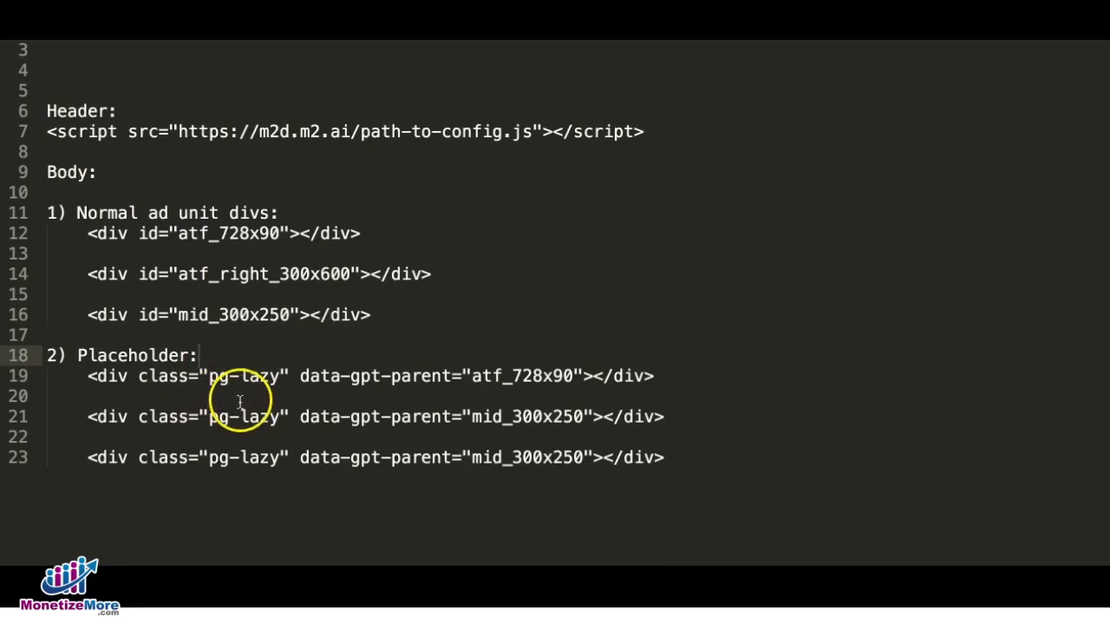
click(261, 379)
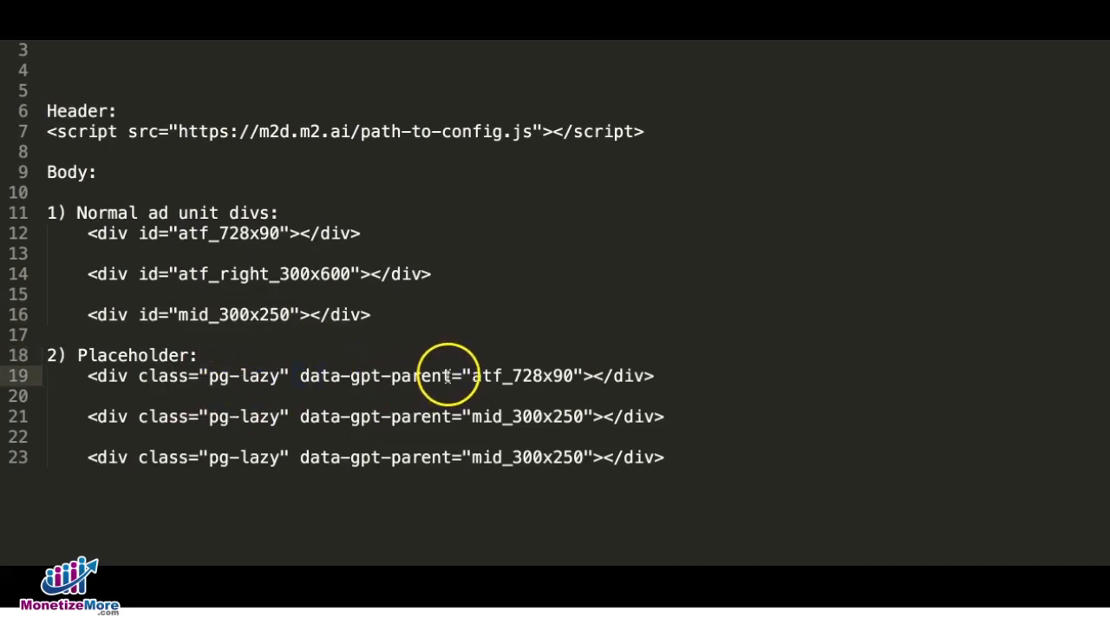
drag(454, 376, 329, 376)
drag(468, 376, 574, 375)
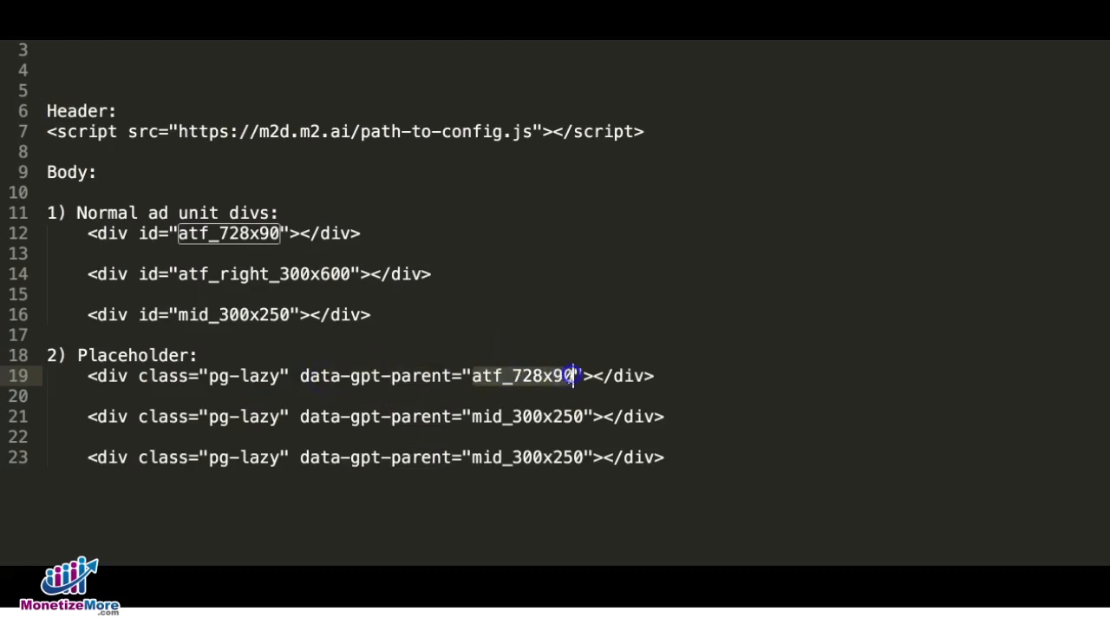
click(676, 372)
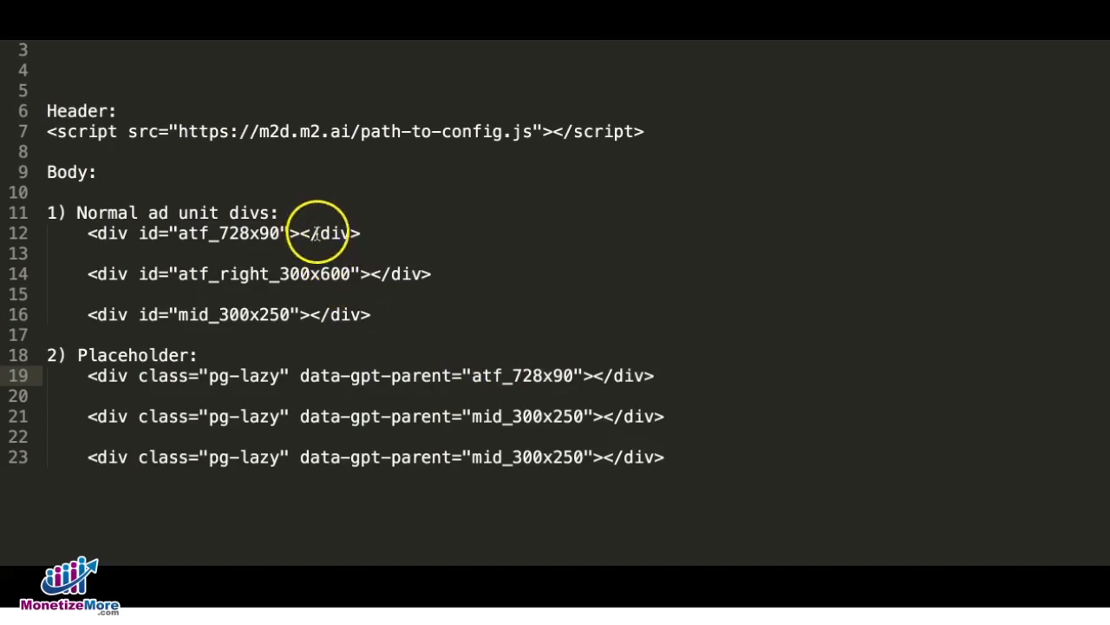
Step: Copy the atf_728x90 placeholder div from the text editor and create a new ad titled lazy1 with it as the code
drag(654, 375, 106, 375)
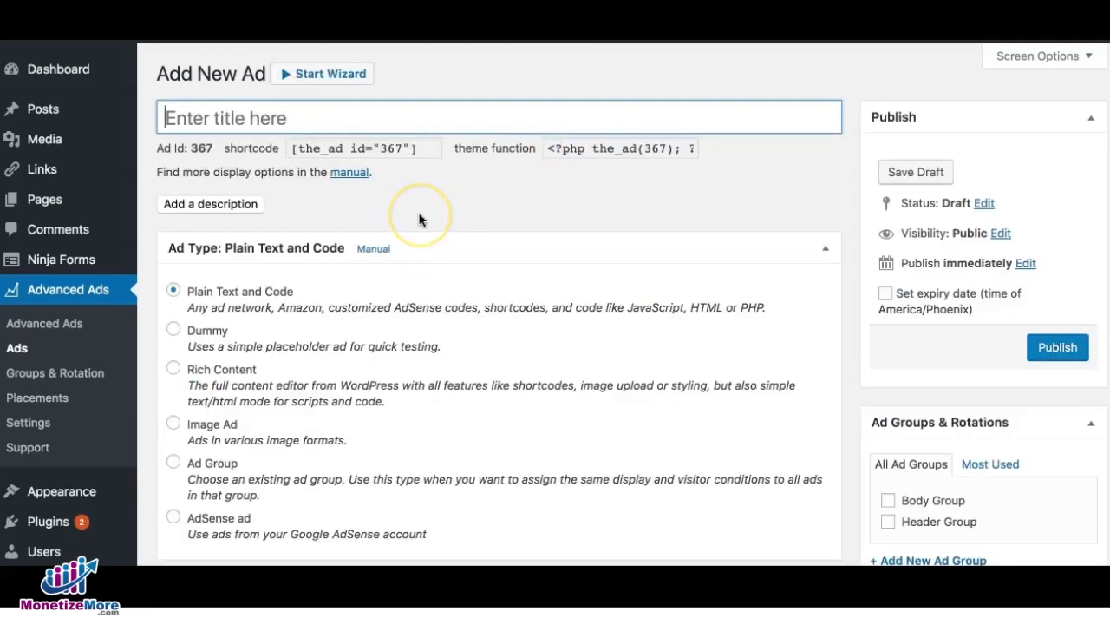
text(lazy1)
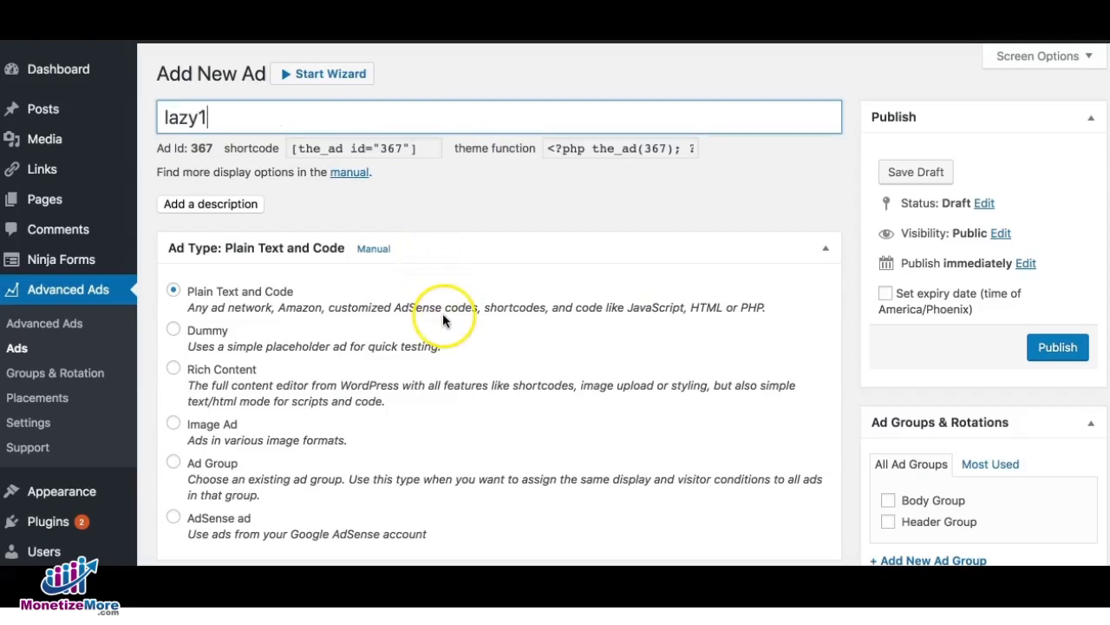
scroll(442, 319, down, 2)
scroll(459, 346, up, 2)
scroll(459, 346, down, 6)
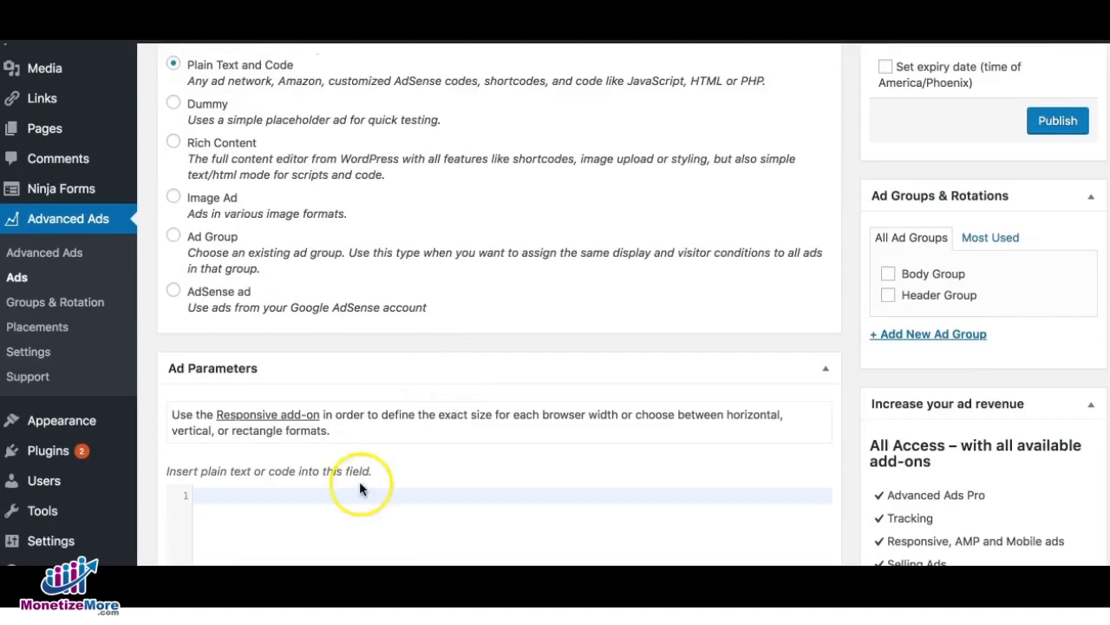
text(<div class="pg-lazy" data-gpt-parent="atf_728x90"></div>)
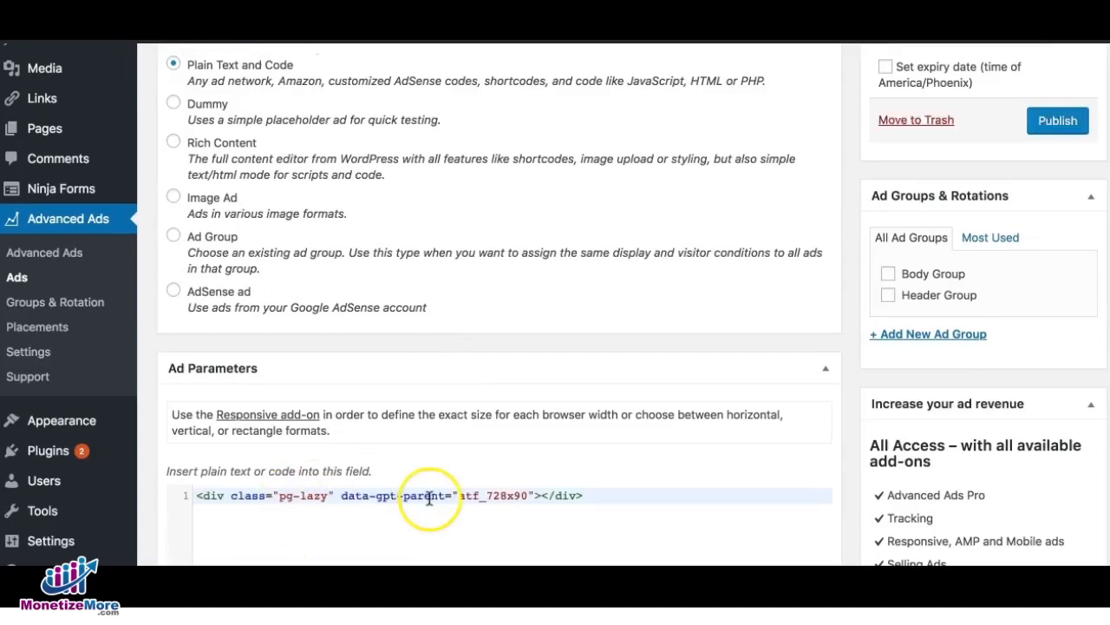
Step: Publish the lazy1 ad in Body Group and display it through a new Content placement after paragraph 8
click(890, 275)
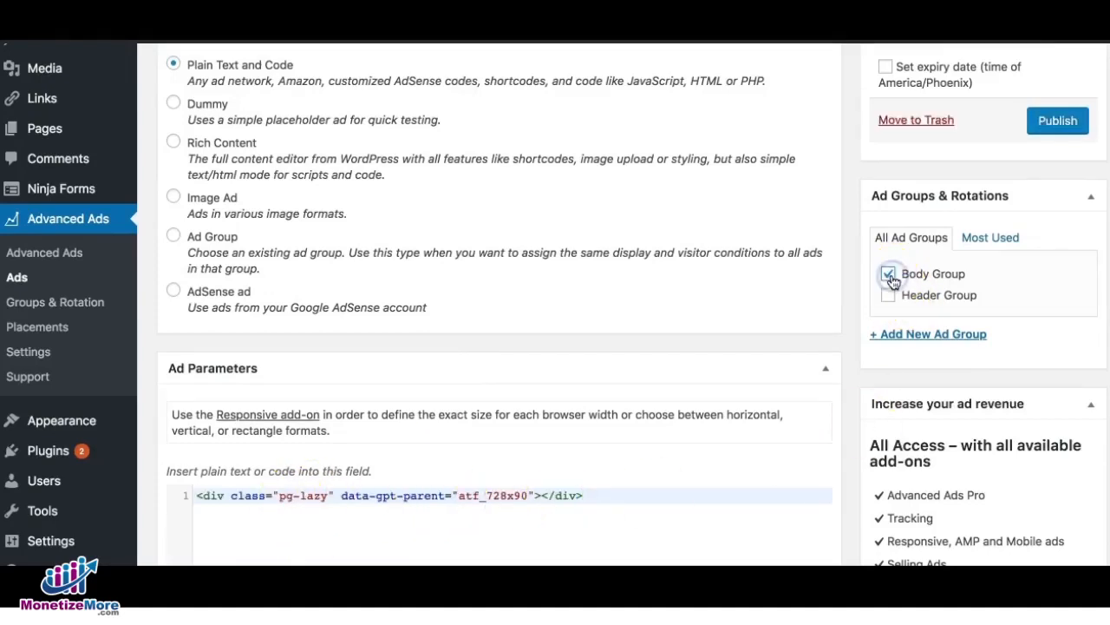
scroll(701, 334, down, 8)
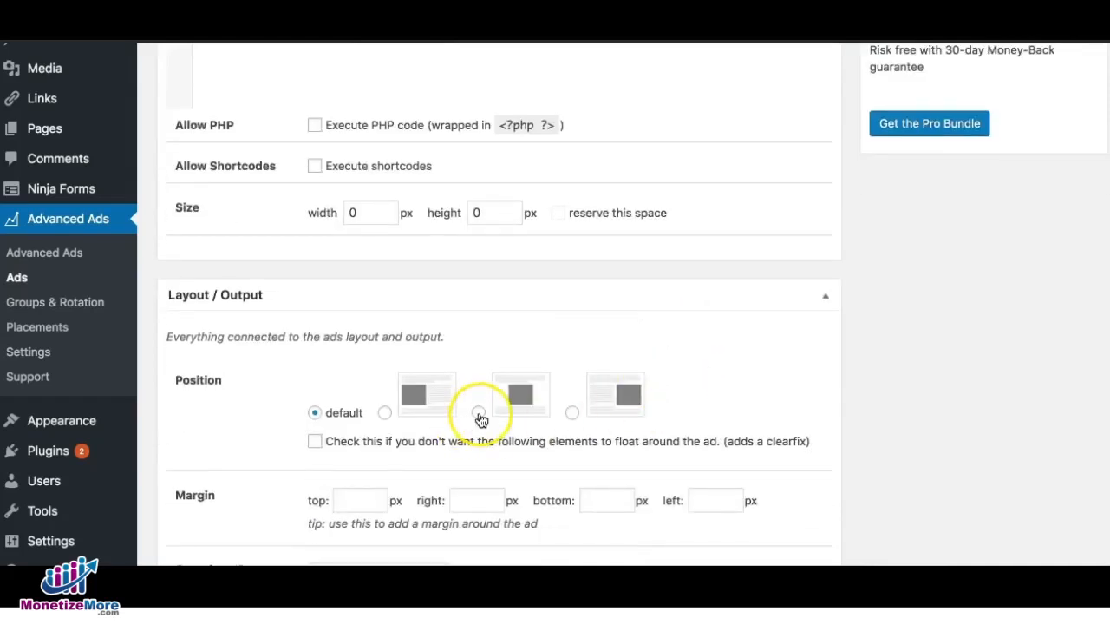
scroll(859, 354, up, 10)
click(1069, 318)
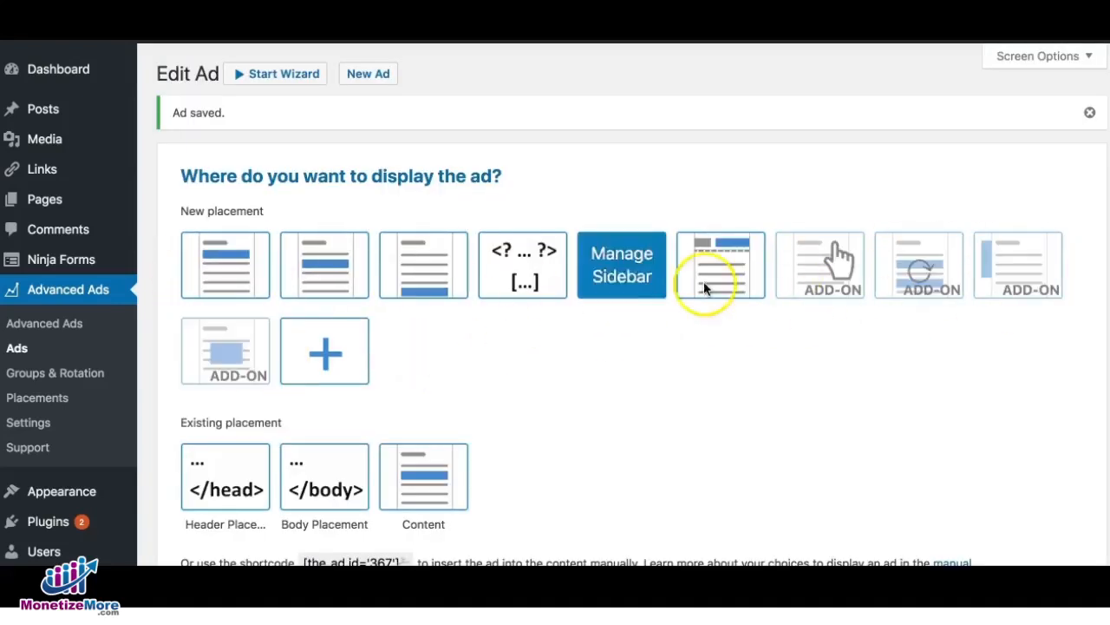
click(319, 260)
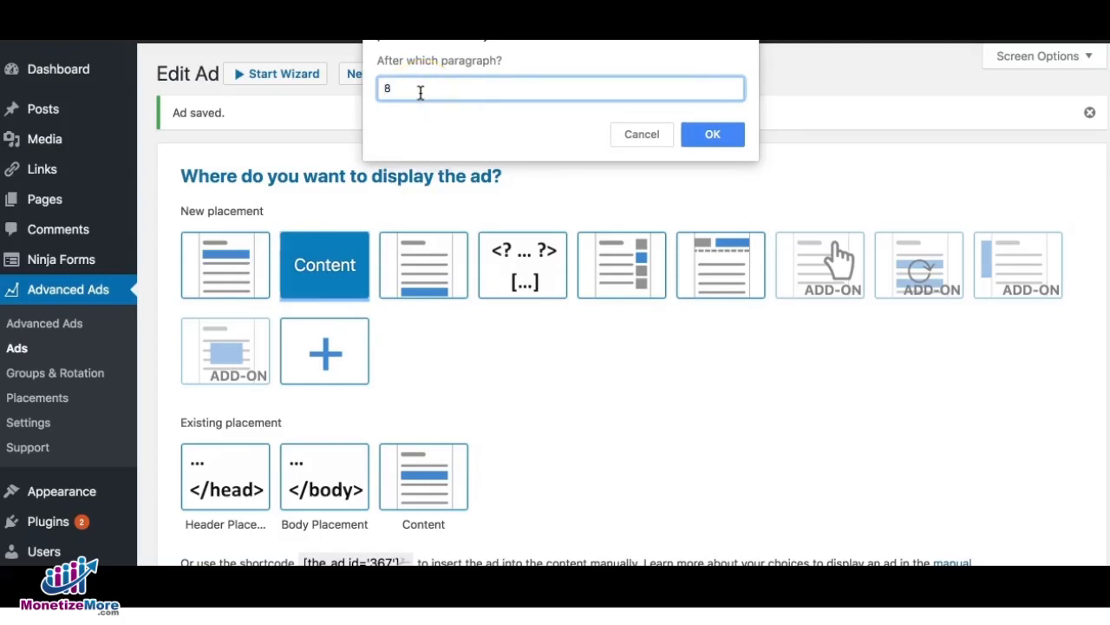
click(713, 135)
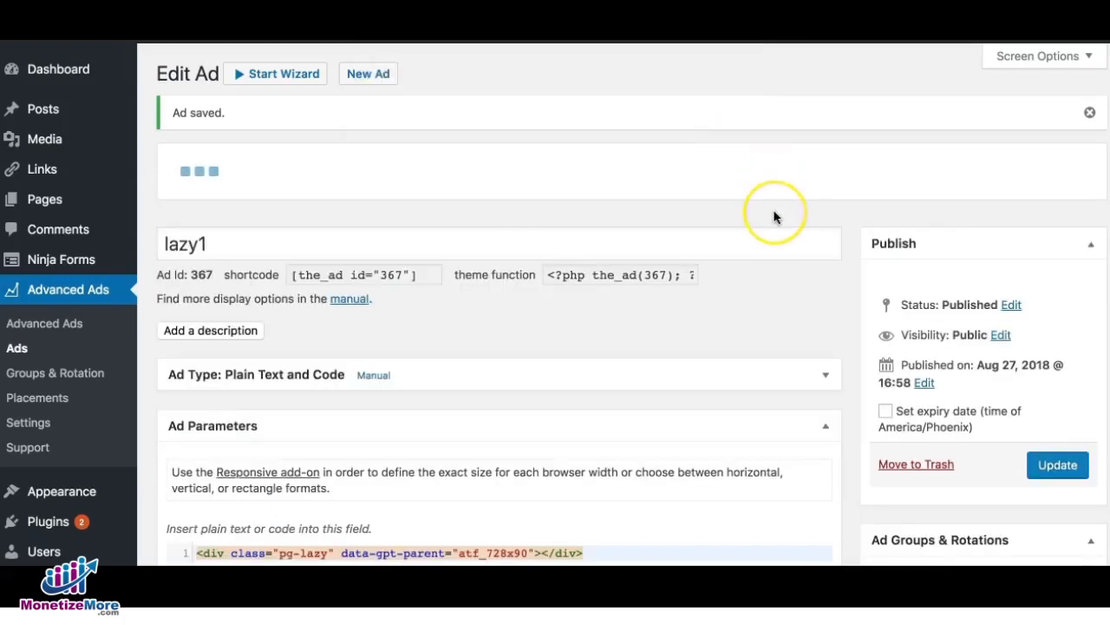
Step: Switch to the text editor and copy the first mid_300x250 placeholder div under Placeholder
scroll(775, 218, down, 3)
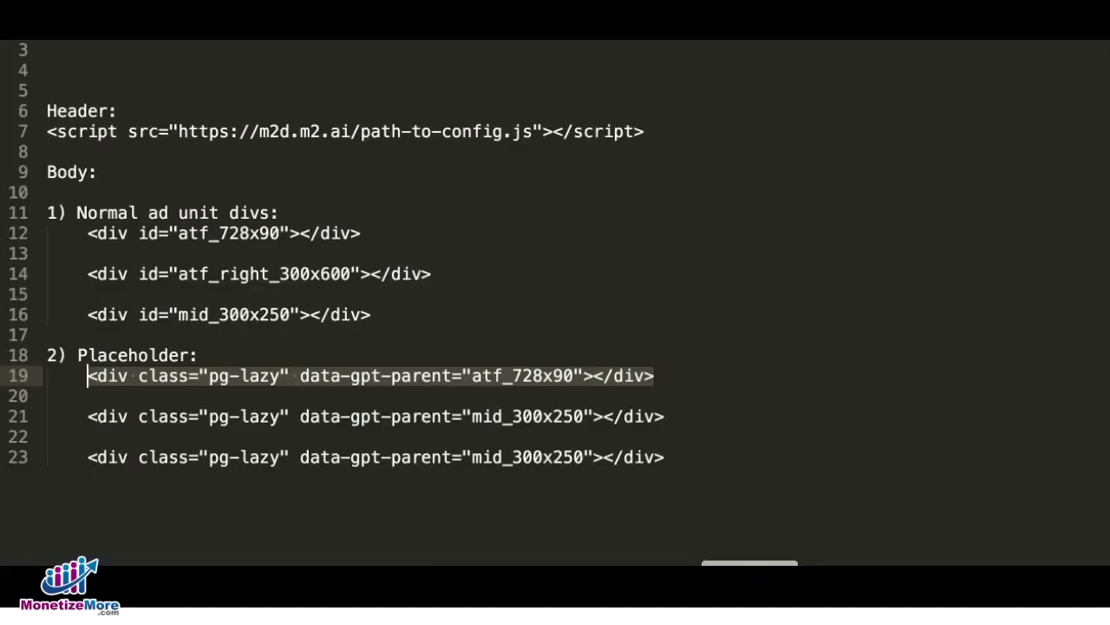
click(532, 416)
drag(369, 423, 89, 423)
key(super+c)
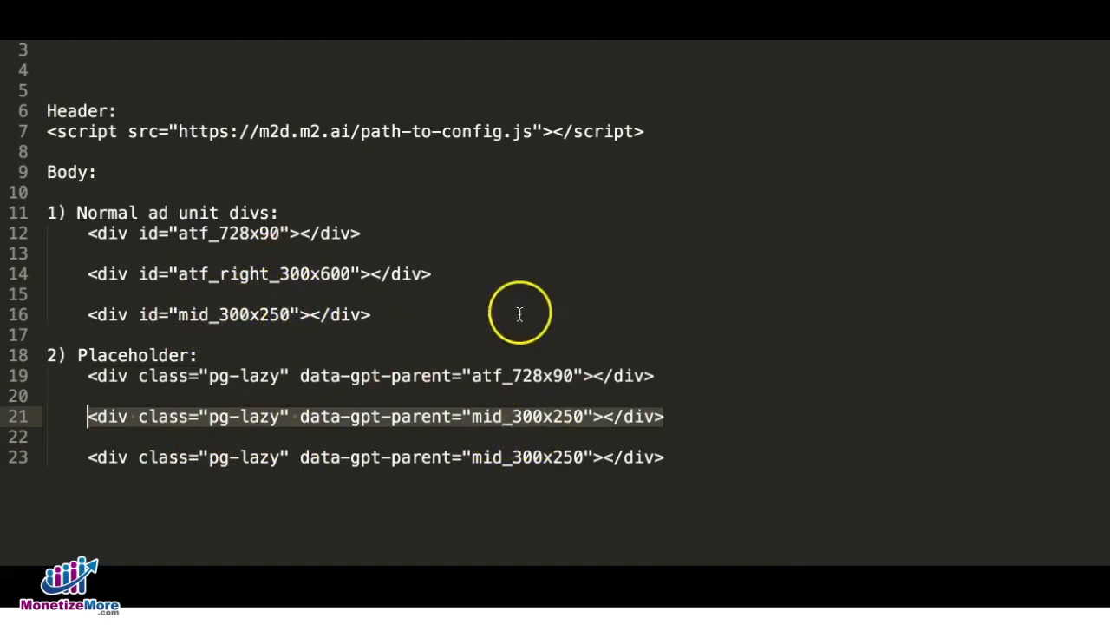
Step: Return to Advanced Ads and create a new ad titled lazy2 with the copied mid_300x250 placeholder div as its code
key(alt+Tab)
click(235, 73)
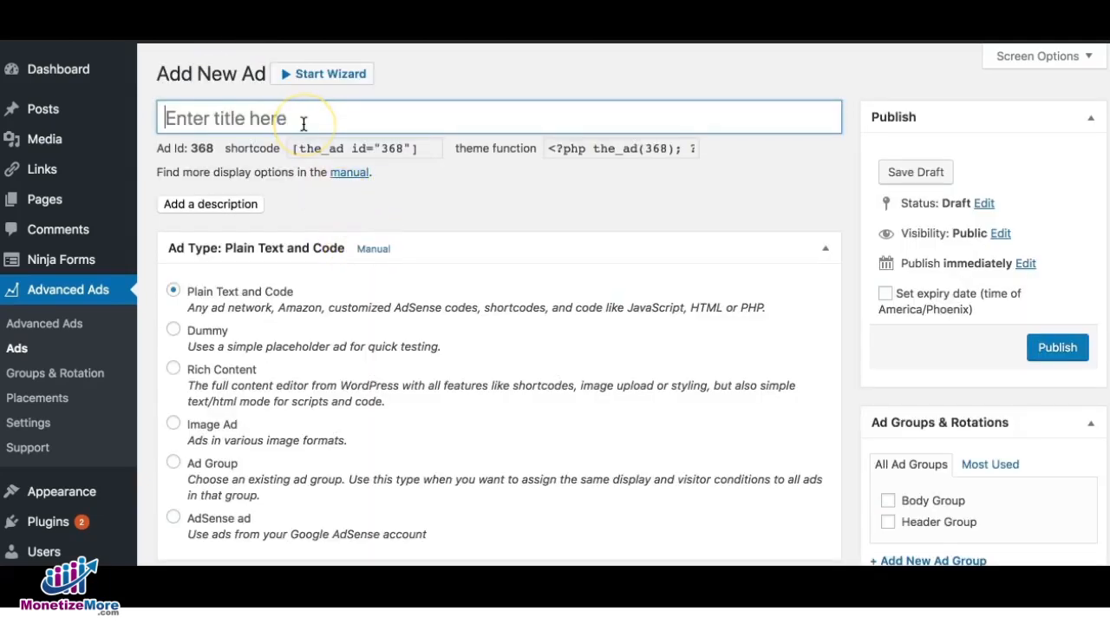
text(lazy2)
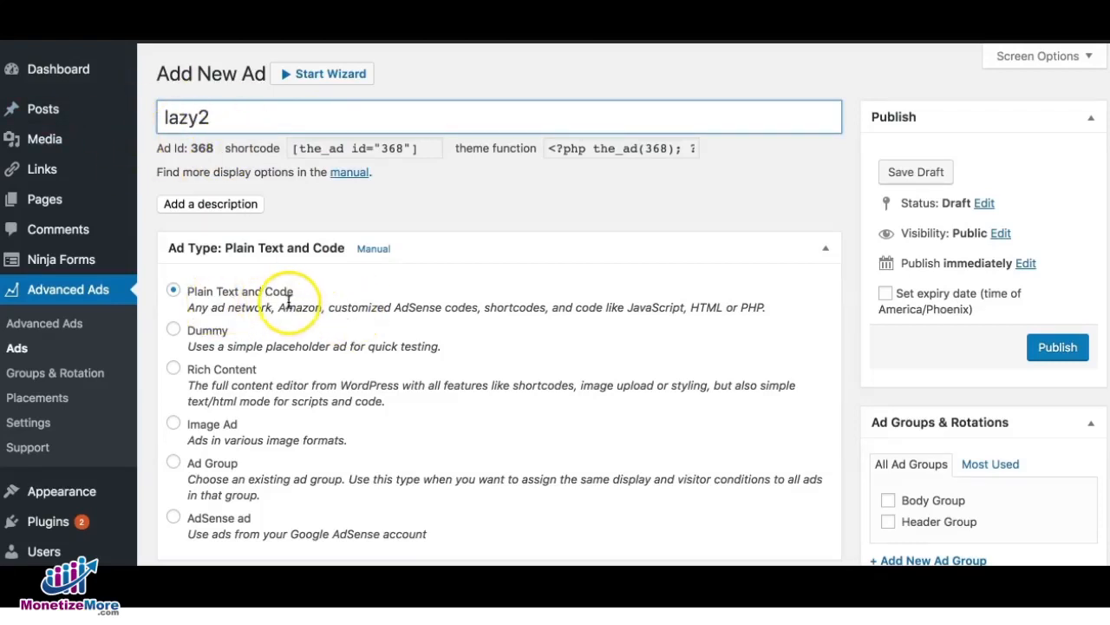
scroll(278, 390, down, 5)
click(292, 457)
key(super+v)
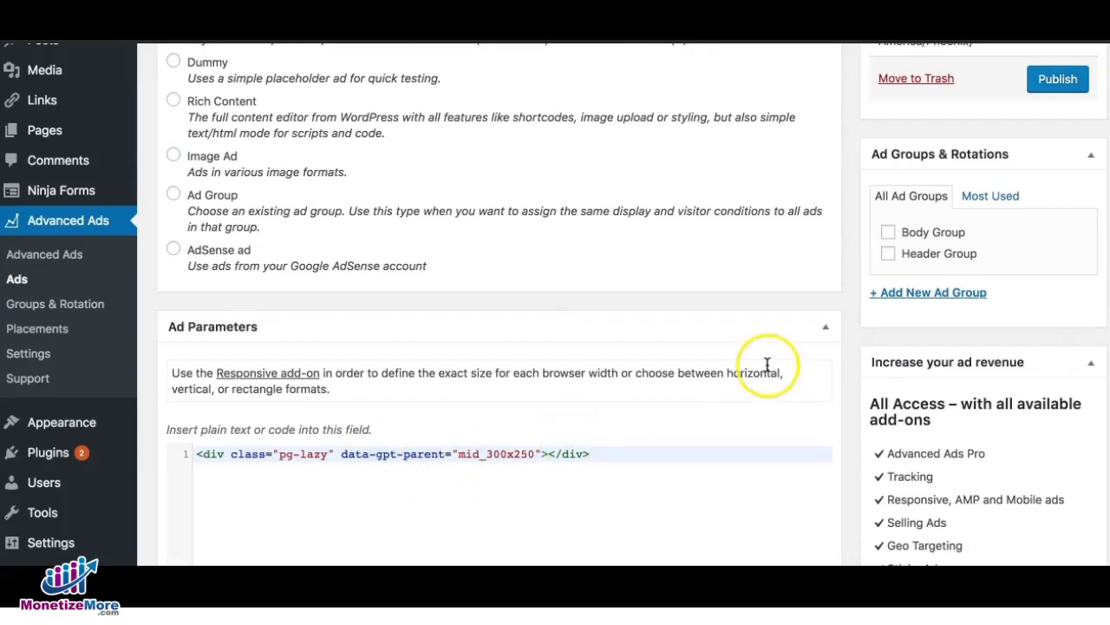
Step: Assign the lazy2 ad to Body Group, publish it, and display it through a new placement after the content
click(888, 232)
click(1058, 85)
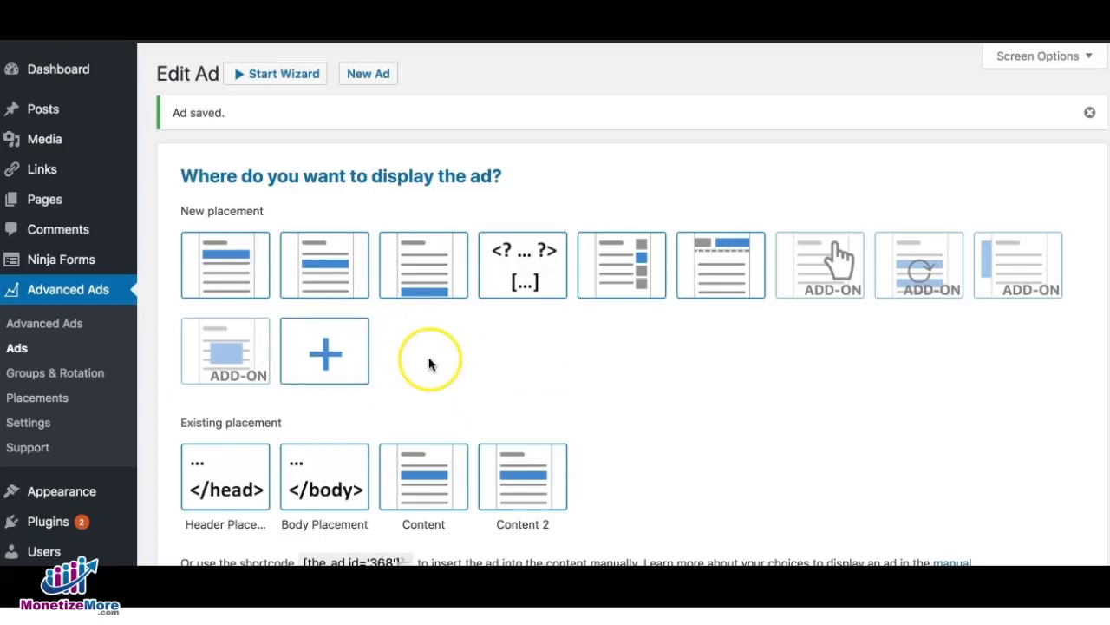
click(425, 276)
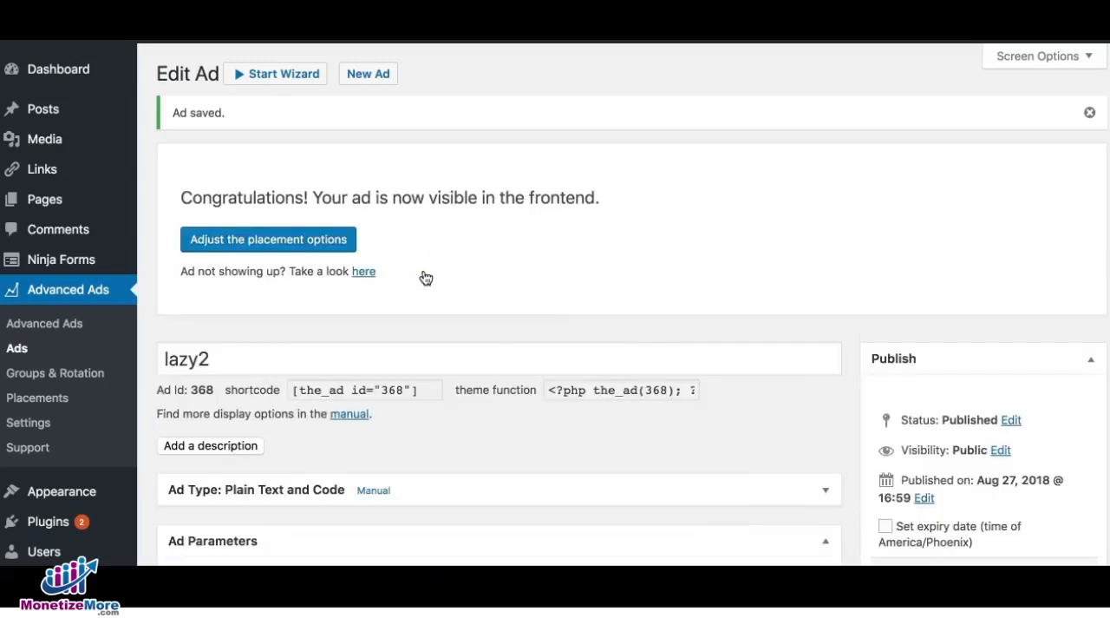
Step: Review the list of all ads and their assigned groups
click(24, 349)
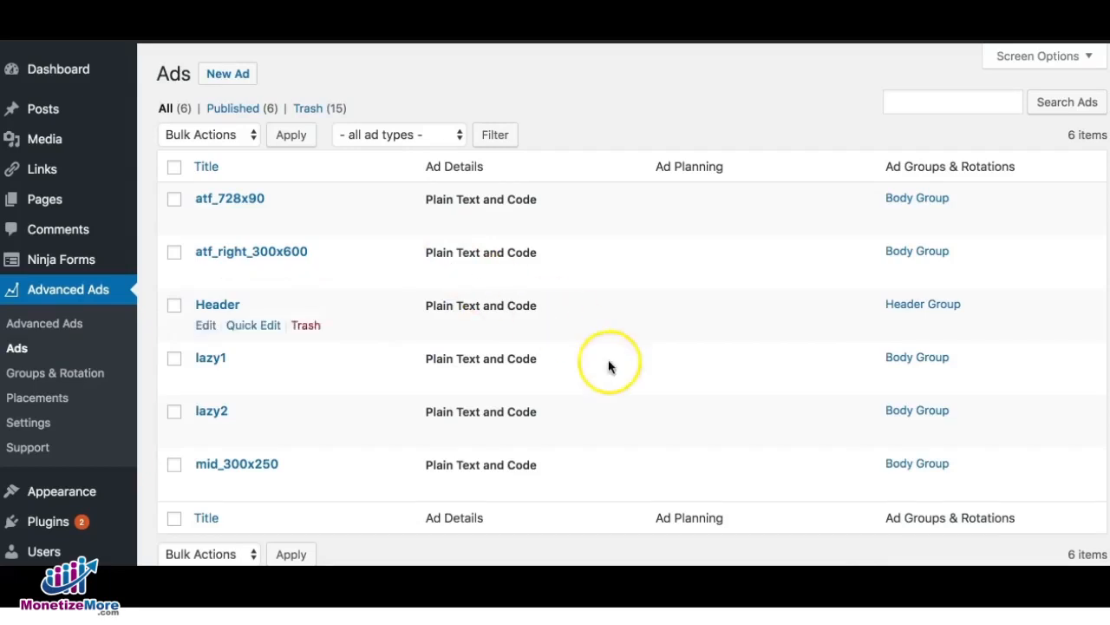
click(643, 478)
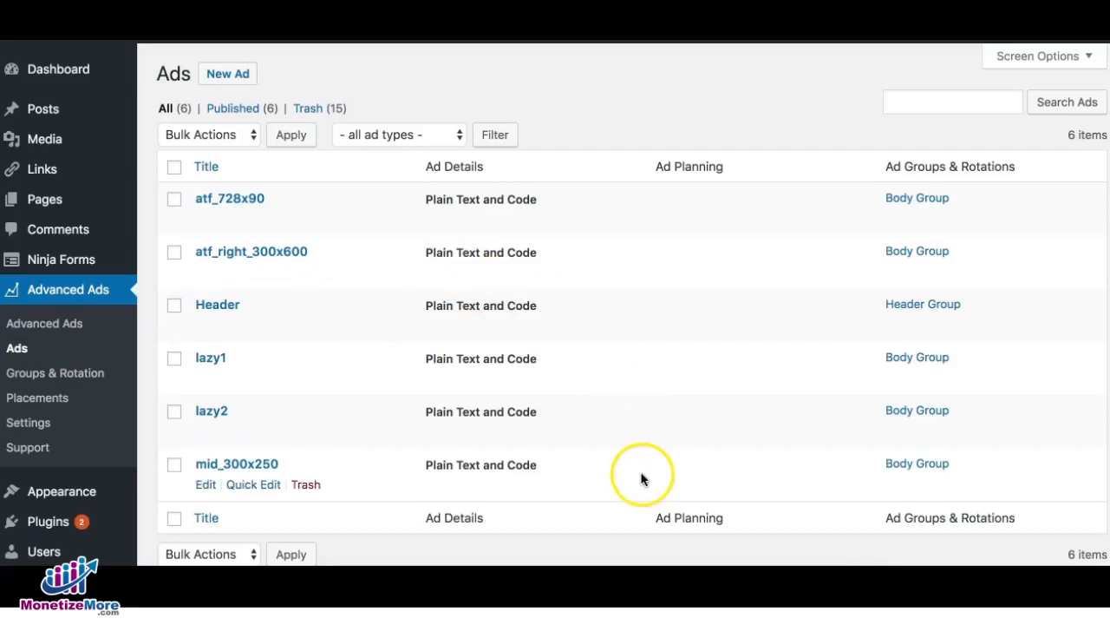
click(508, 506)
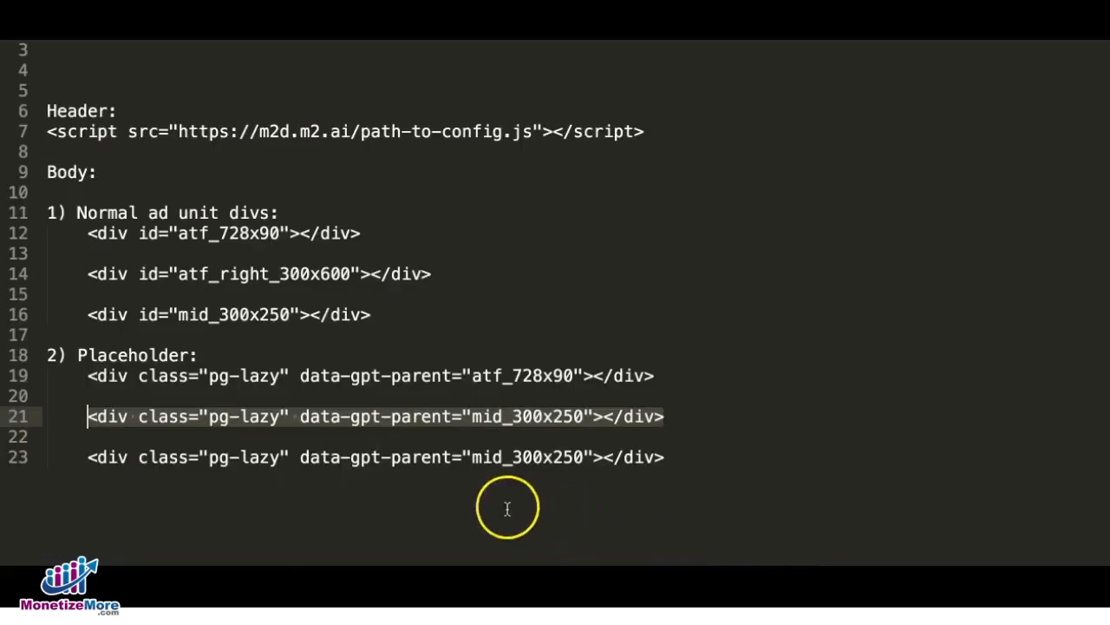
Step: Examine the last placeholder div and its mid_300x250 parent value in the text editor
click(347, 459)
click(661, 457)
drag(661, 456, 84, 457)
click(257, 456)
click(419, 455)
drag(471, 457, 573, 456)
click(366, 291)
click(389, 236)
click(410, 258)
click(405, 298)
click(374, 338)
click(190, 546)
click(329, 322)
click(286, 358)
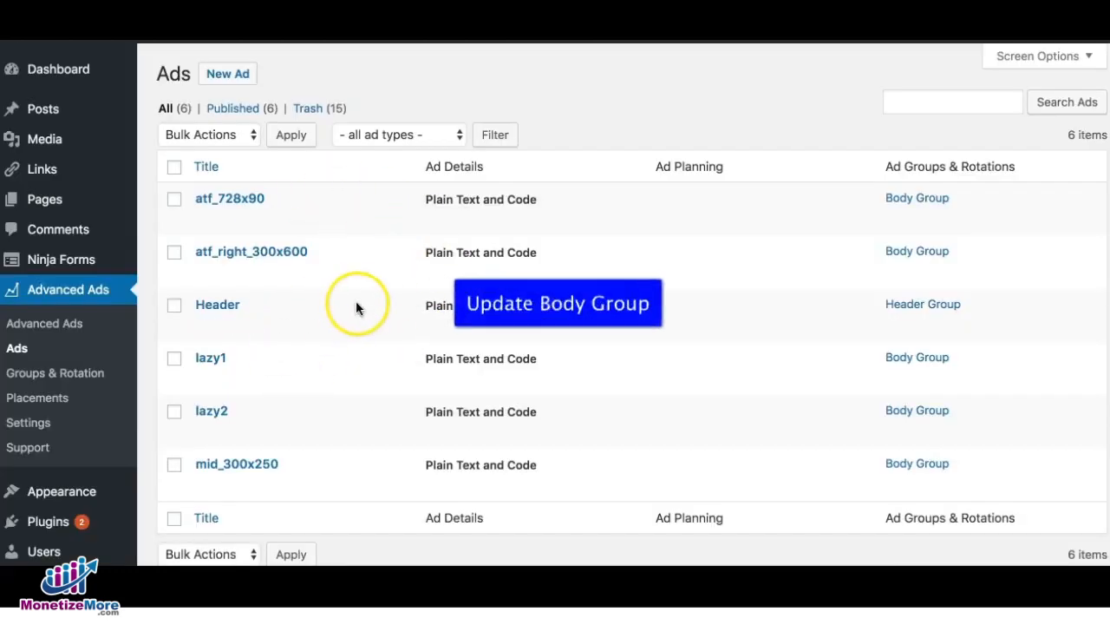
Step: Edit Body Group to use the Ordered ads type with all ads visible at the same time
click(47, 372)
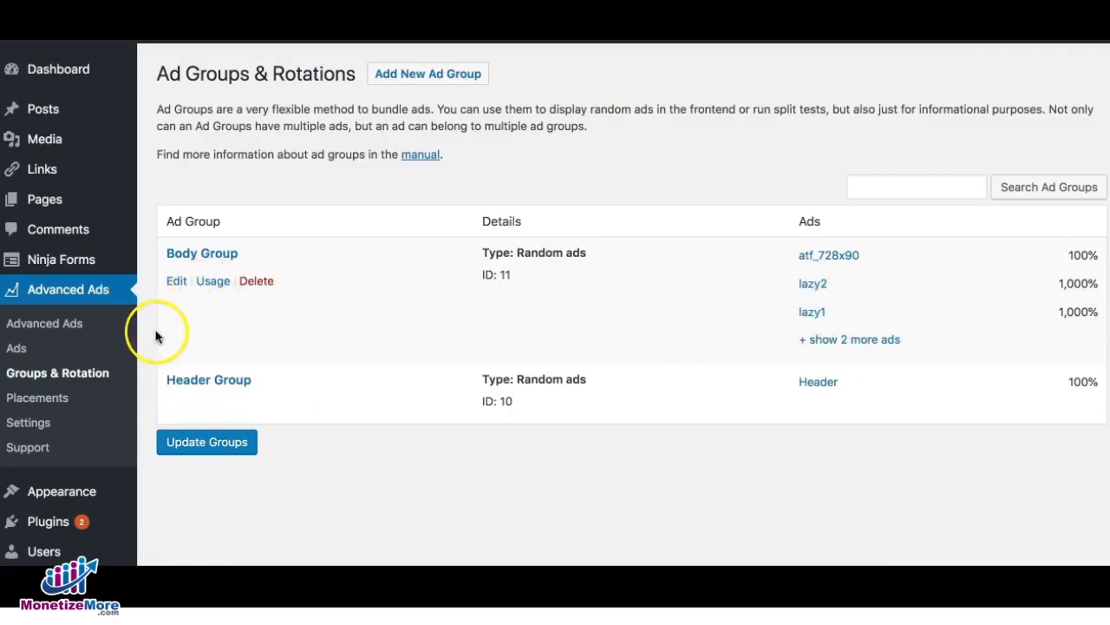
click(176, 281)
scroll(694, 407, down, 5)
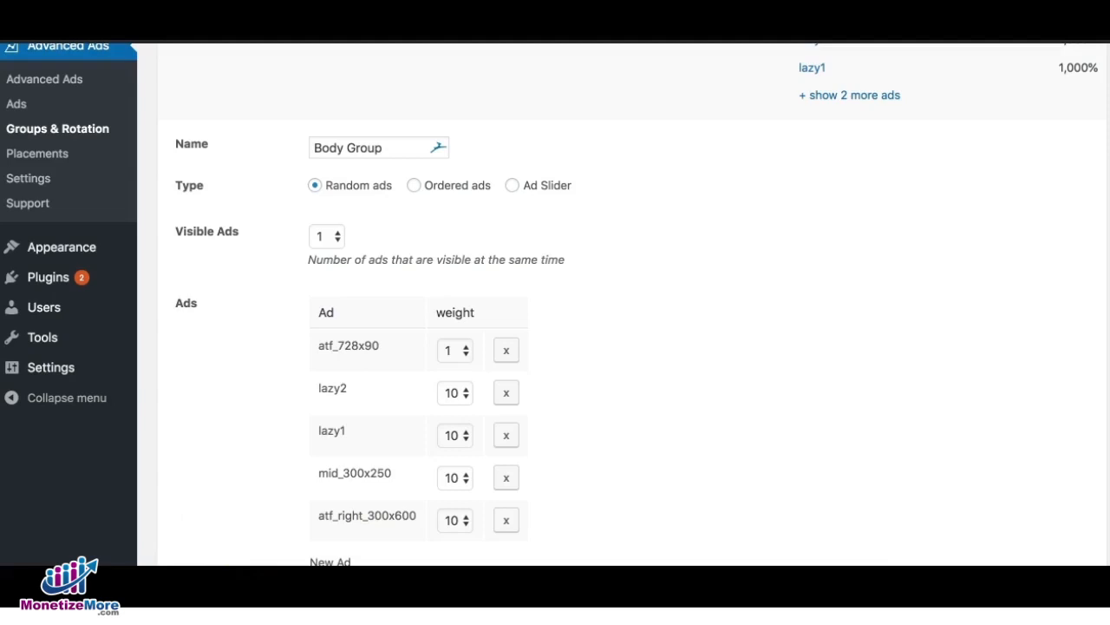
scroll(550, 339, down, 3)
scroll(550, 339, up, 1)
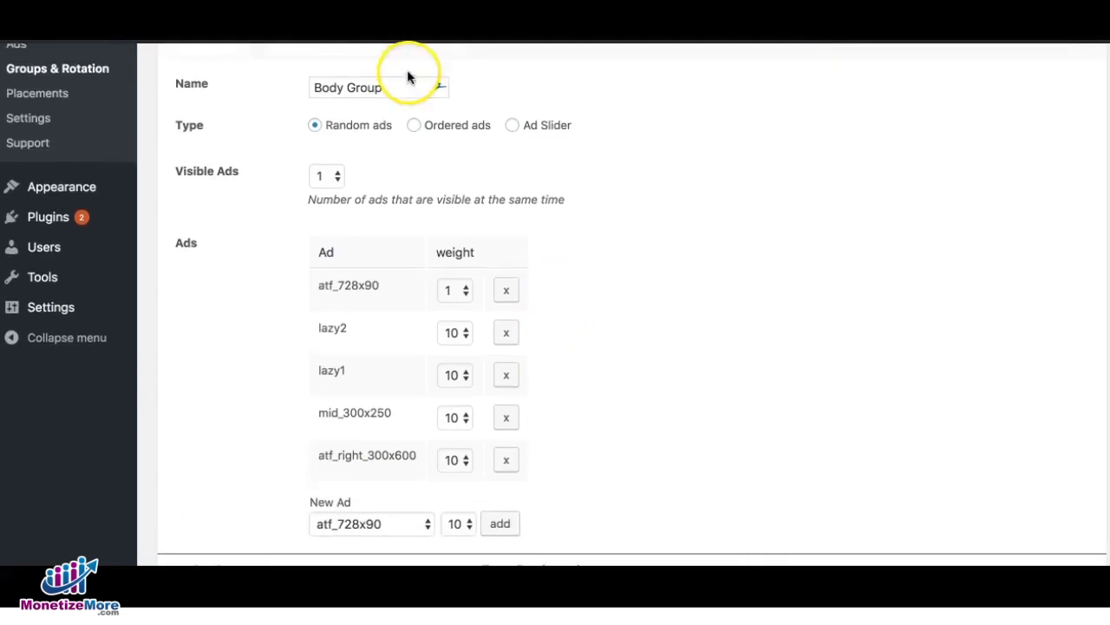
click(415, 125)
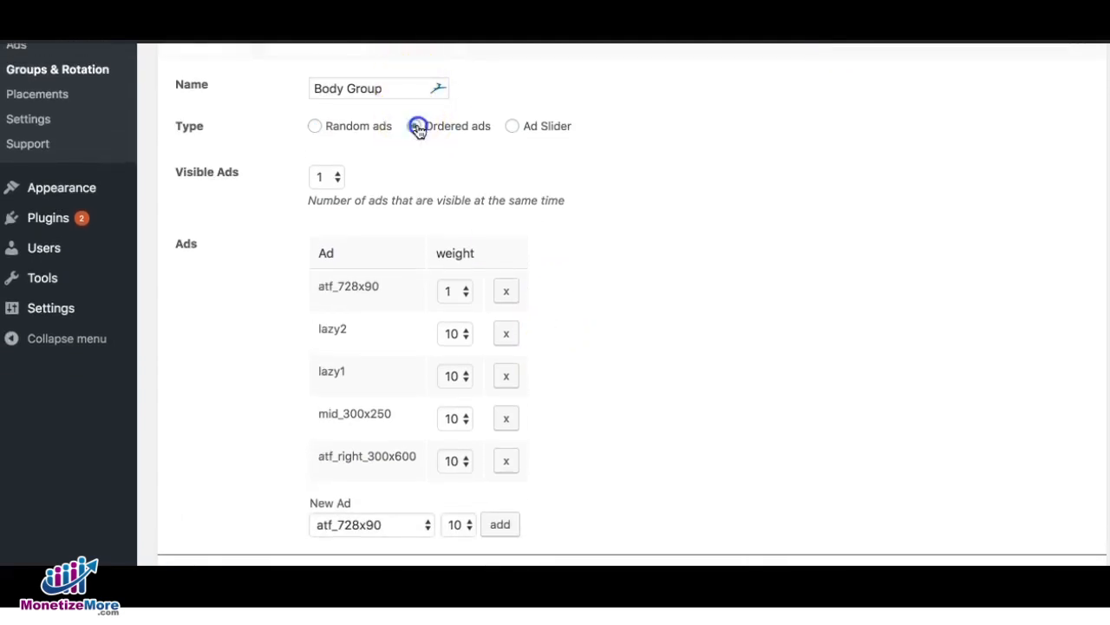
click(332, 177)
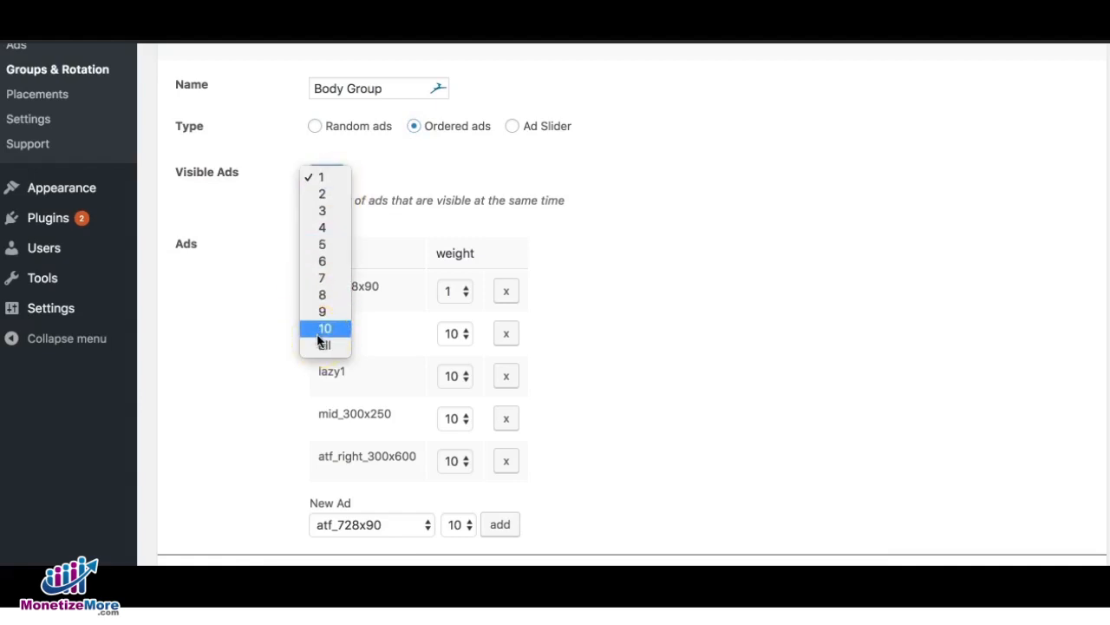
click(326, 330)
click(331, 173)
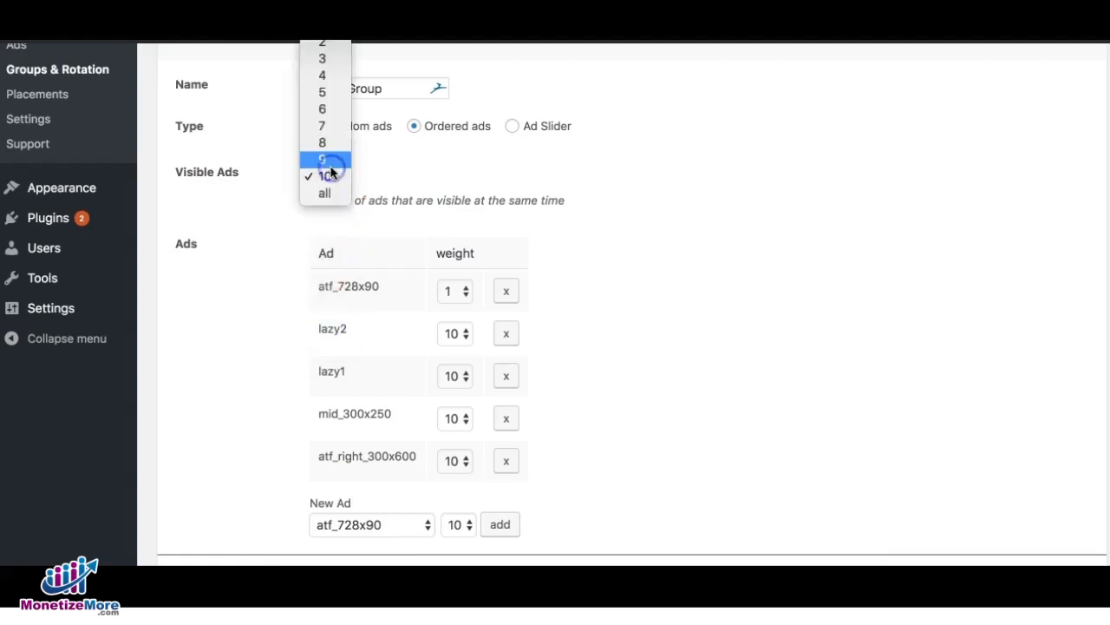
click(332, 193)
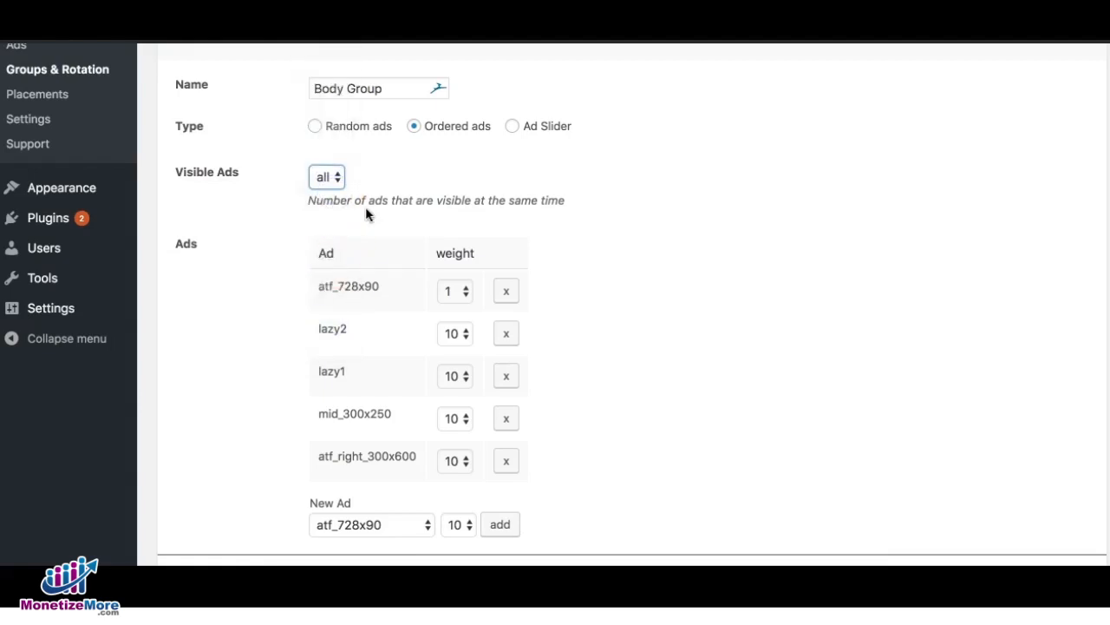
Step: Set the weight of atf_728x90 in Body Group to 10 and update the groups
click(452, 294)
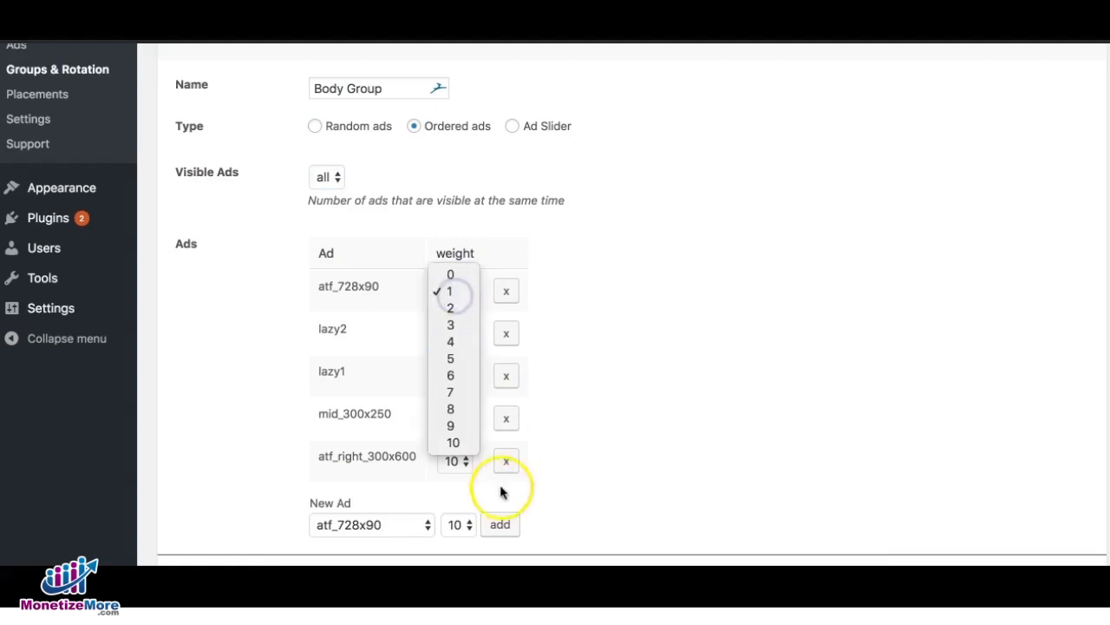
click(460, 442)
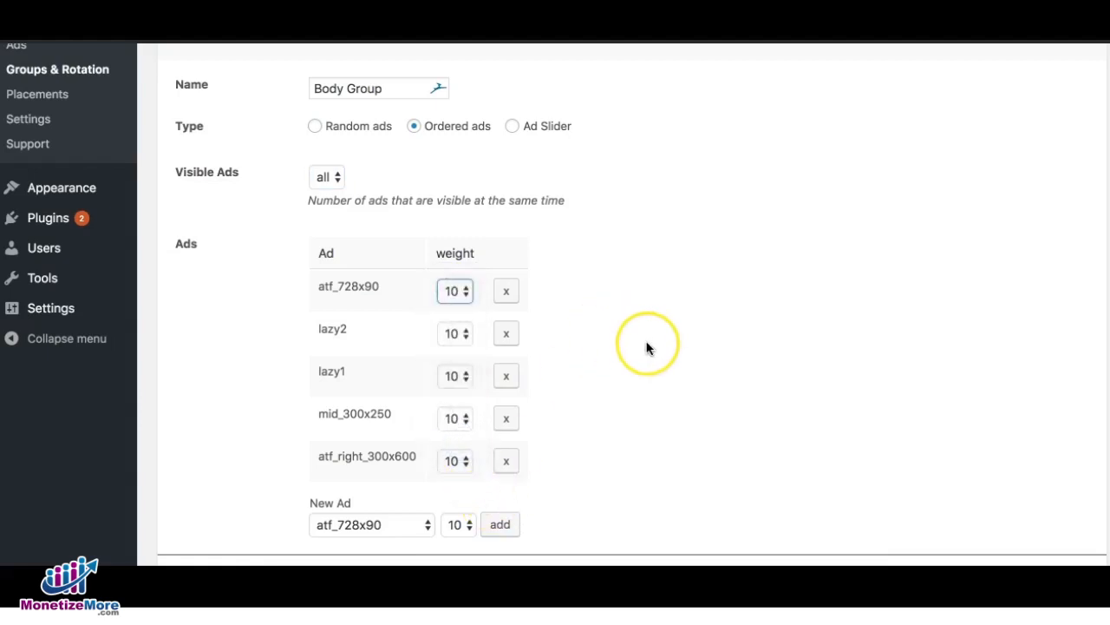
click(654, 307)
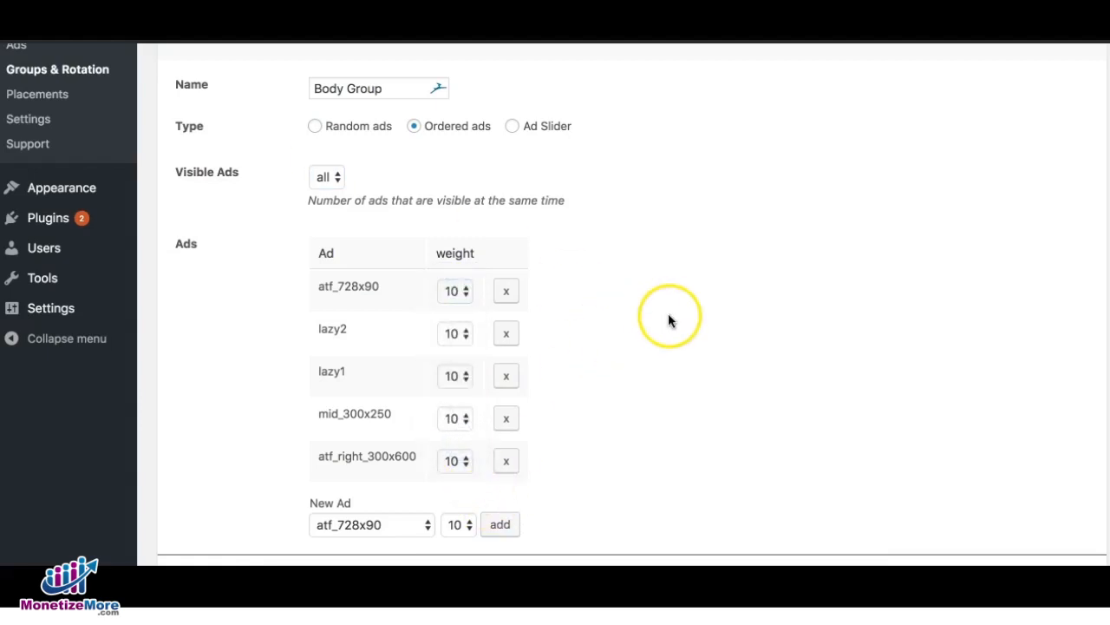
scroll(668, 317, down, 3)
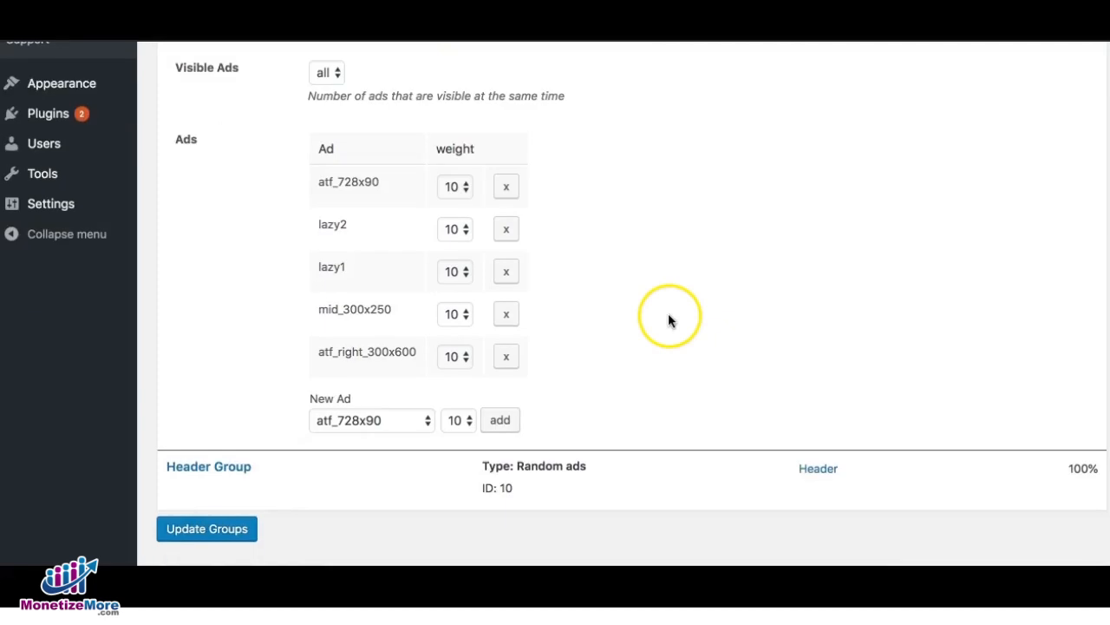
click(221, 539)
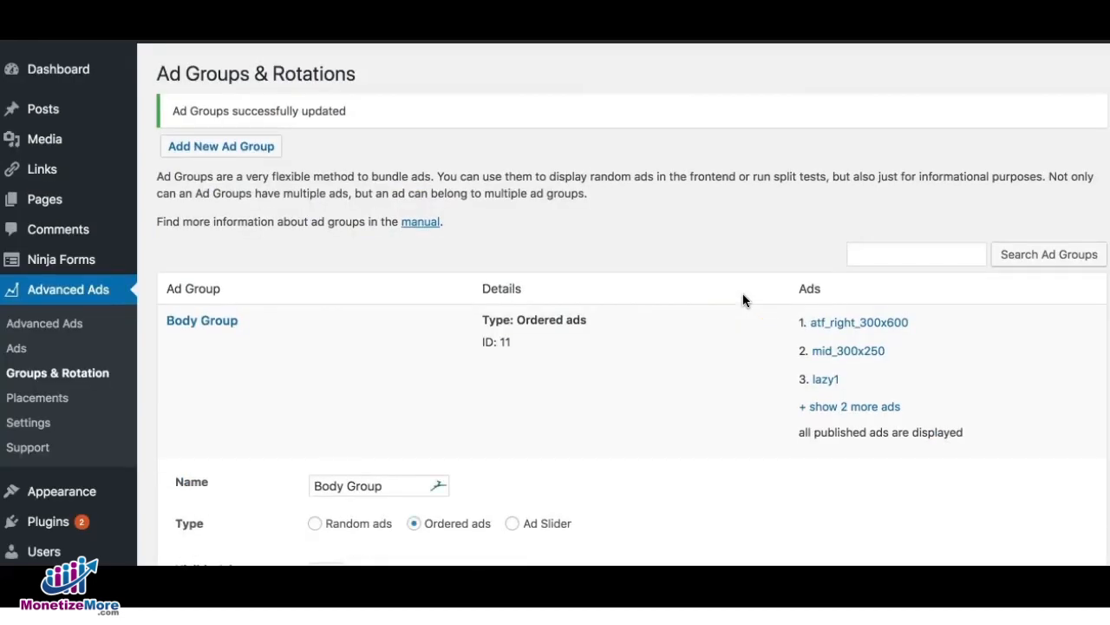
click(739, 313)
Step: Examine the MonetizeMore article on setting up lazy loading and infinite scroll with PubGuru header bidding, including its code setup sections
click(255, 389)
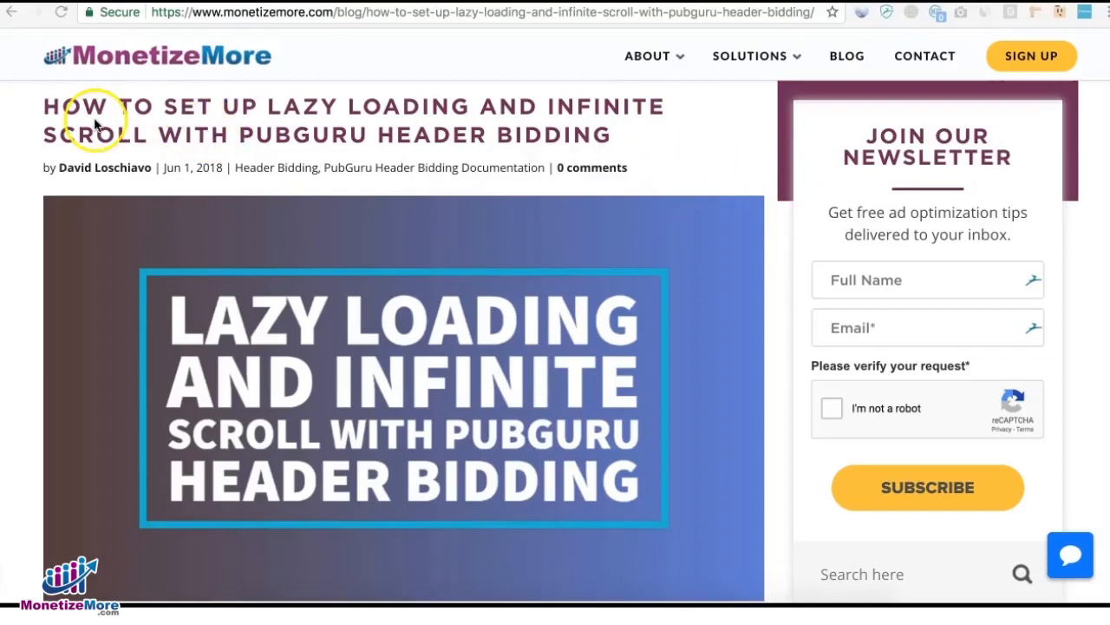
scroll(303, 121, up, 1)
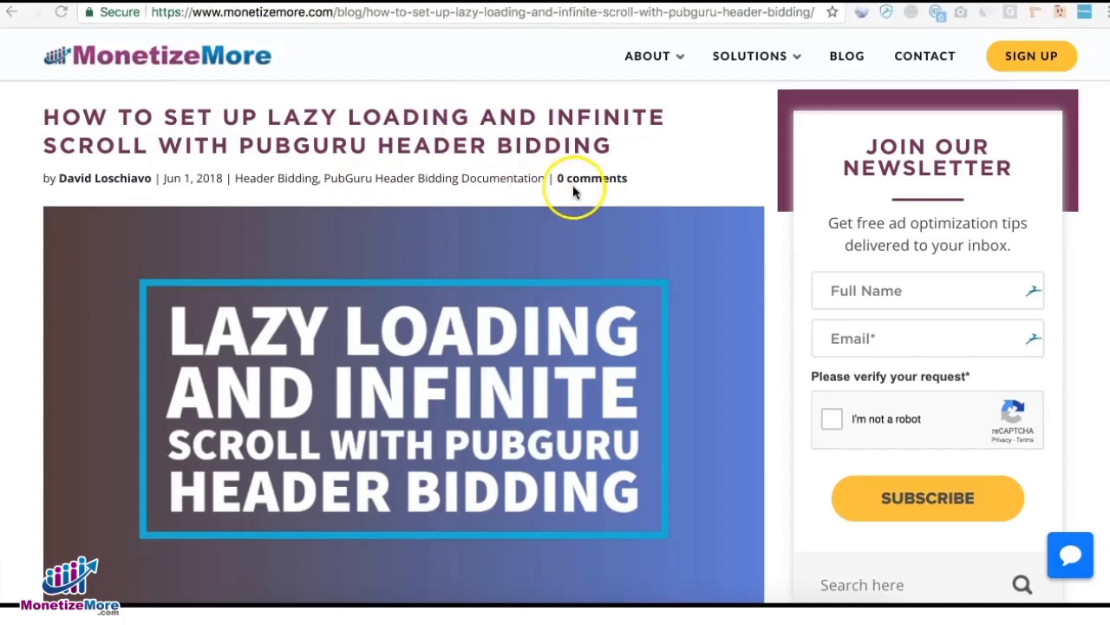
scroll(619, 217, down, 10)
scroll(619, 217, down, 20)
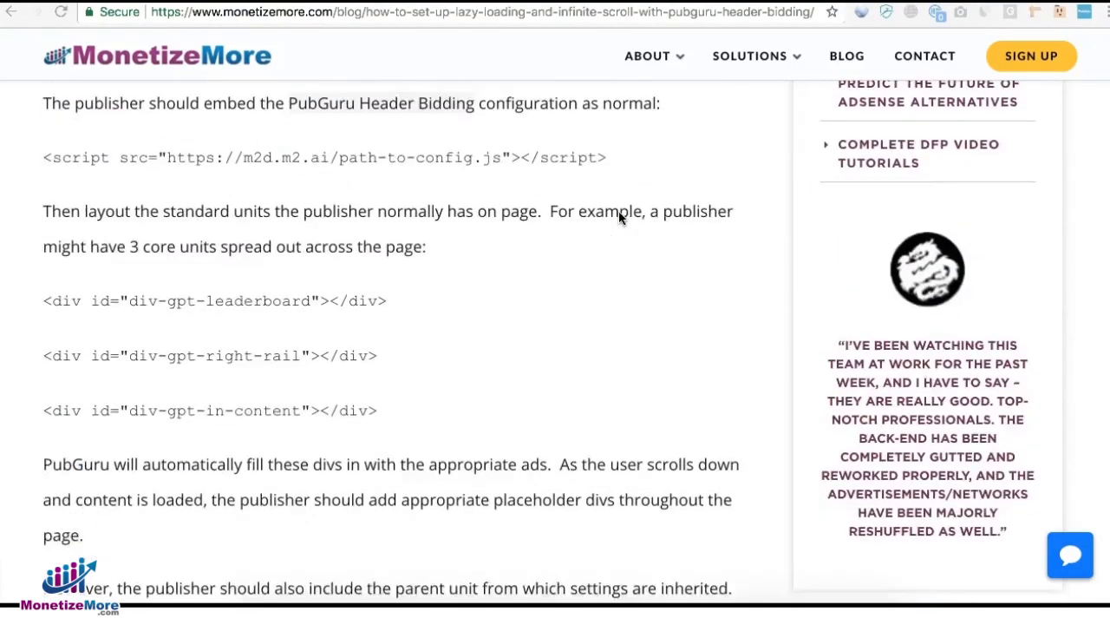
scroll(618, 217, down, 8)
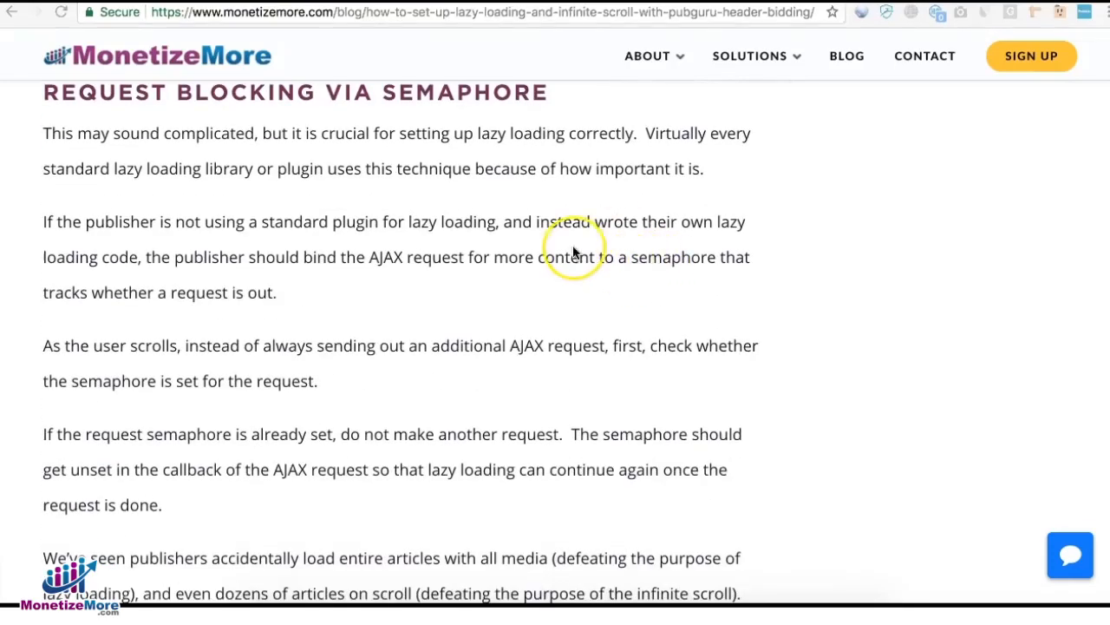
scroll(572, 251, up, 6)
scroll(573, 251, up, 20)
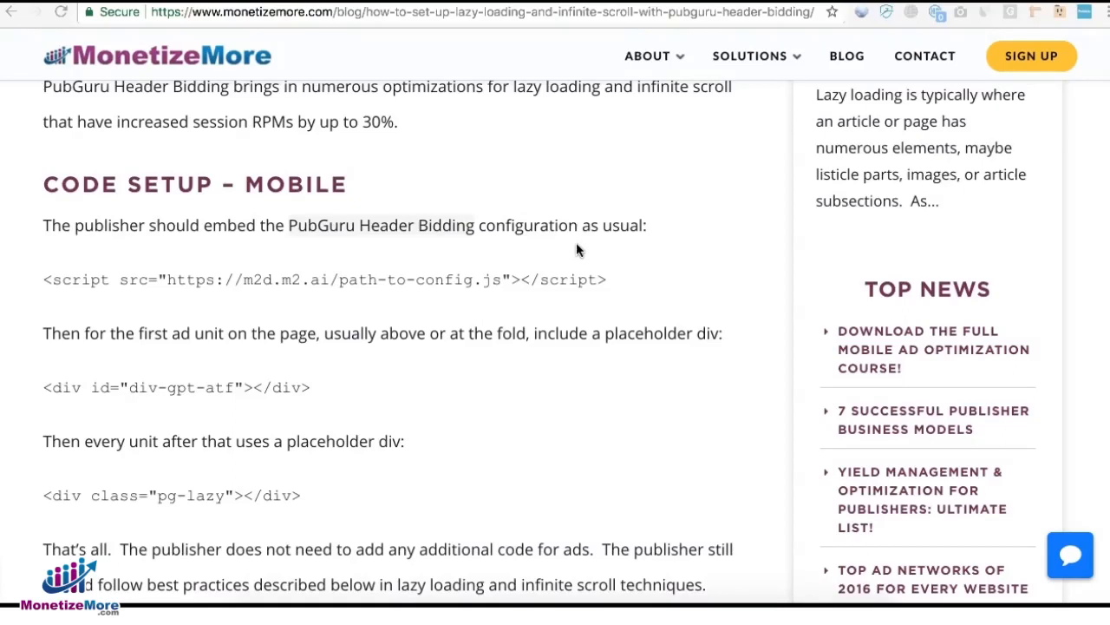
scroll(601, 382, up, 4)
click(586, 392)
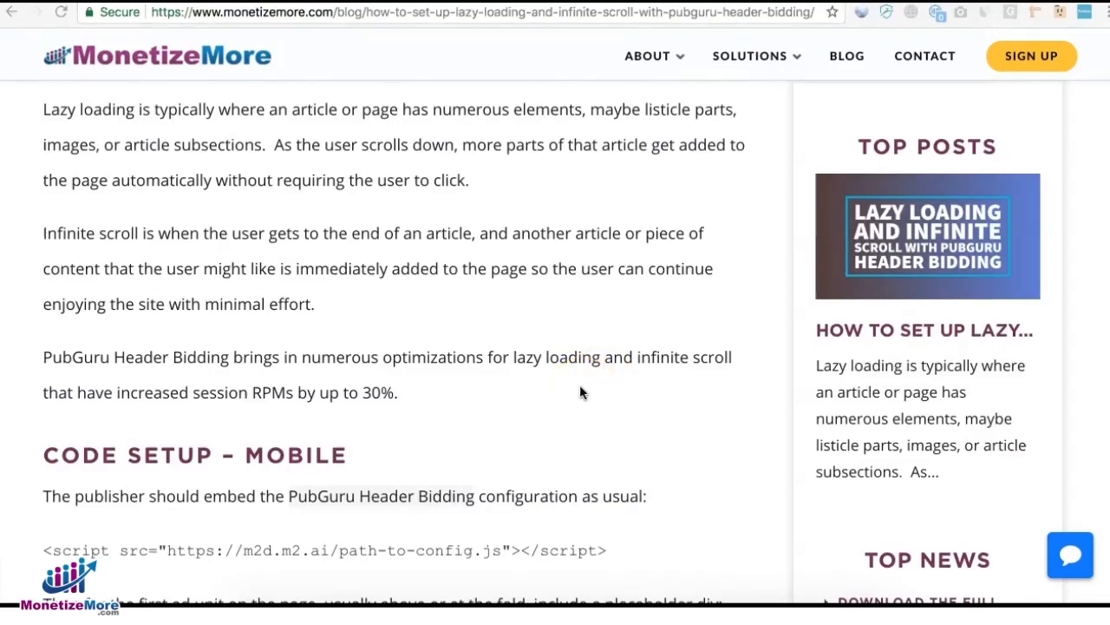
click(81, 118)
scroll(39, 189, up, 10)
click(39, 189)
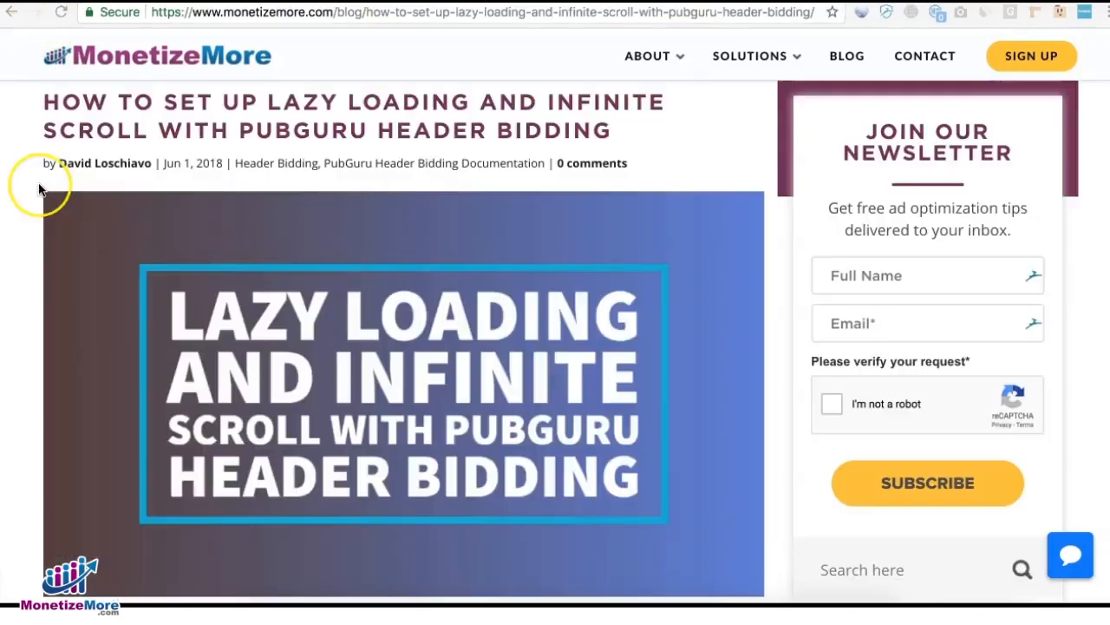